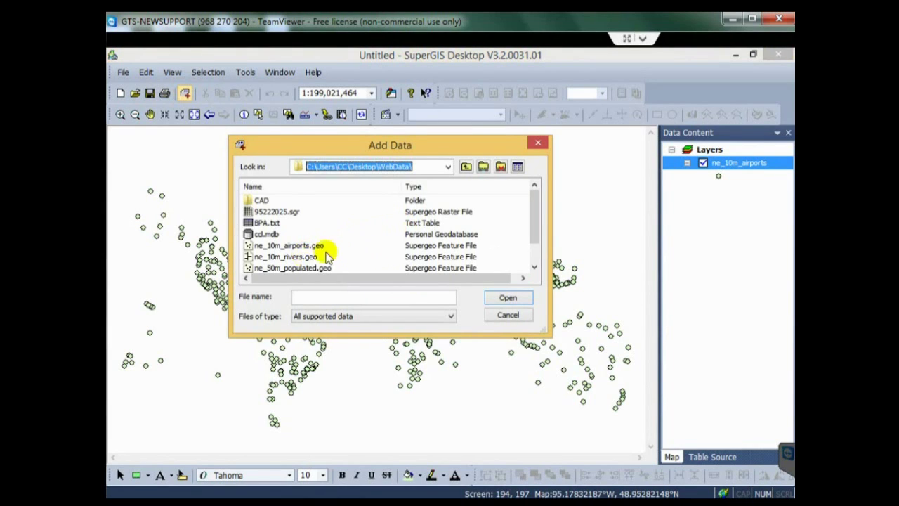
Add the ne_10m_rivers.geo and world_country.geo feature files from the WebData folder to the map.
{"action": "left_click", "coordinate": [307, 257]}
{"action": "left_click", "coordinate": [535, 249]}
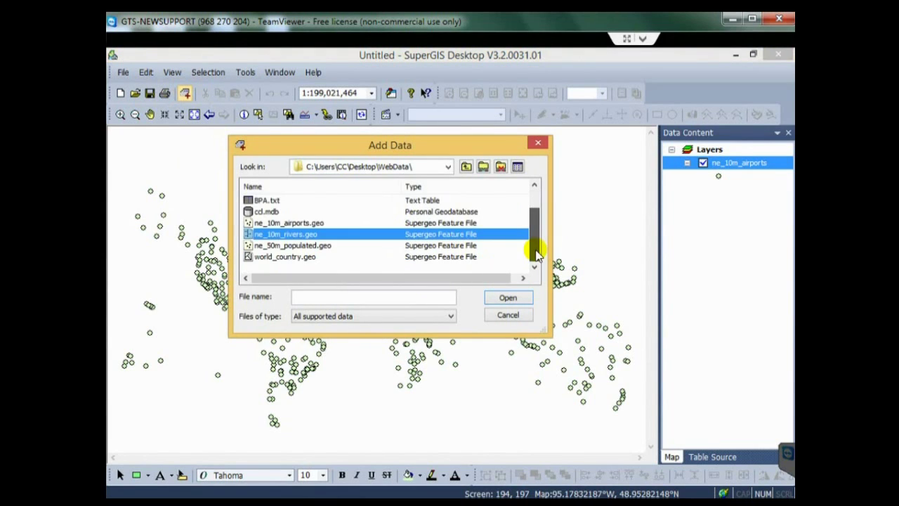
{"action": "left_click", "coordinate": [304, 258], "text": "ctrl"}
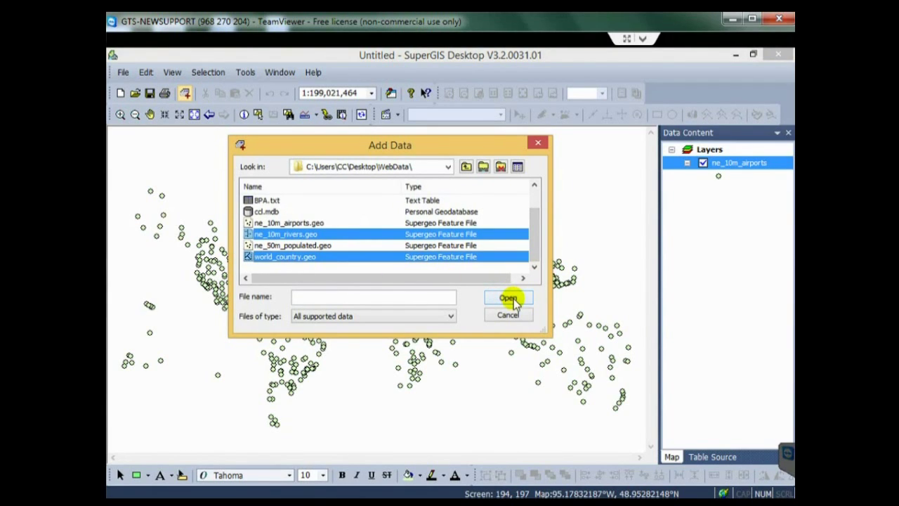
{"action": "left_click", "coordinate": [508, 298]}
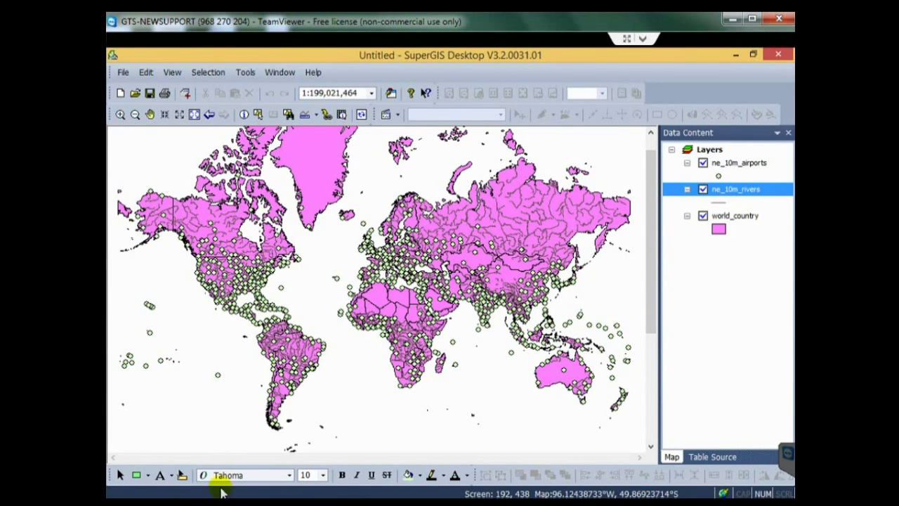
Bring the 95222025.sgr raster from the WebData window in File Explorer into the map above world_country and zoom to its extent.
{"action": "key", "text": "alt+Tab"}
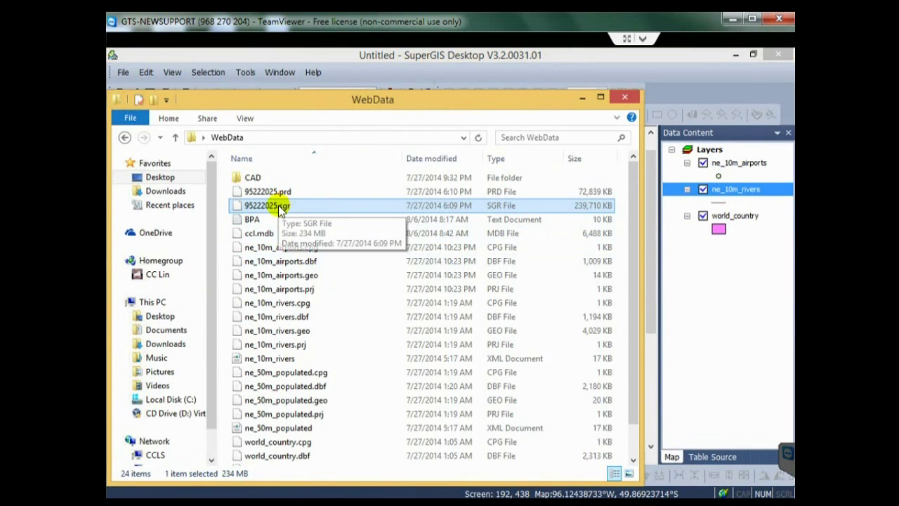
{"action": "left_click_drag", "start_coordinate": [281, 211], "coordinate": [699, 166]}
{"action": "mouse_move", "coordinate": [729, 242]}
{"action": "left_mouse_down"}
{"action": "mouse_move", "coordinate": [735, 212]}
{"action": "mouse_move", "coordinate": [720, 220]}
{"action": "left_mouse_up"}
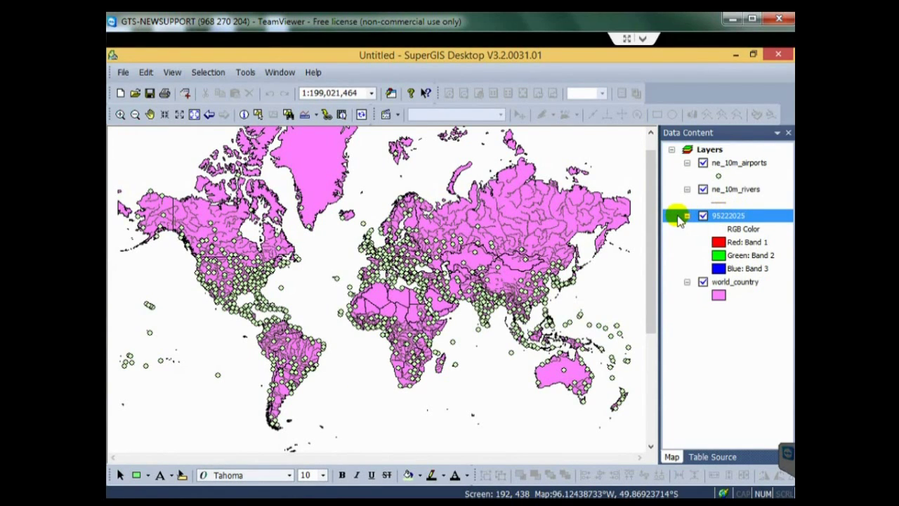
{"action": "right_click", "coordinate": [680, 220]}
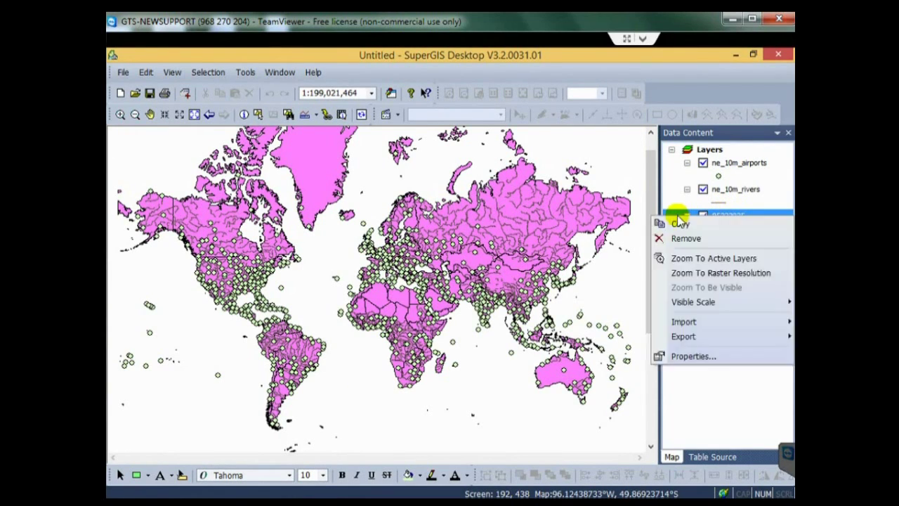
{"action": "left_click", "coordinate": [715, 259]}
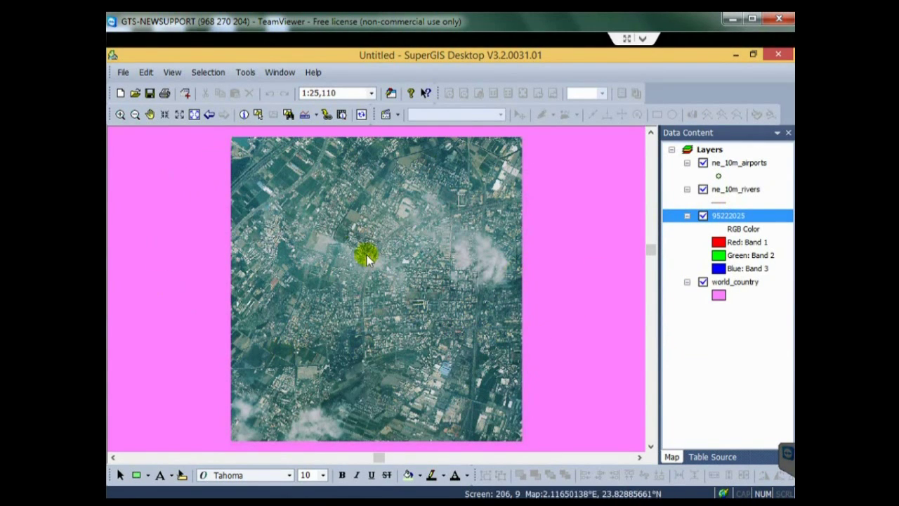
Add the za1a1pl-p drawing from the CAD folder to the map's layers and zoom to its extent.
{"action": "left_click", "coordinate": [731, 163]}
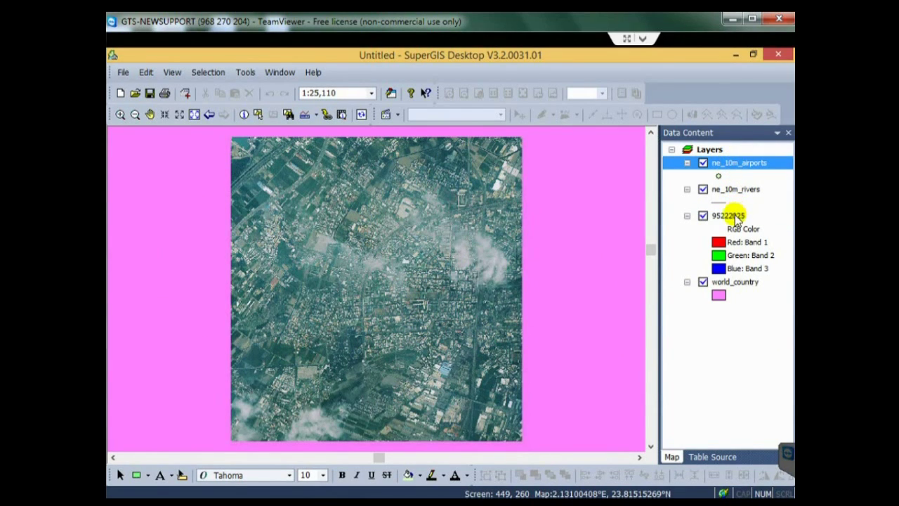
{"action": "left_click", "coordinate": [735, 214]}
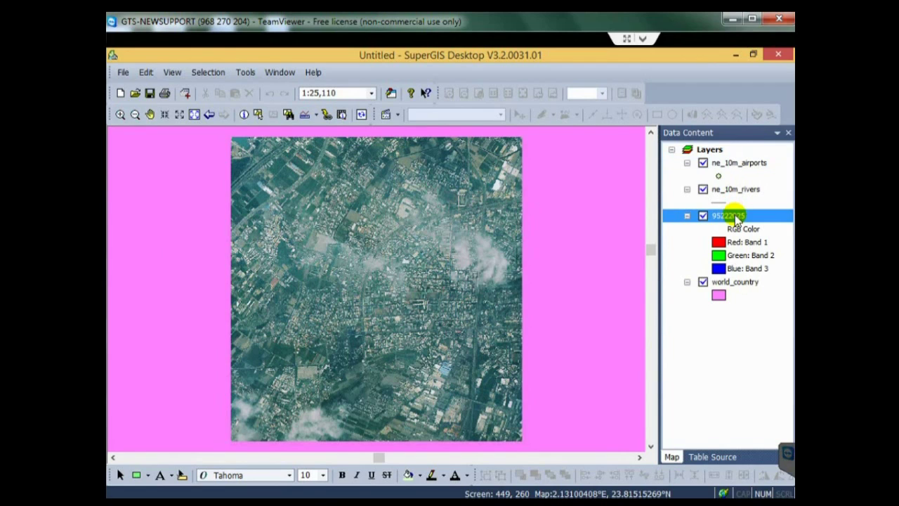
{"action": "left_click", "coordinate": [693, 153]}
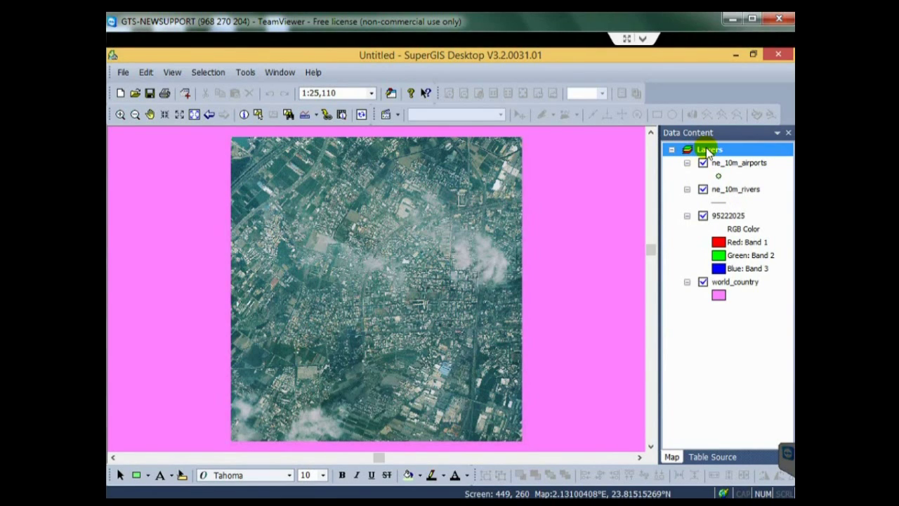
{"action": "right_click", "coordinate": [707, 150]}
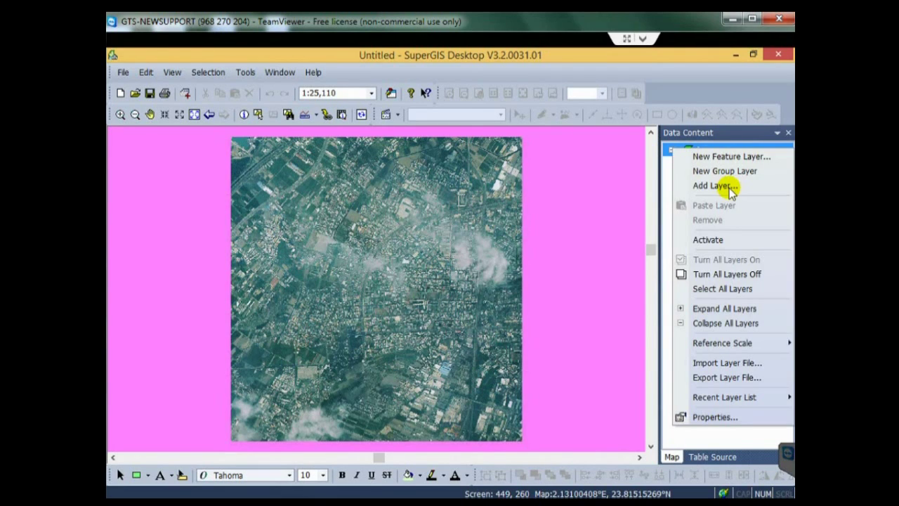
{"action": "left_click", "coordinate": [728, 186]}
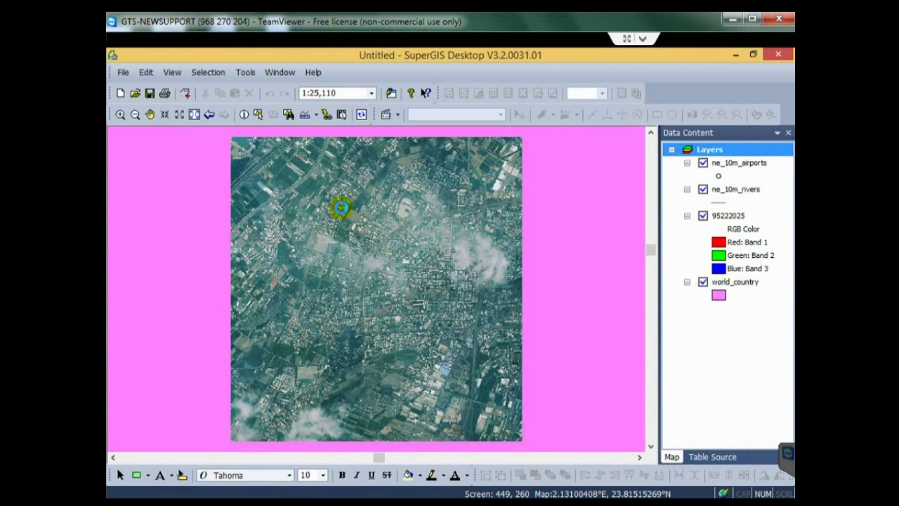
{"action": "left_click", "coordinate": [261, 201]}
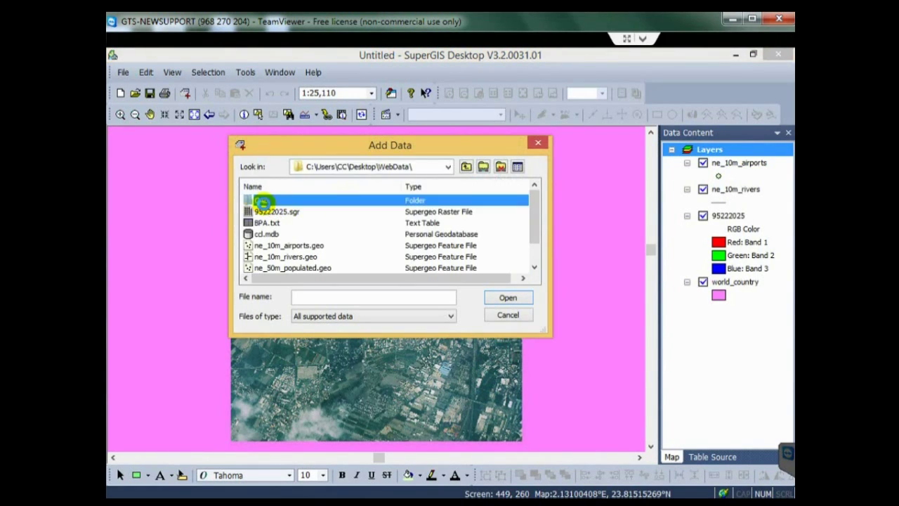
{"action": "key", "text": "Return"}
{"action": "left_click", "coordinate": [276, 223]}
{"action": "left_click", "coordinate": [501, 299]}
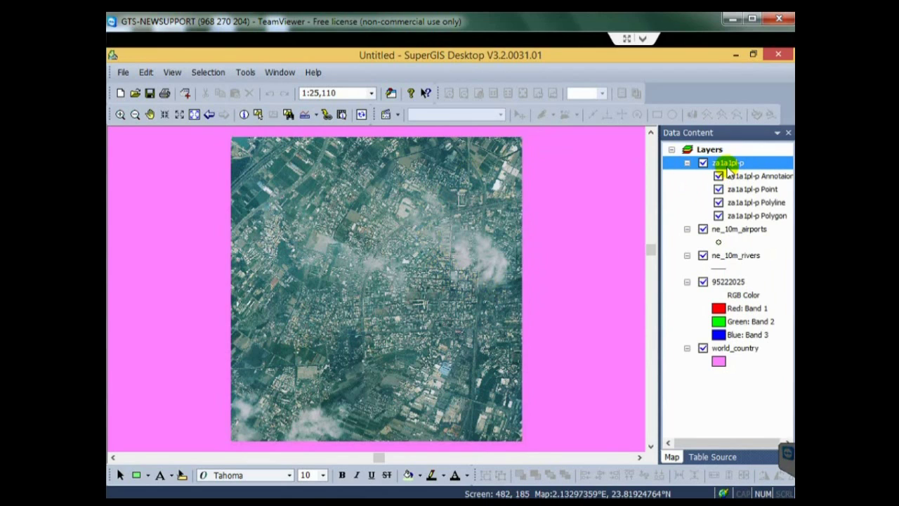
{"action": "right_click", "coordinate": [728, 164]}
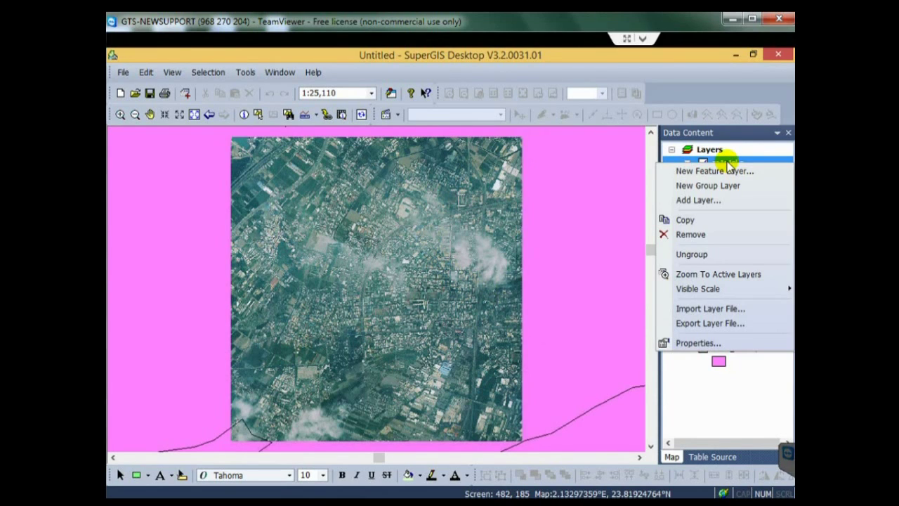
{"action": "left_click", "coordinate": [717, 275]}
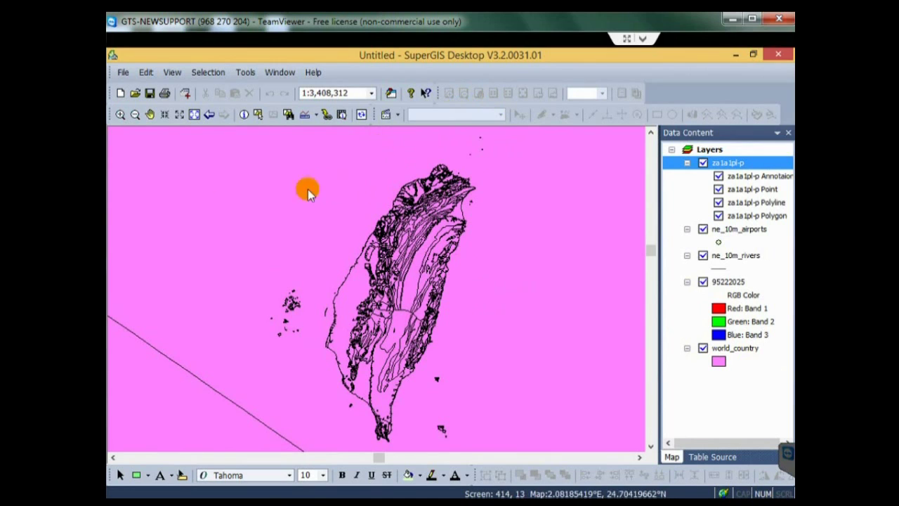
Start a new map without saving the current one and load BPA.txt as the source for Add XY Data.
{"action": "left_click", "coordinate": [120, 93]}
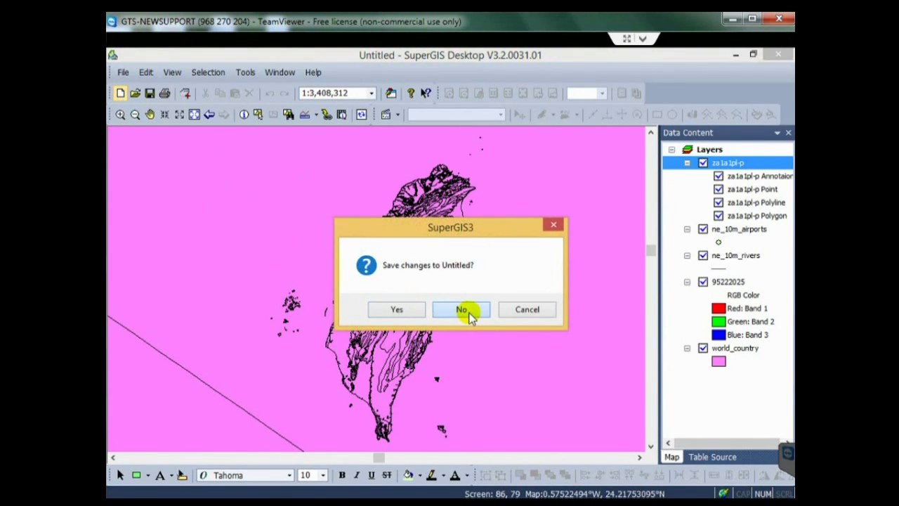
{"action": "left_click", "coordinate": [464, 310]}
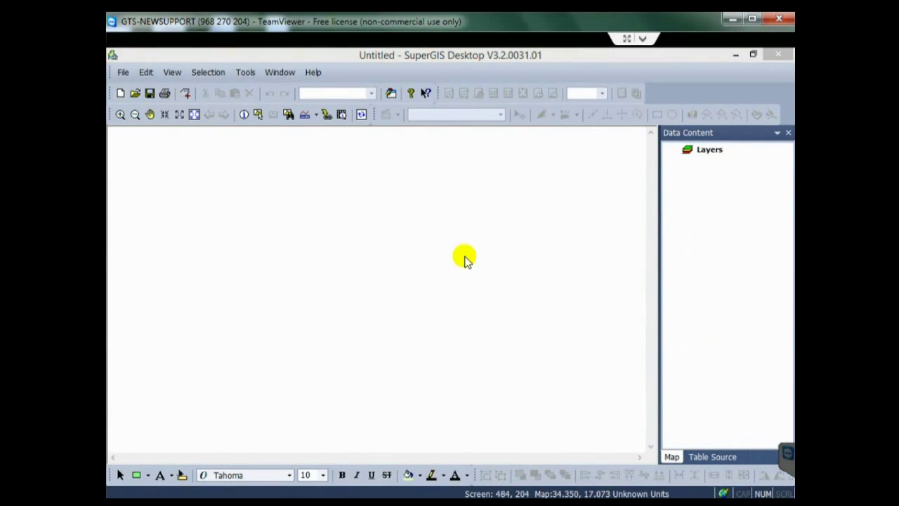
{"action": "left_click", "coordinate": [239, 74]}
{"action": "left_click", "coordinate": [290, 89]}
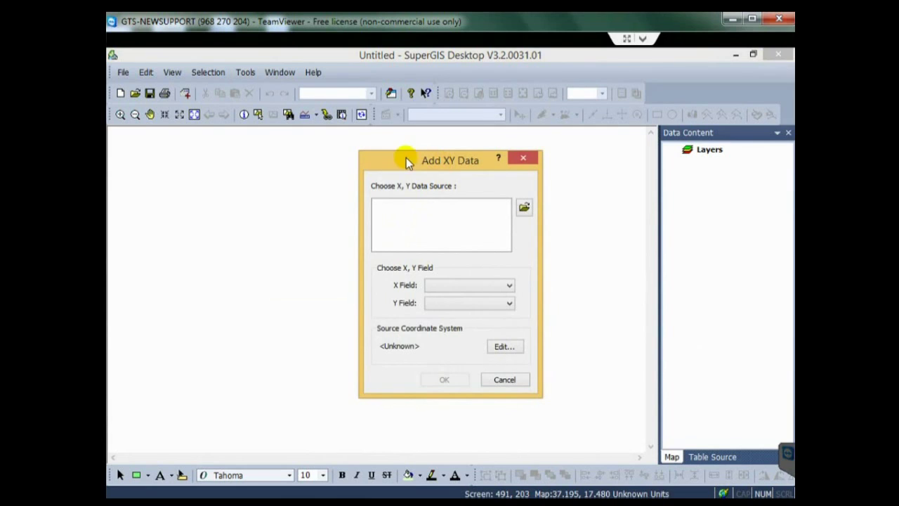
{"action": "left_click_drag", "start_coordinate": [406, 160], "coordinate": [363, 160]}
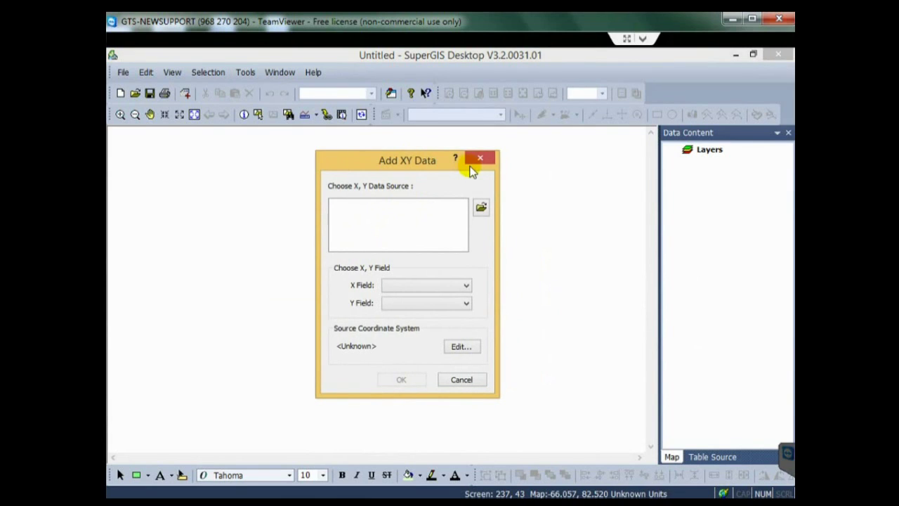
{"action": "left_click", "coordinate": [480, 208]}
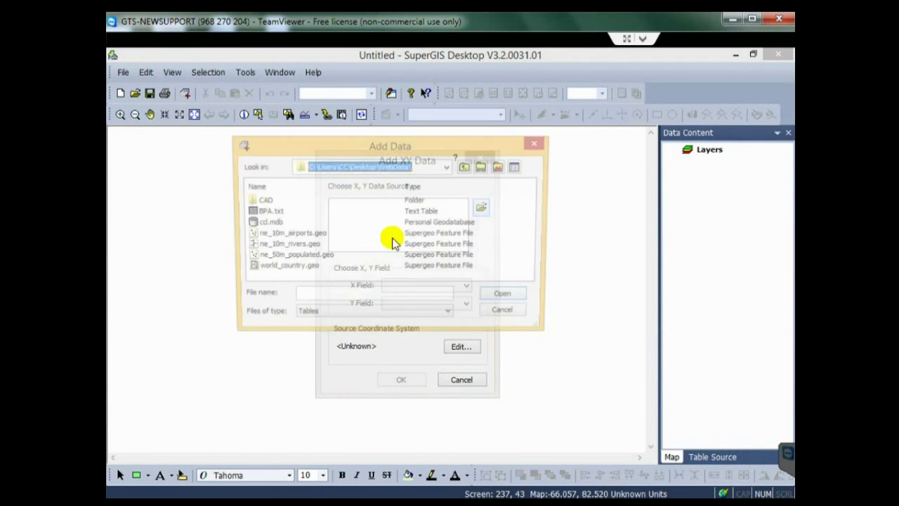
{"action": "left_click", "coordinate": [271, 212]}
{"action": "left_click", "coordinate": [528, 298]}
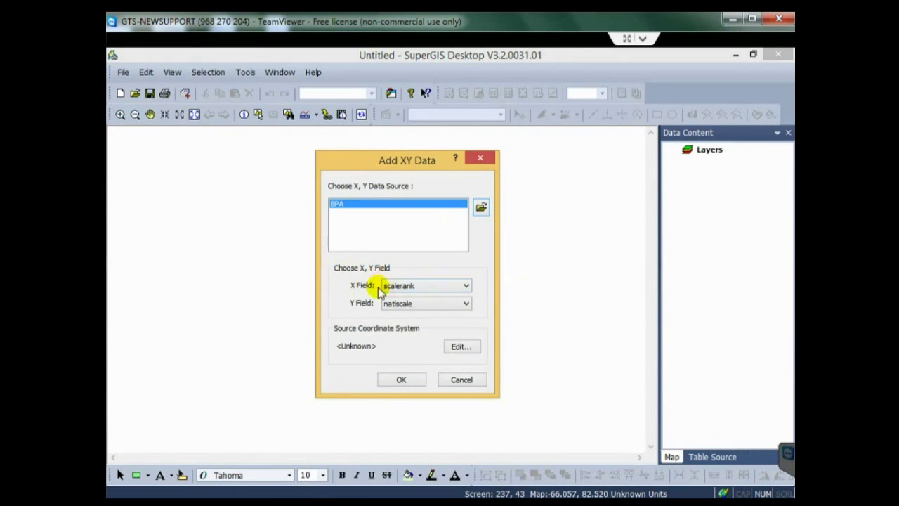
Set the X field to lon and the Y field to lat for the BPA table.
{"action": "left_click", "coordinate": [417, 284]}
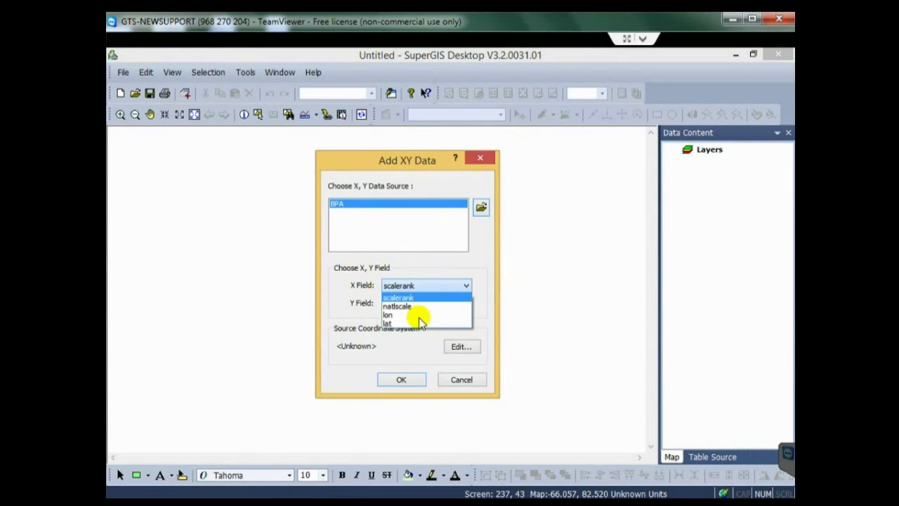
{"action": "left_click", "coordinate": [414, 314]}
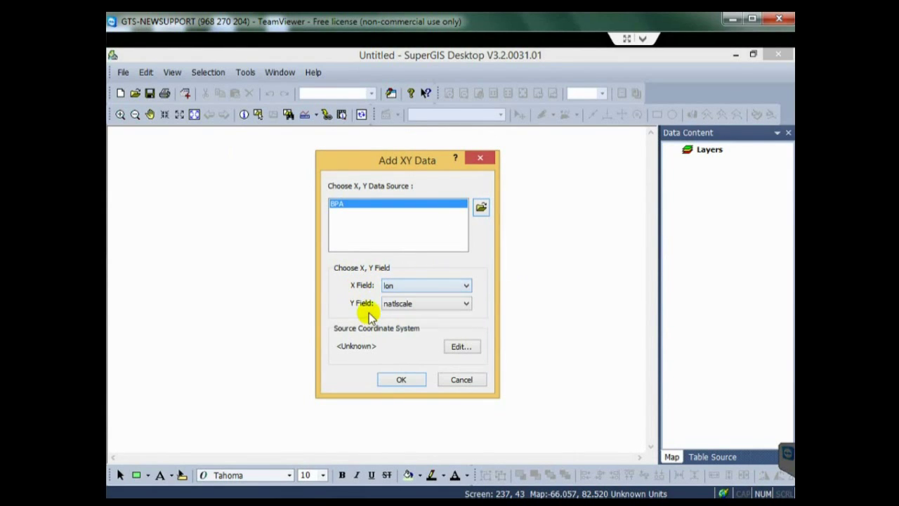
{"action": "left_click", "coordinate": [416, 303]}
{"action": "left_click", "coordinate": [408, 342]}
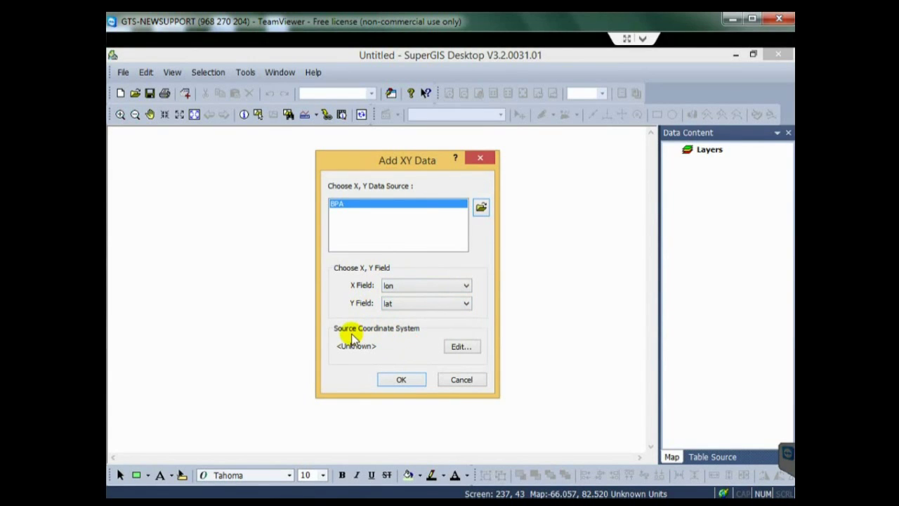
Set the source coordinate system of the XY data to WGS 1984 from the World geographic coordinate systems.
{"action": "left_click", "coordinate": [473, 349]}
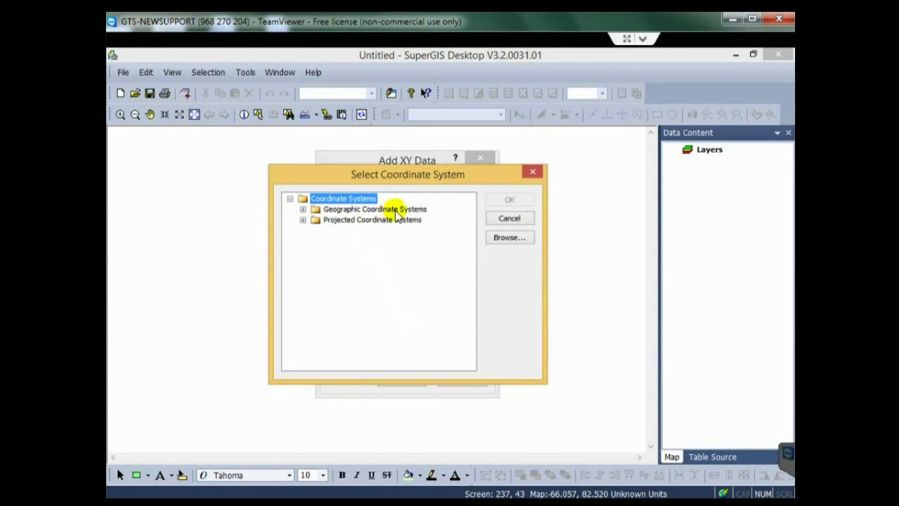
{"action": "left_click", "coordinate": [304, 210]}
{"action": "scroll", "coordinate": [326, 344], "scroll_direction": "down", "scroll_amount": 1}
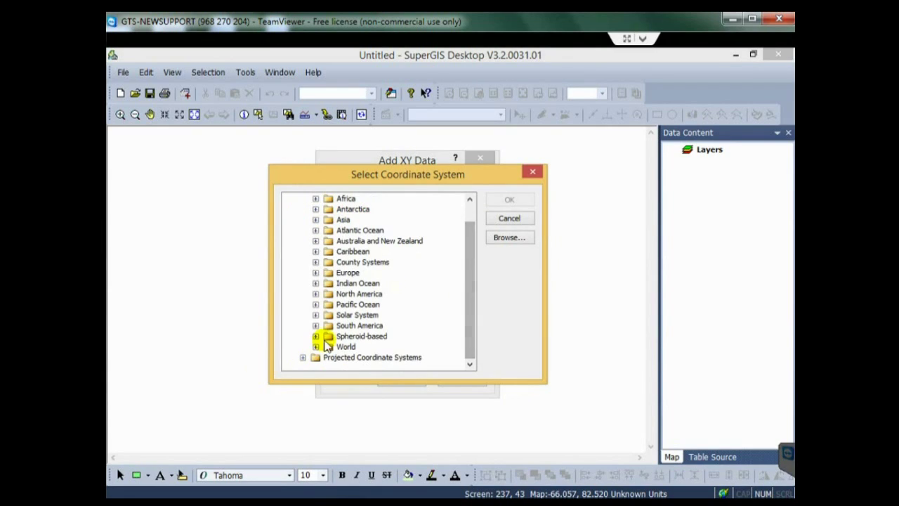
{"action": "left_click", "coordinate": [316, 346]}
{"action": "scroll", "coordinate": [421, 358], "scroll_direction": "down", "scroll_amount": 1}
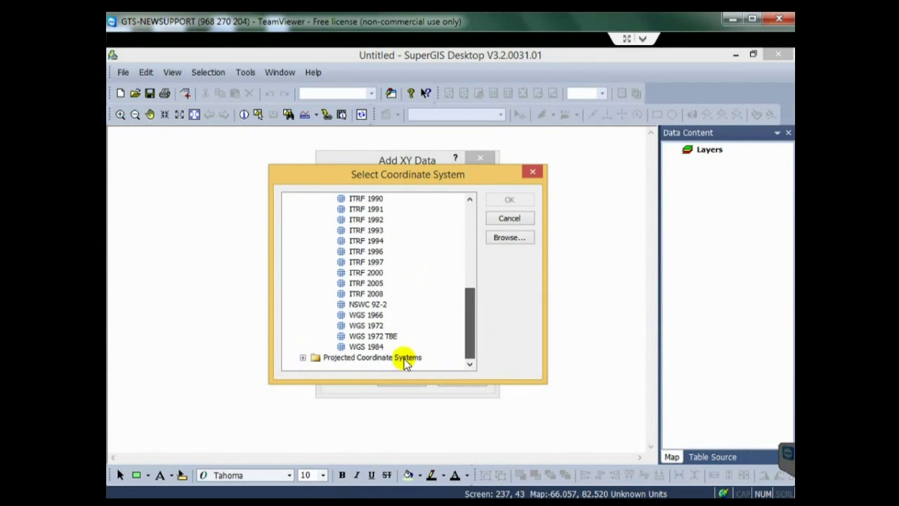
{"action": "left_click", "coordinate": [364, 347]}
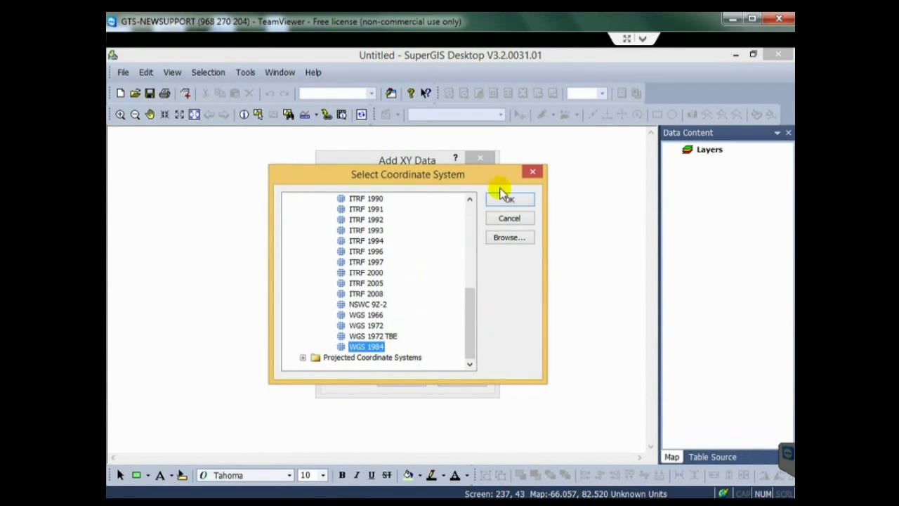
{"action": "left_click", "coordinate": [507, 201]}
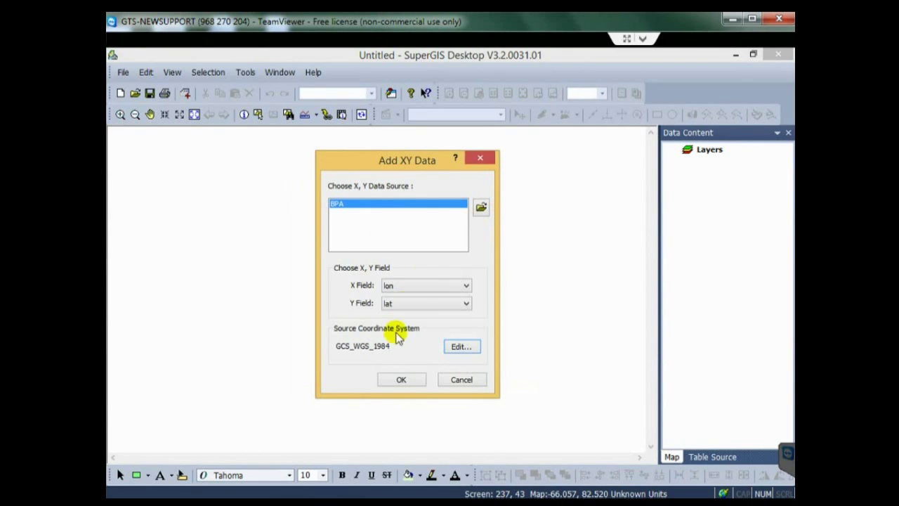
Save the XY data as Point in Supergeo GEO format on the Desktop and add the layer to the map.
{"action": "left_click", "coordinate": [400, 380]}
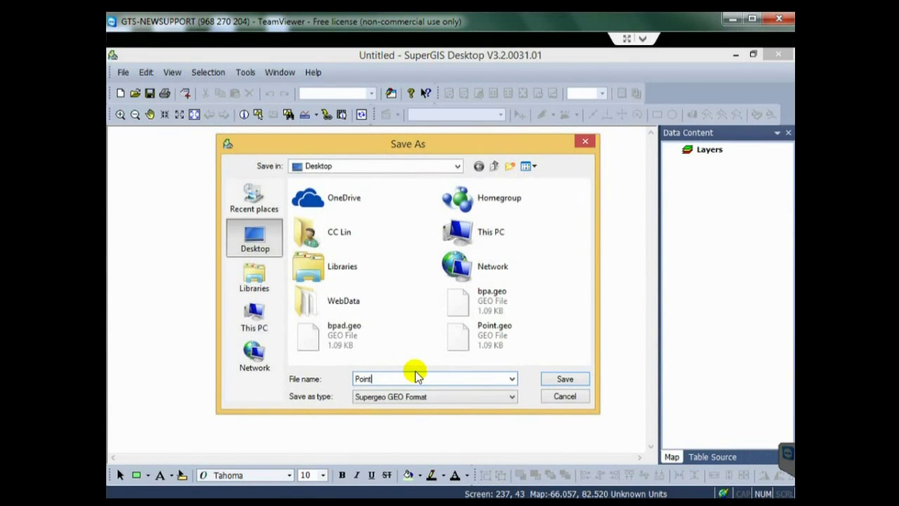
{"action": "left_click", "coordinate": [566, 379]}
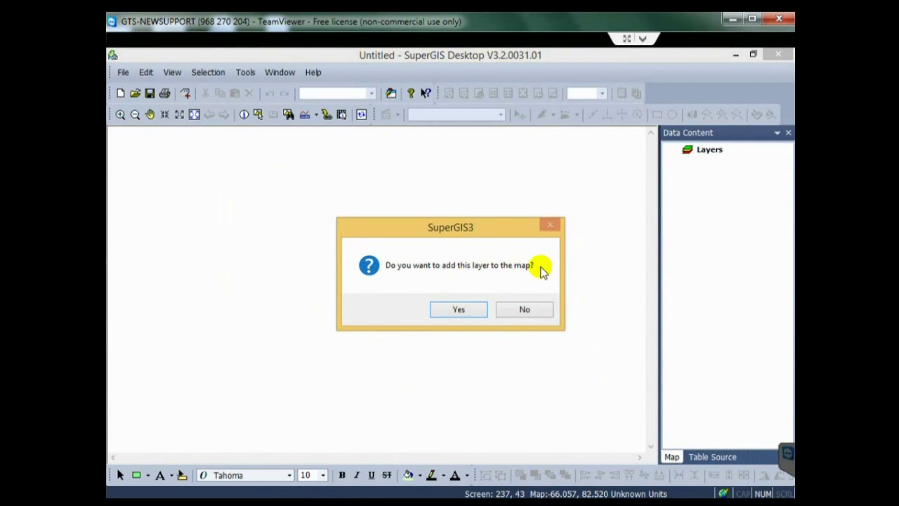
{"action": "left_click", "coordinate": [469, 309]}
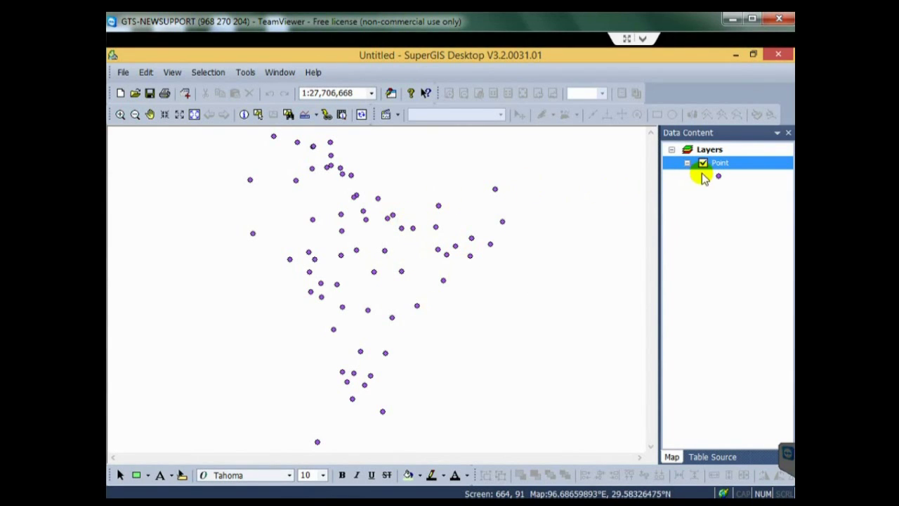
Display the Online Map Tool controls.
{"action": "right_click", "coordinate": [468, 76]}
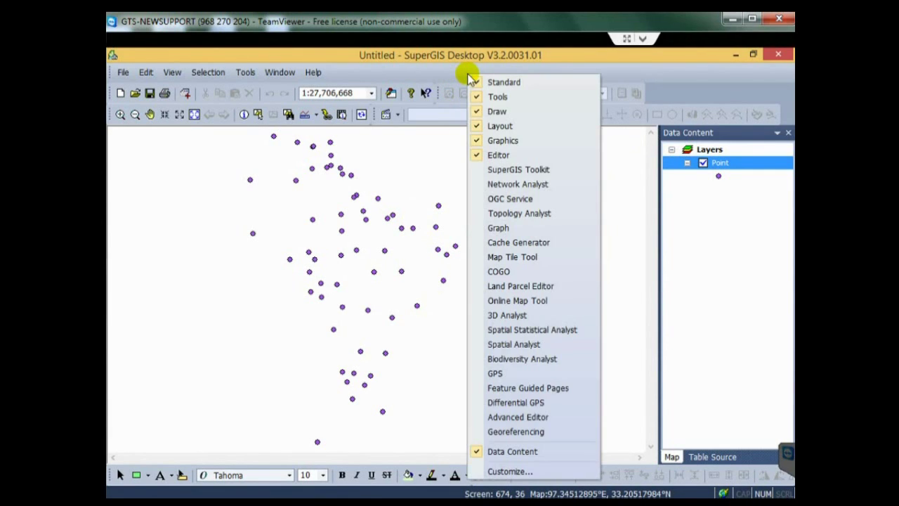
{"action": "left_click", "coordinate": [513, 301]}
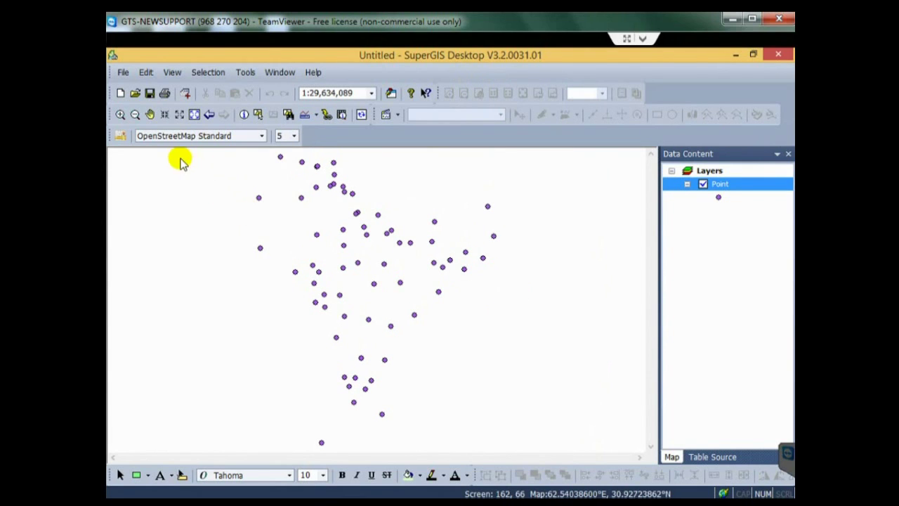
Add the OpenStreetMap Standard online map beneath the Point layer and zoom to the extent of the Point layer.
{"action": "left_click", "coordinate": [121, 137]}
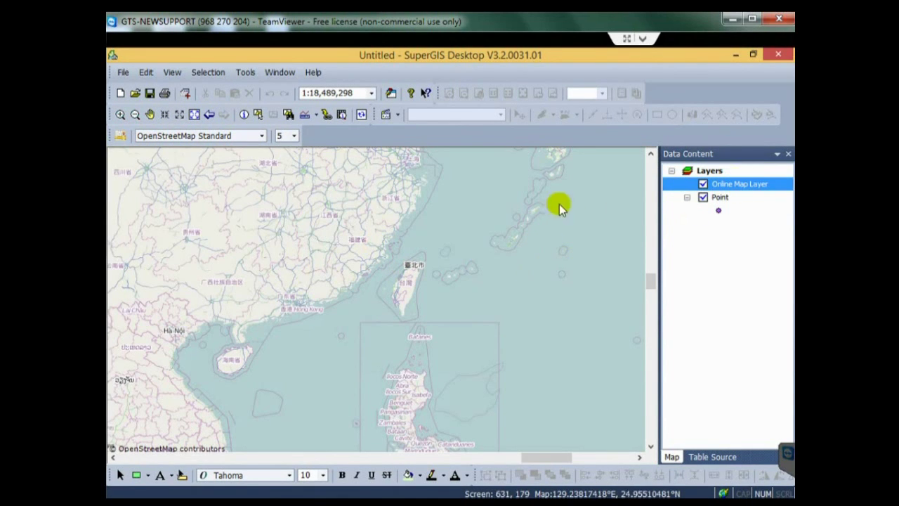
{"action": "left_click_drag", "start_coordinate": [723, 185], "coordinate": [726, 208]}
{"action": "left_click", "coordinate": [726, 187]}
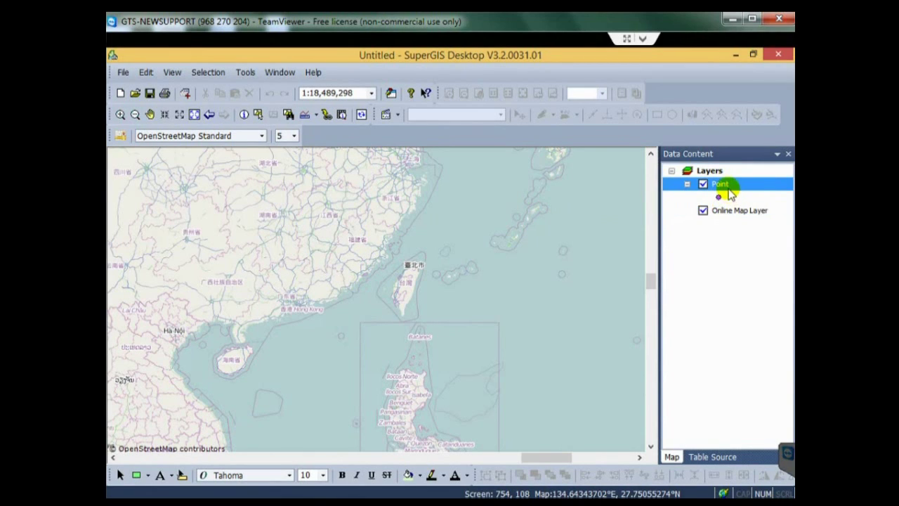
{"action": "right_click", "coordinate": [726, 187]}
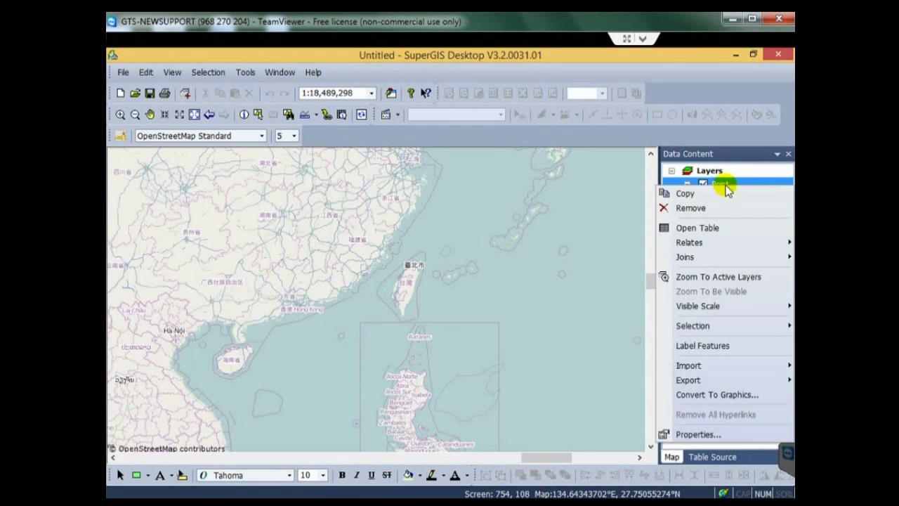
{"action": "left_click", "coordinate": [718, 279]}
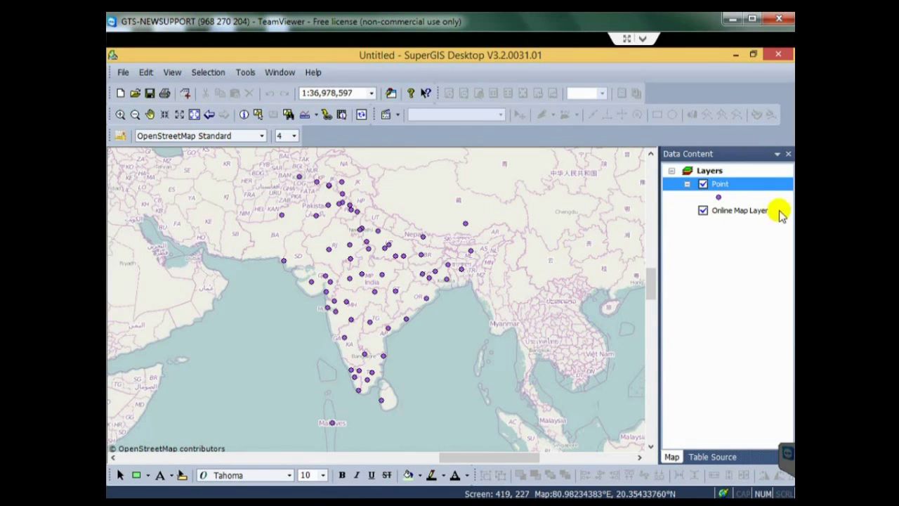
Check the available OpenStreetMap map types and set the online map's zoom level to 6.
{"action": "left_click", "coordinate": [261, 139]}
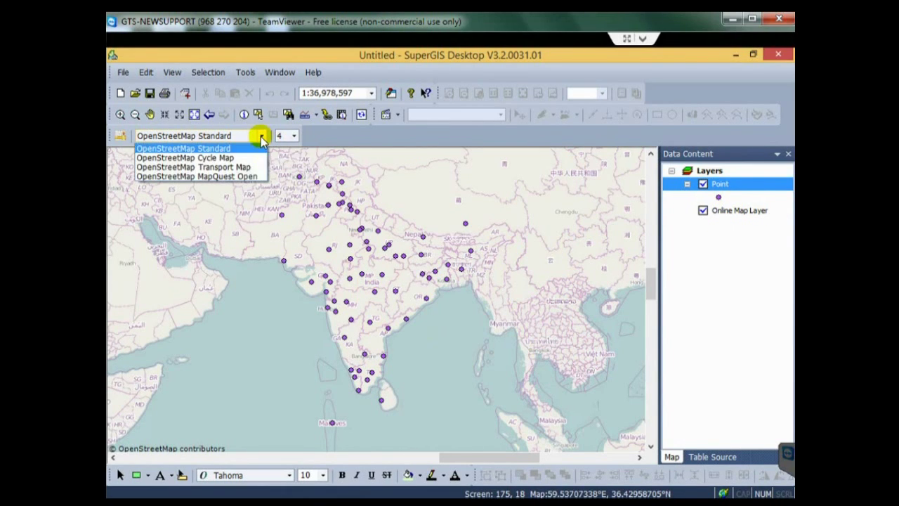
{"action": "left_click", "coordinate": [261, 136]}
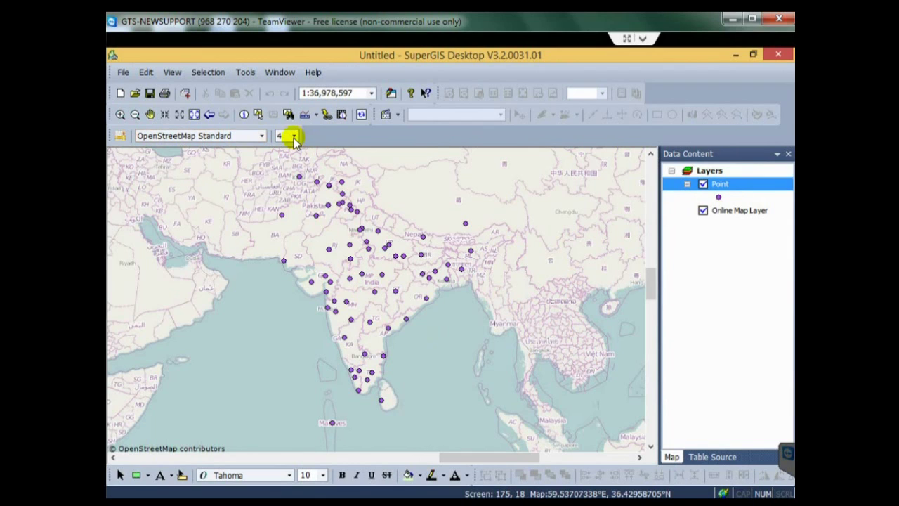
{"action": "left_click", "coordinate": [293, 138]}
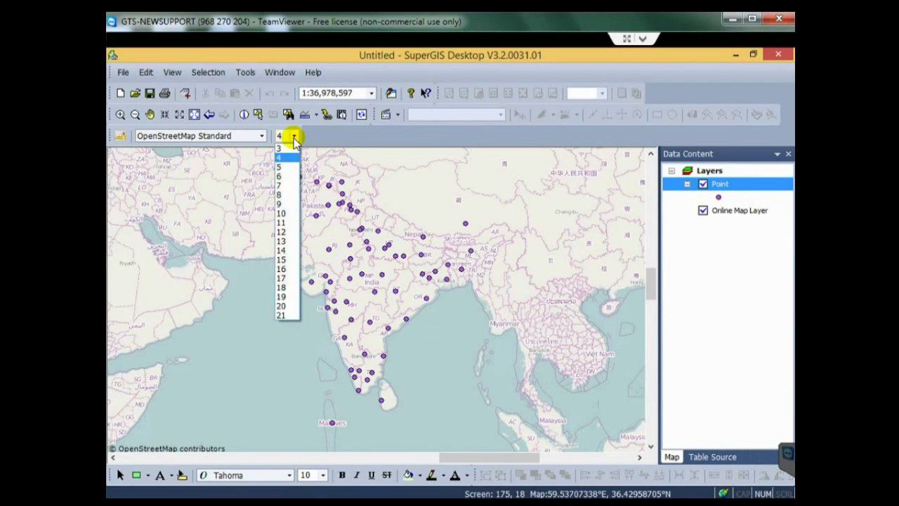
{"action": "left_click", "coordinate": [284, 176]}
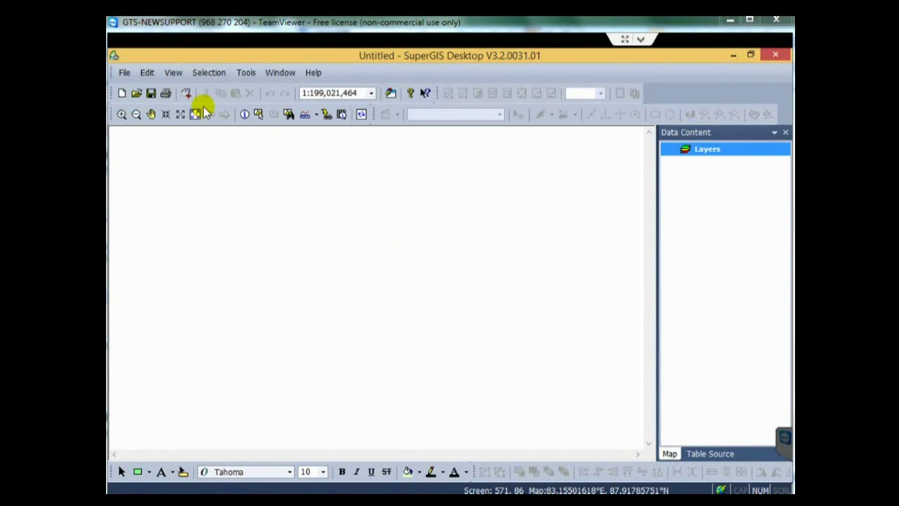
Add an MS SQL Server geodatabase connection to server 192.168.1.94, entering the database name, the username sa and the account password.
{"action": "left_click", "coordinate": [186, 93]}
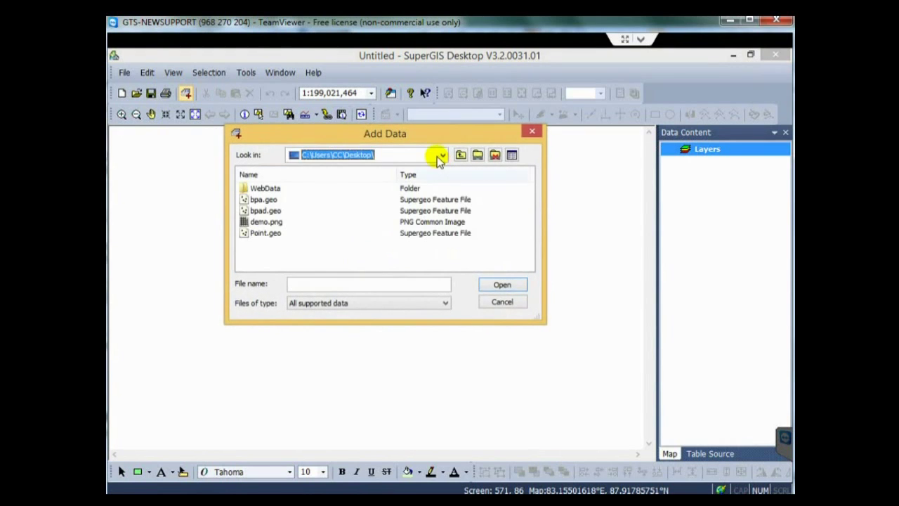
{"action": "left_click", "coordinate": [442, 155]}
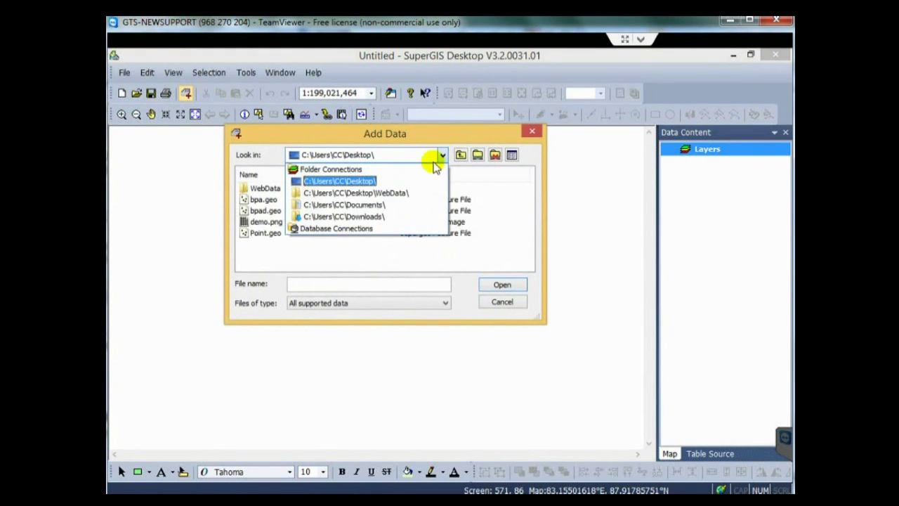
{"action": "left_click", "coordinate": [344, 232]}
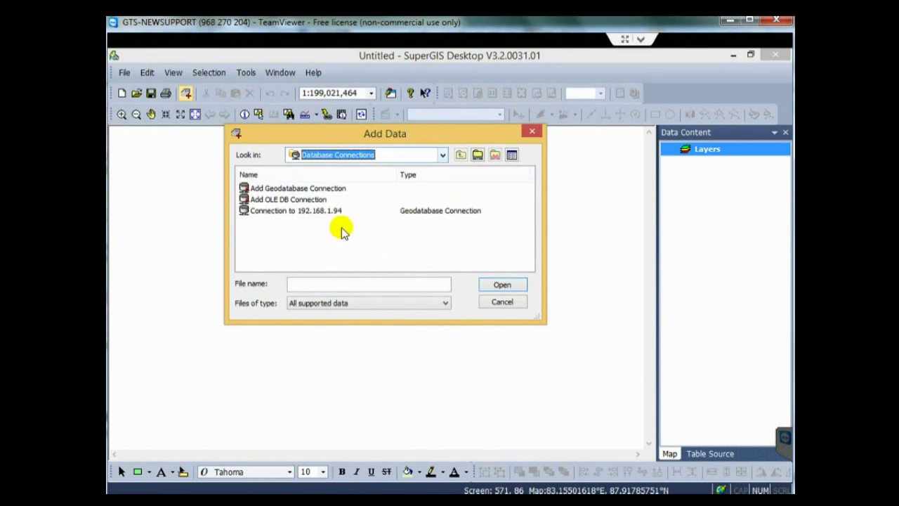
{"action": "double_click", "coordinate": [331, 188]}
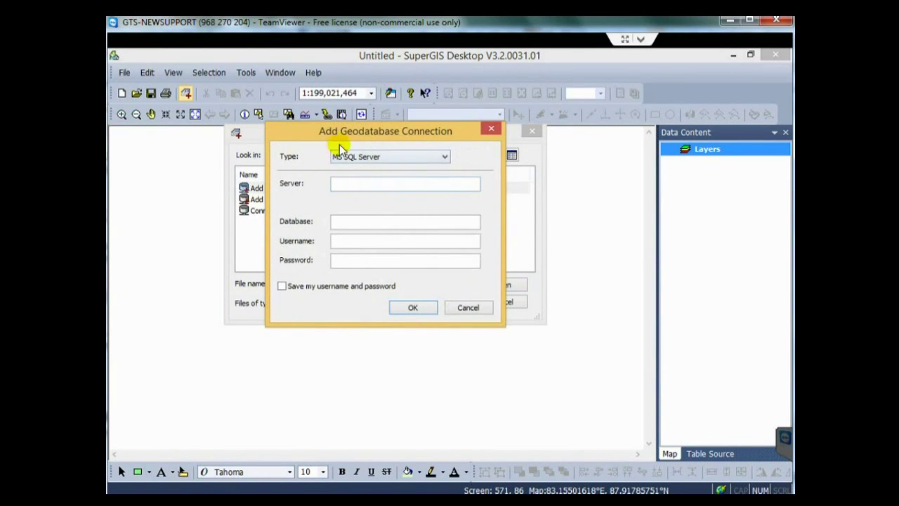
{"action": "left_click", "coordinate": [418, 158]}
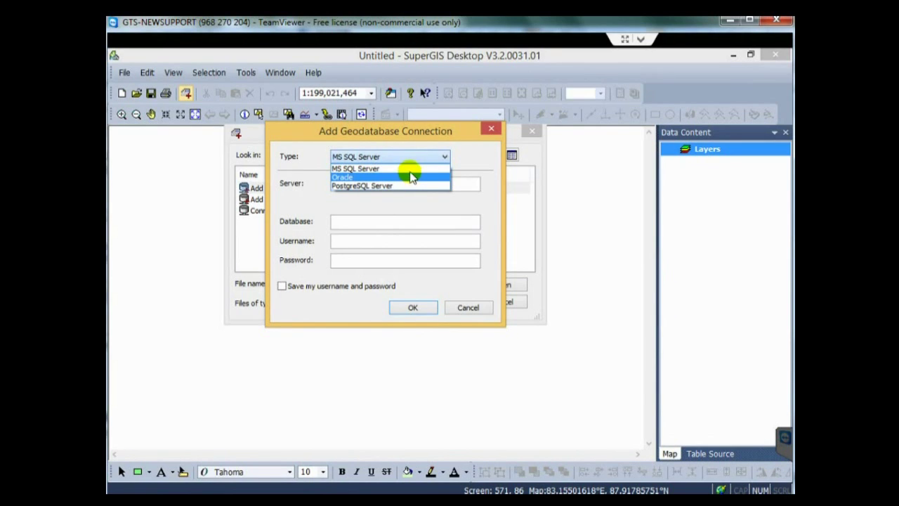
{"action": "left_click", "coordinate": [402, 170]}
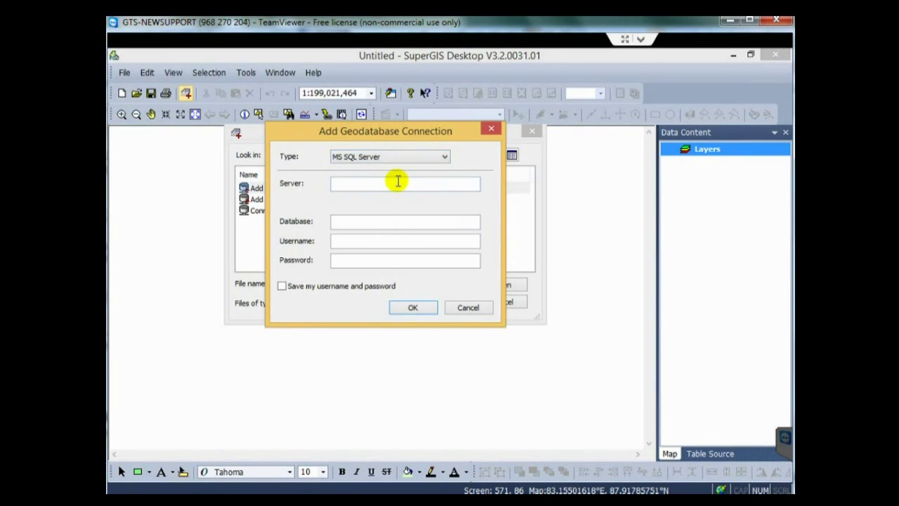
{"action": "left_click", "coordinate": [396, 184]}
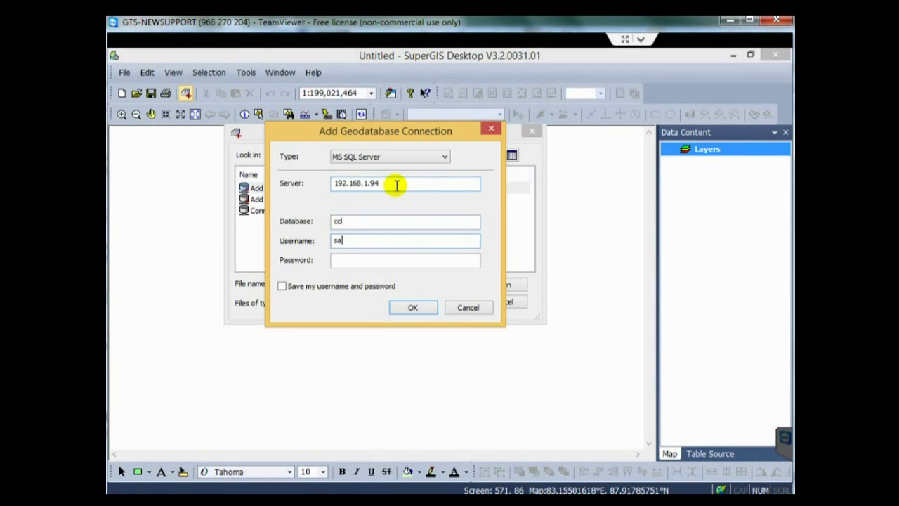
{"action": "type", "text": "sa"}
{"action": "left_click", "coordinate": [418, 306]}
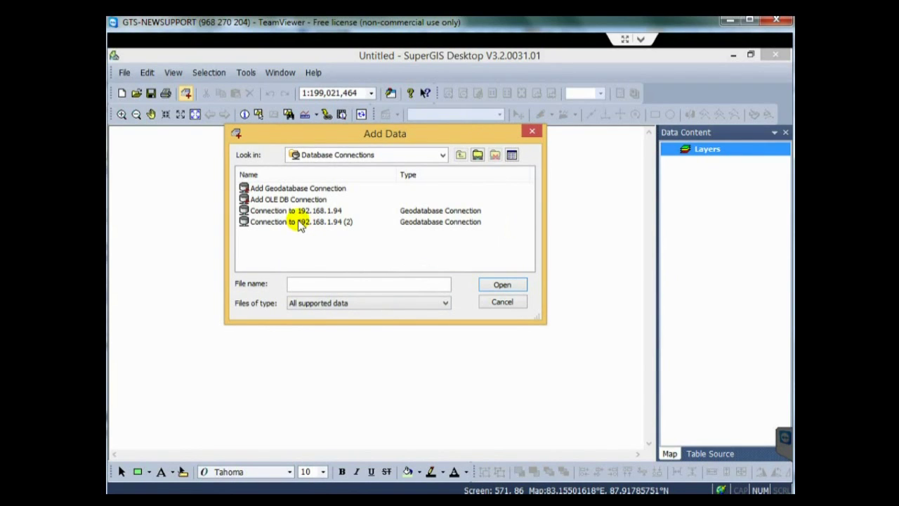
Rename the new geodatabase connection with the owner's first name in possessive form followed by MS SQL.
{"action": "left_click", "coordinate": [300, 223]}
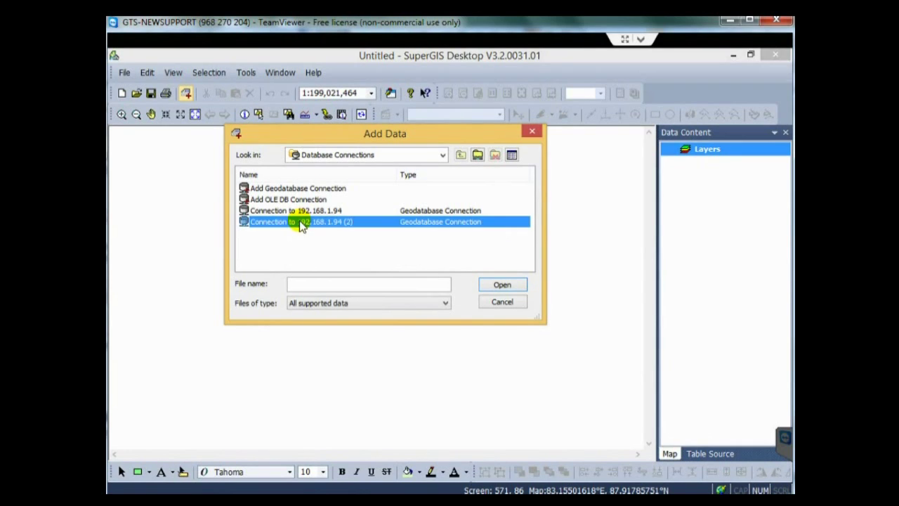
{"action": "right_click", "coordinate": [301, 222]}
{"action": "left_click", "coordinate": [338, 244]}
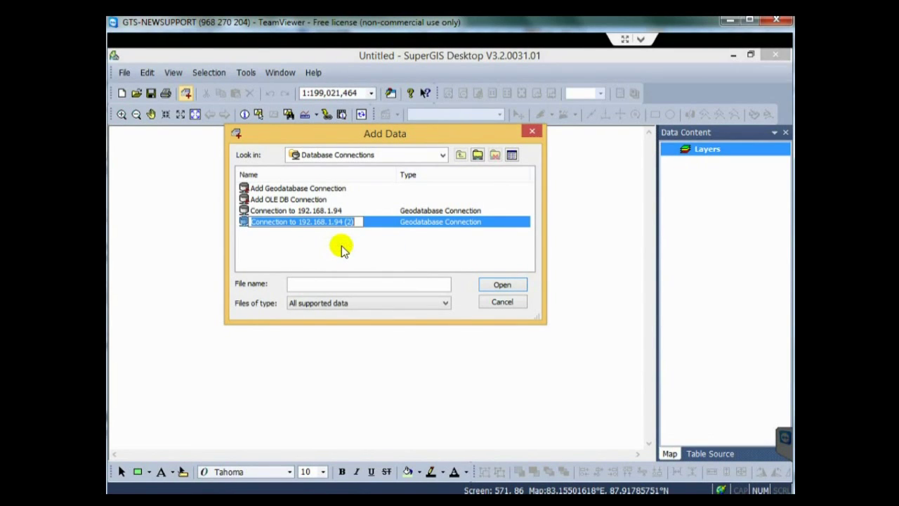
{"action": "type", "text": "Olivia"}
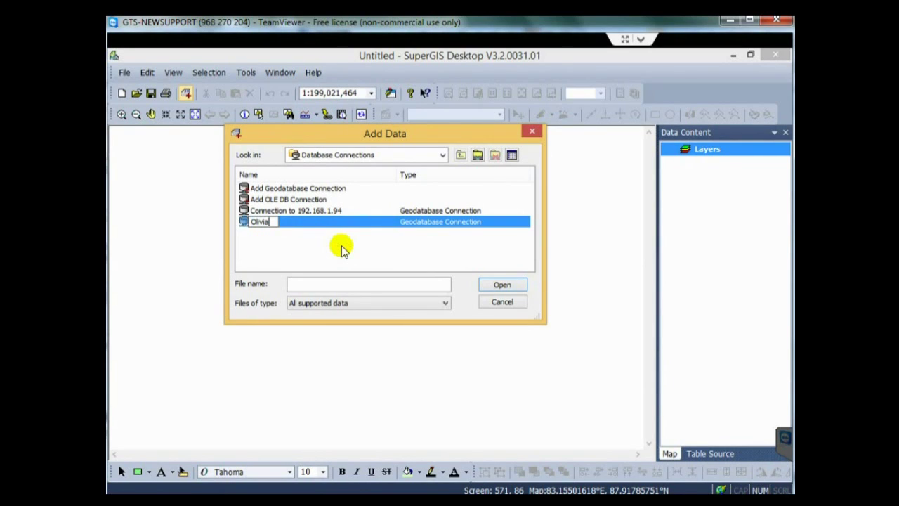
{"action": "type", "text": "'s MS SQL"}
{"action": "key", "text": "Return"}
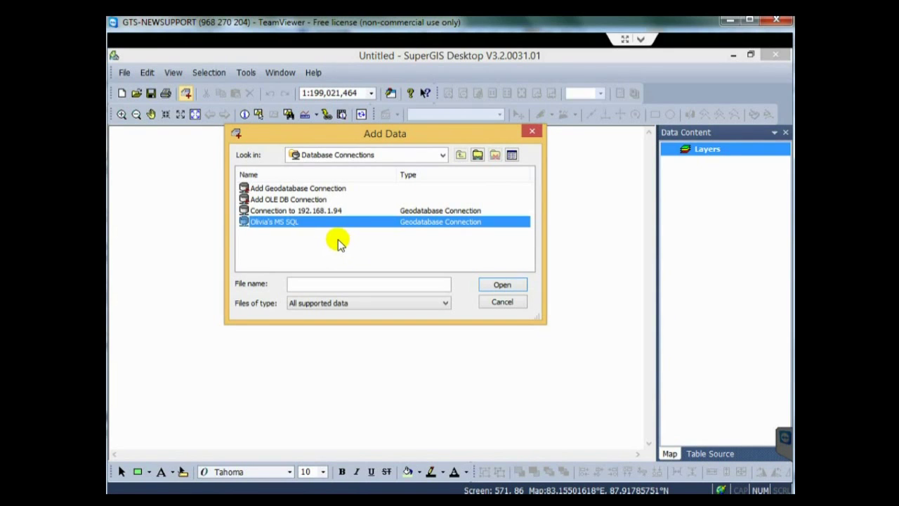
Add the world_country feature class from the renamed MS SQL connection to the map.
{"action": "double_click", "coordinate": [274, 222]}
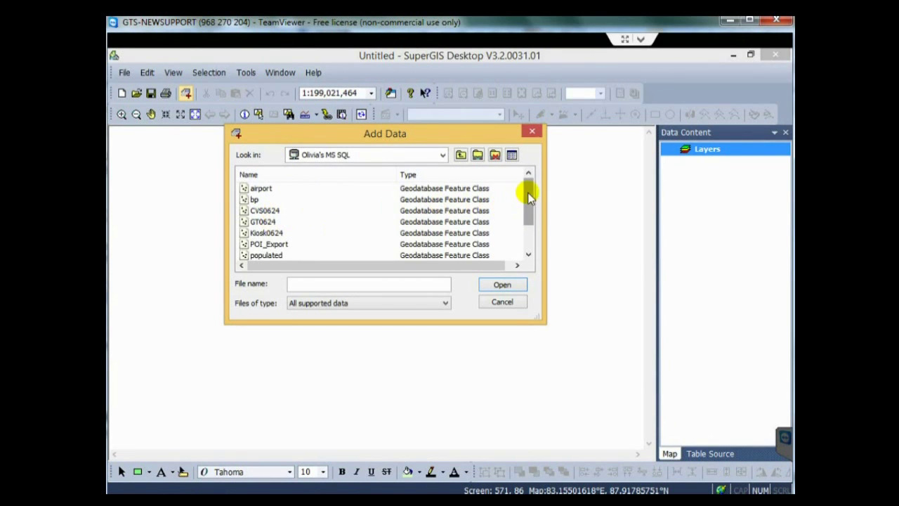
{"action": "left_click_drag", "start_coordinate": [530, 196], "coordinate": [529, 231]}
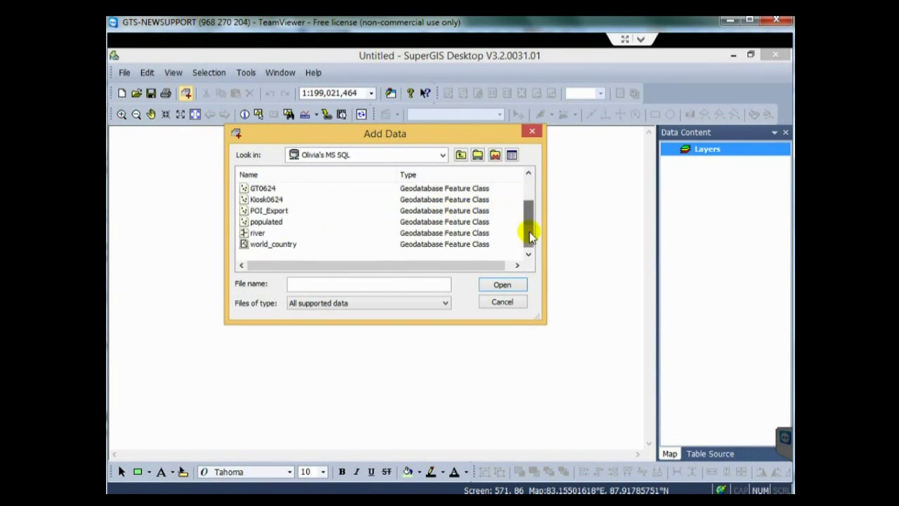
{"action": "left_click", "coordinate": [276, 245]}
{"action": "left_click", "coordinate": [509, 284]}
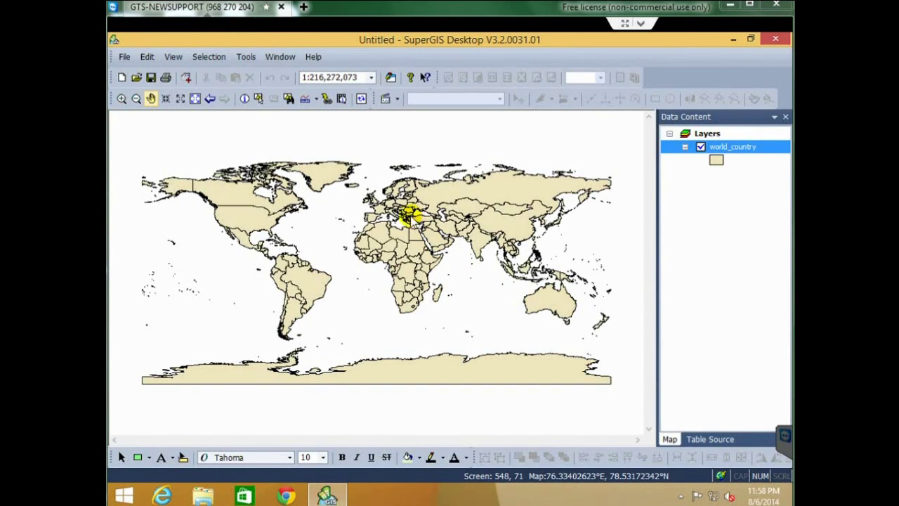
Display the SuperGIS Toolkit and open the Feature Class To Feature Class tool from the To Geodatabase conversion tools.
{"action": "right_click", "coordinate": [364, 62]}
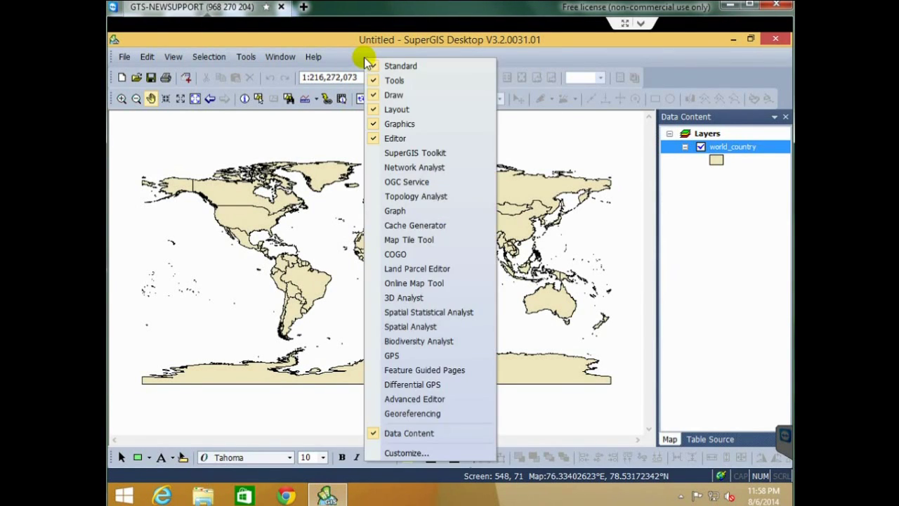
{"action": "left_click", "coordinate": [426, 151]}
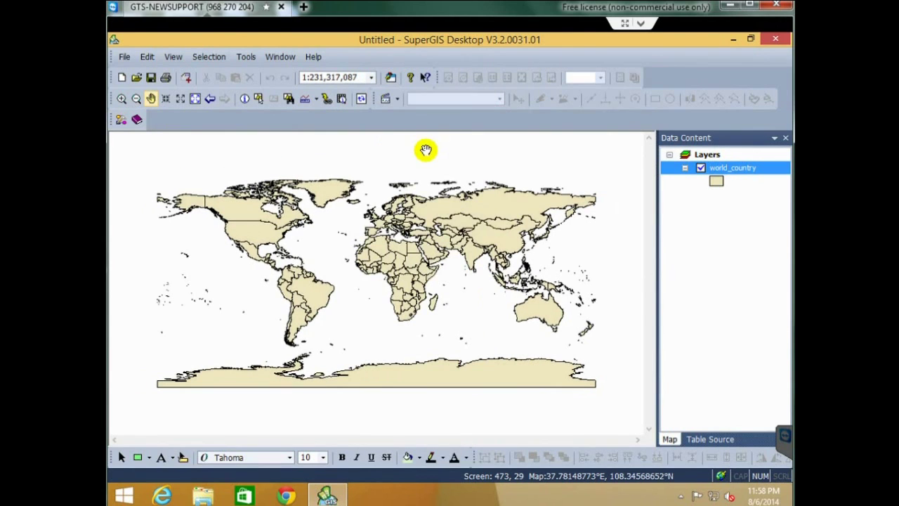
{"action": "left_click", "coordinate": [121, 120]}
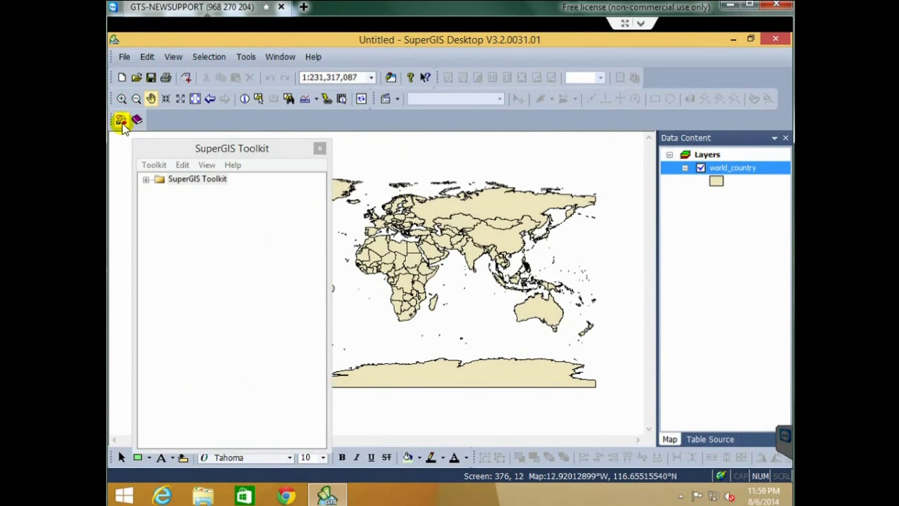
{"action": "left_click", "coordinate": [146, 179]}
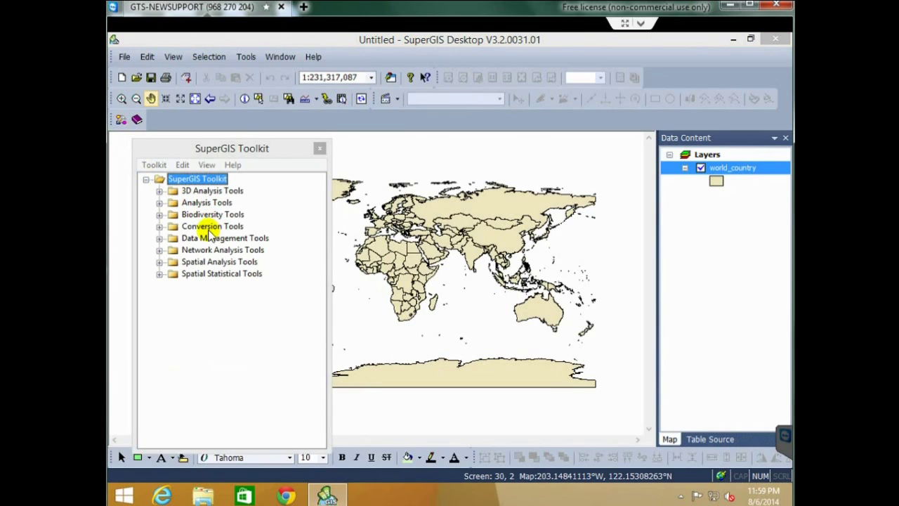
{"action": "left_click", "coordinate": [160, 226]}
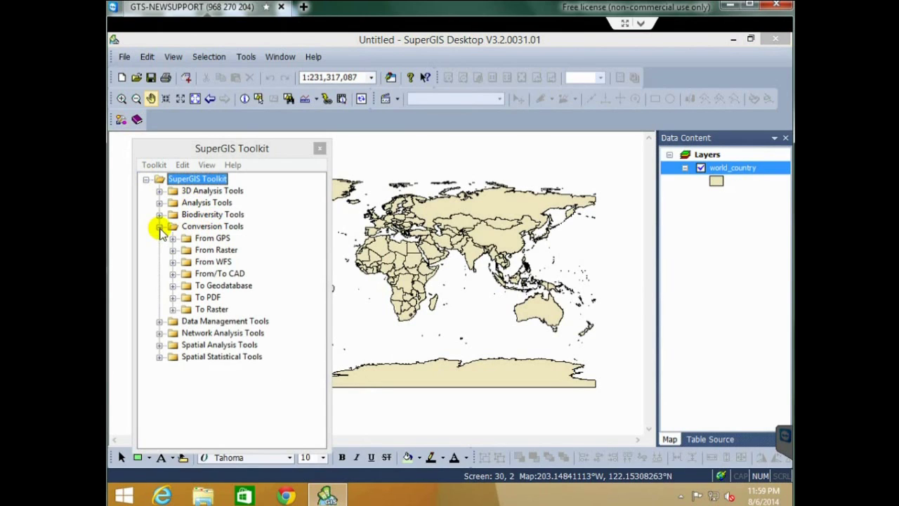
{"action": "left_click", "coordinate": [232, 291]}
{"action": "left_click", "coordinate": [172, 286]}
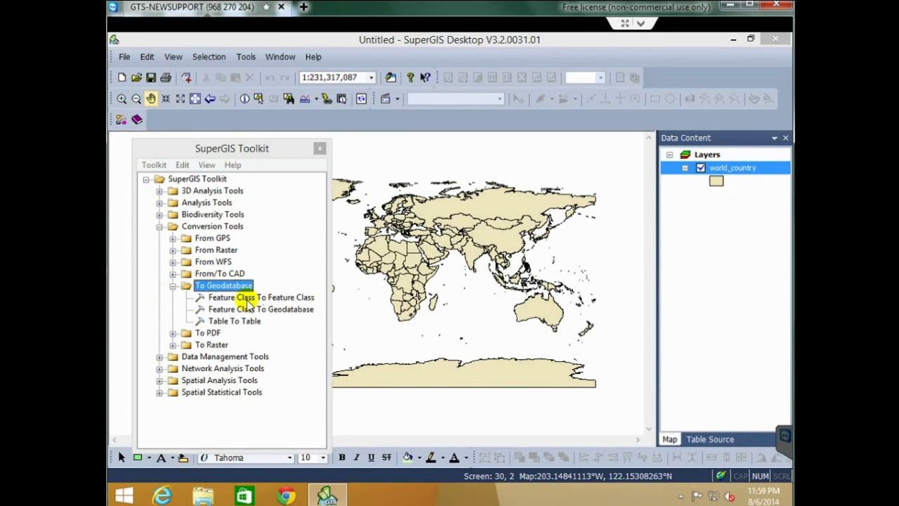
{"action": "double_click", "coordinate": [280, 298]}
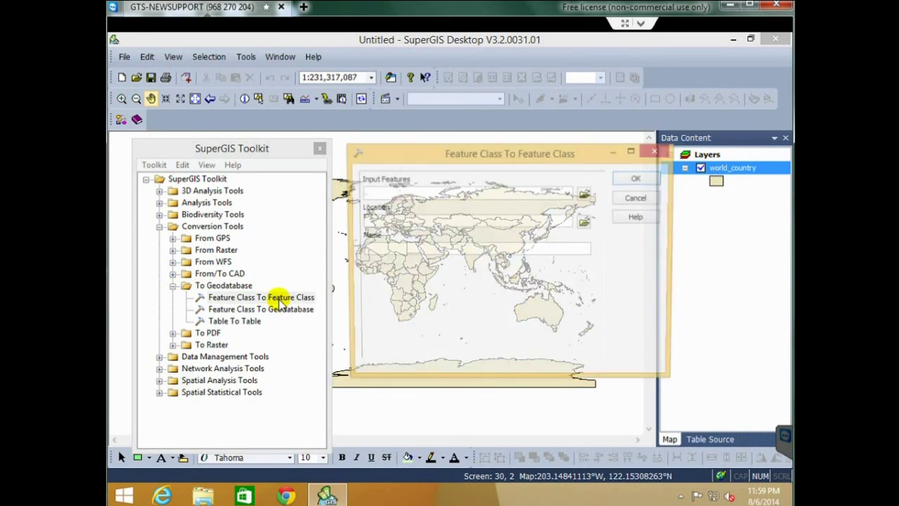
{"action": "left_click_drag", "start_coordinate": [419, 149], "coordinate": [424, 172]}
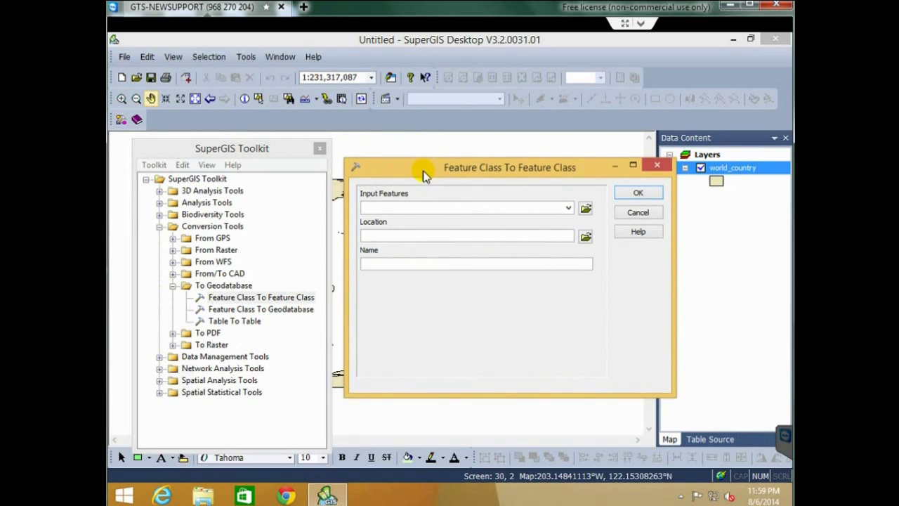
Set the input features of the conversion to Point.geo from the WebData folder on the Desktop.
{"action": "left_click", "coordinate": [586, 209]}
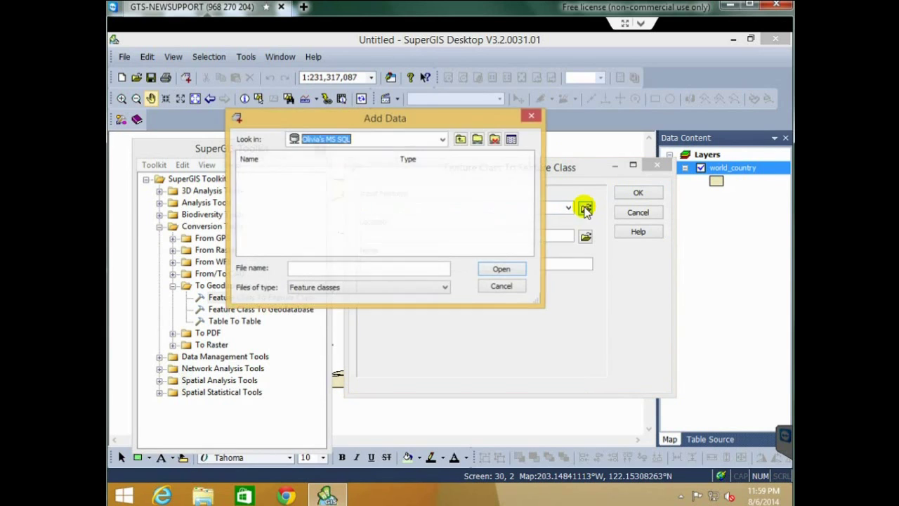
{"action": "left_click", "coordinate": [444, 140]}
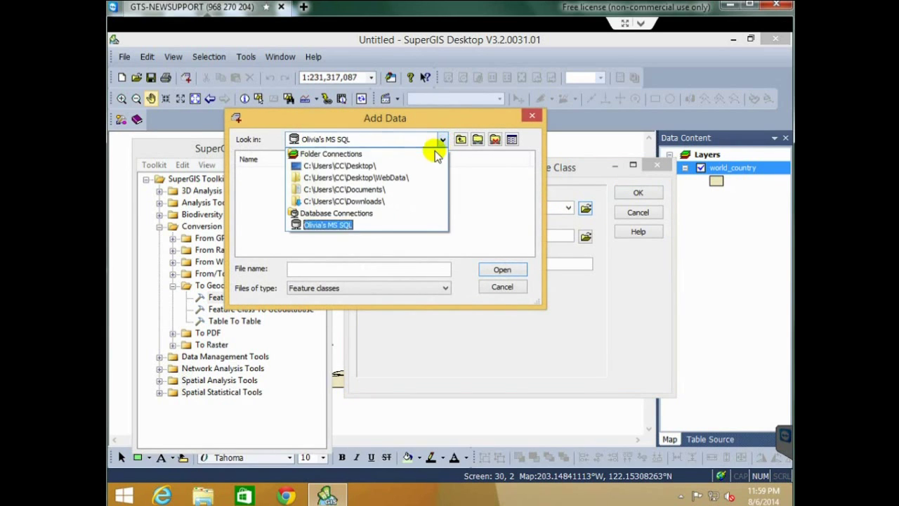
{"action": "left_click", "coordinate": [383, 177]}
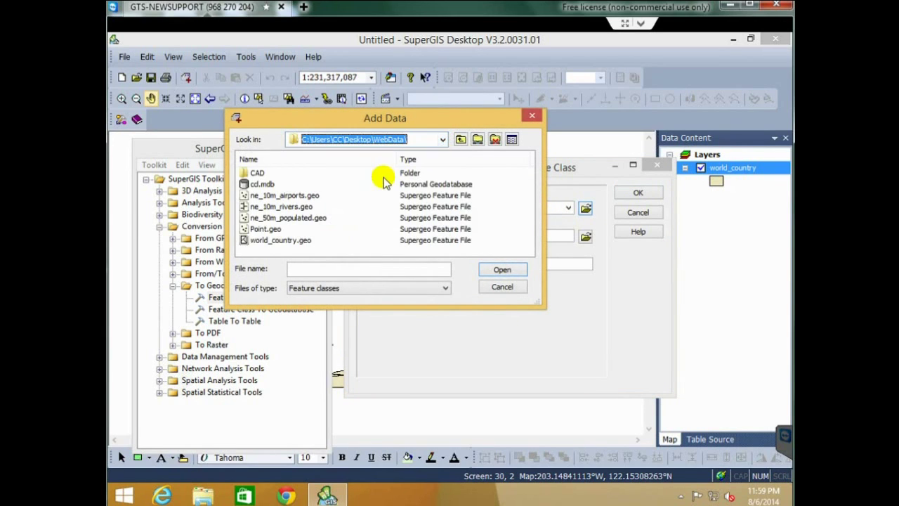
{"action": "left_click", "coordinate": [264, 229]}
{"action": "left_click", "coordinate": [503, 271]}
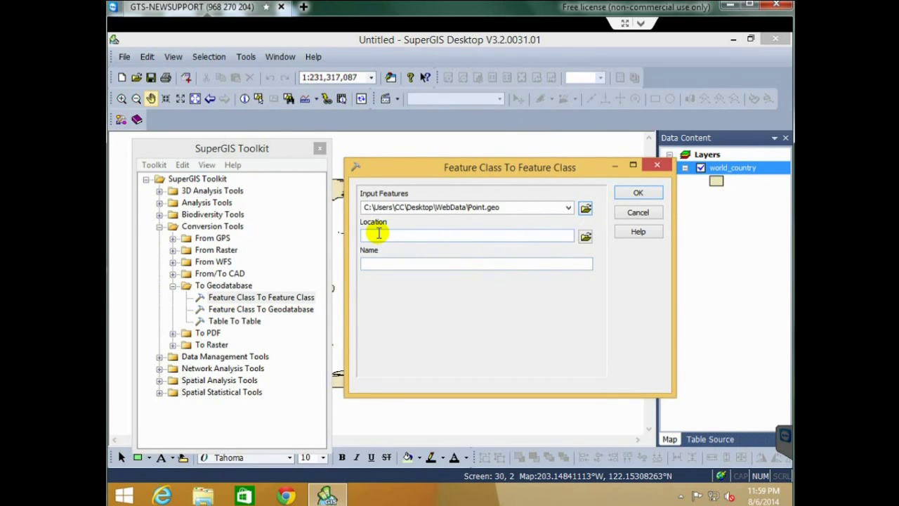
Set the output location of the feature class conversion to the renamed MS SQL geodatabase connection.
{"action": "left_click", "coordinate": [585, 237]}
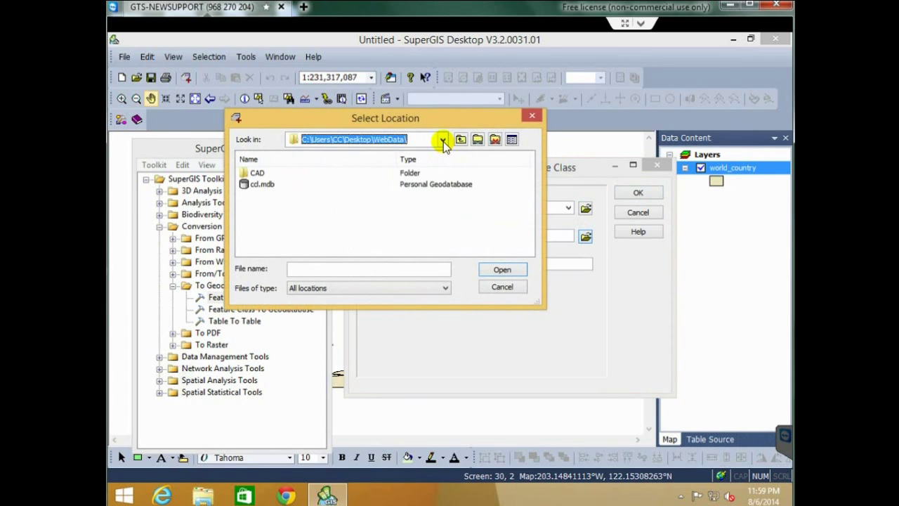
{"action": "left_click", "coordinate": [443, 139]}
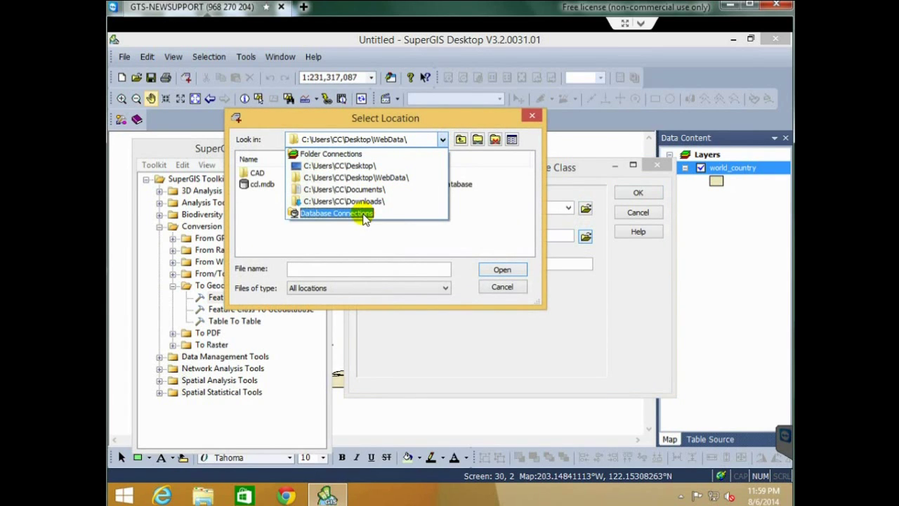
{"action": "left_click", "coordinate": [337, 213]}
{"action": "double_click", "coordinate": [281, 205]}
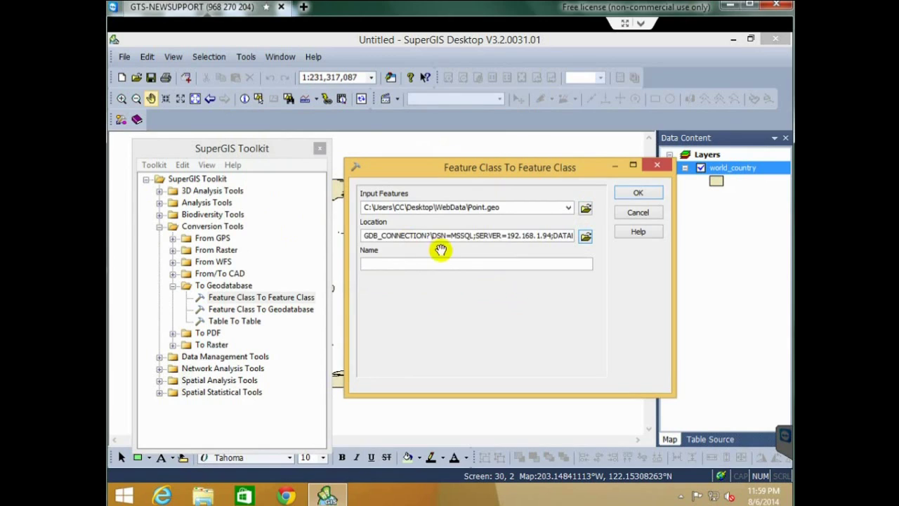
Name the output feature class beanshop, run the conversion and close the Feature Class To Feature Class tool.
{"action": "left_click", "coordinate": [443, 261]}
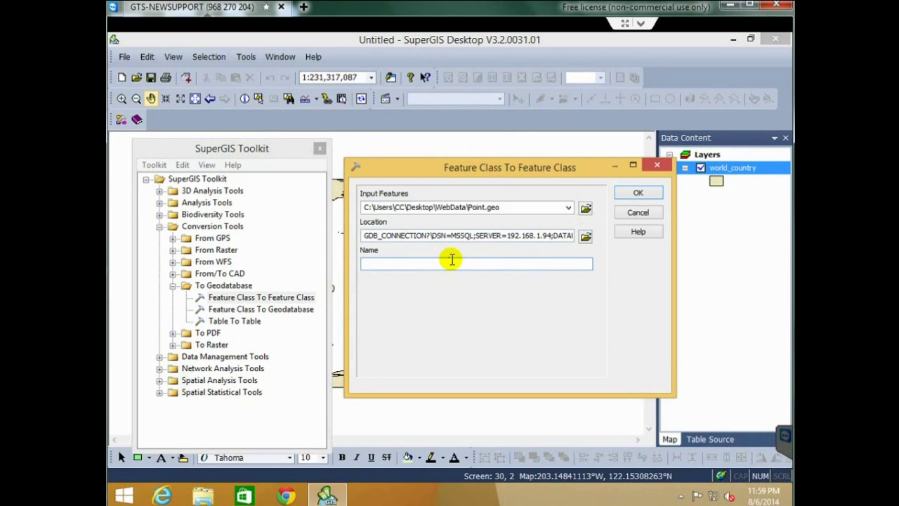
{"action": "type", "text": "beanshop"}
{"action": "left_click", "coordinate": [638, 193]}
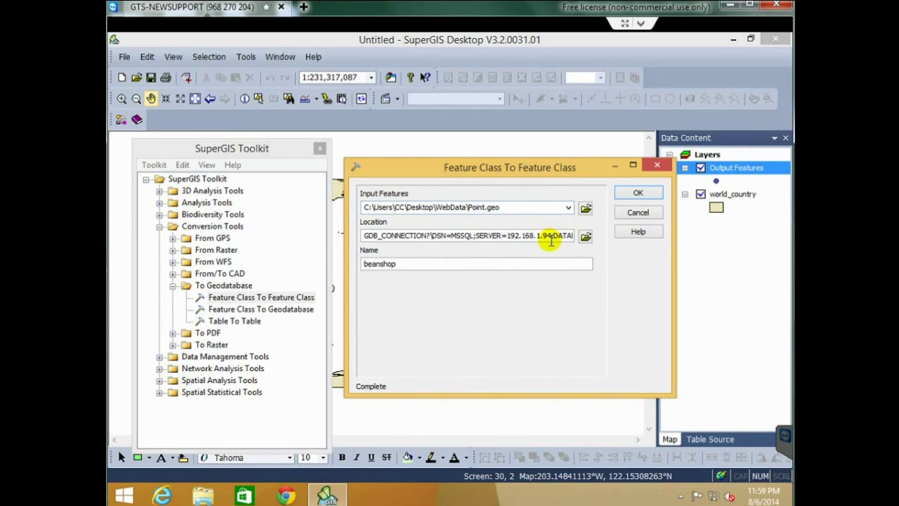
{"action": "left_click", "coordinate": [659, 165]}
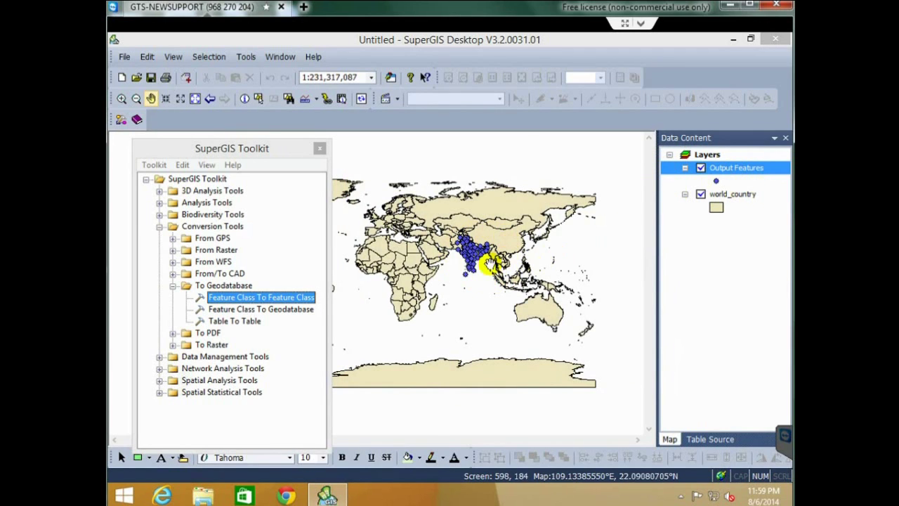
View the input and output settings of the Feature Class To Geodatabase tool without running it.
{"action": "left_click", "coordinate": [279, 313]}
{"action": "double_click", "coordinate": [279, 313]}
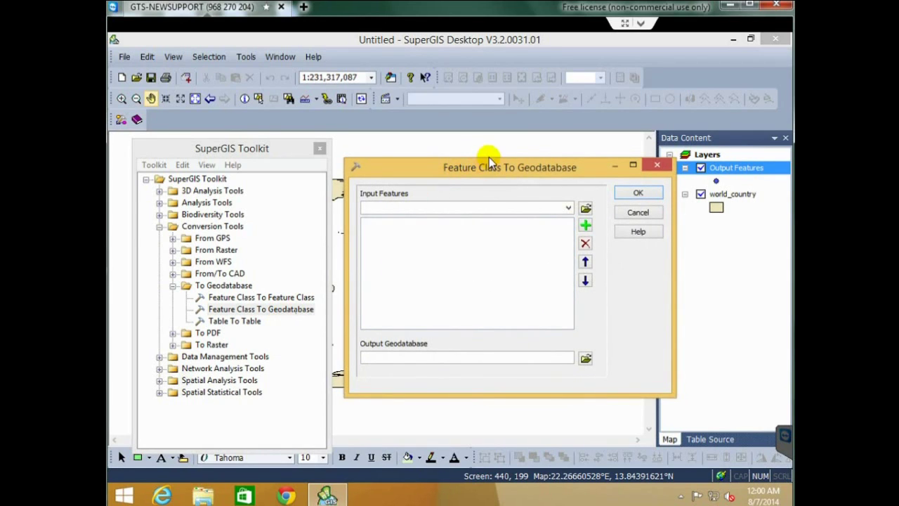
{"action": "left_click_drag", "start_coordinate": [488, 168], "coordinate": [490, 156]}
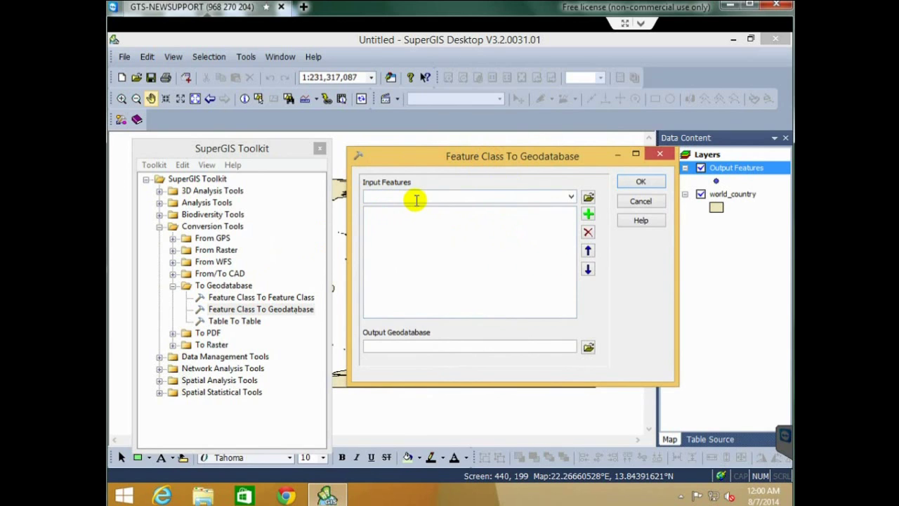
{"action": "left_click", "coordinate": [652, 203]}
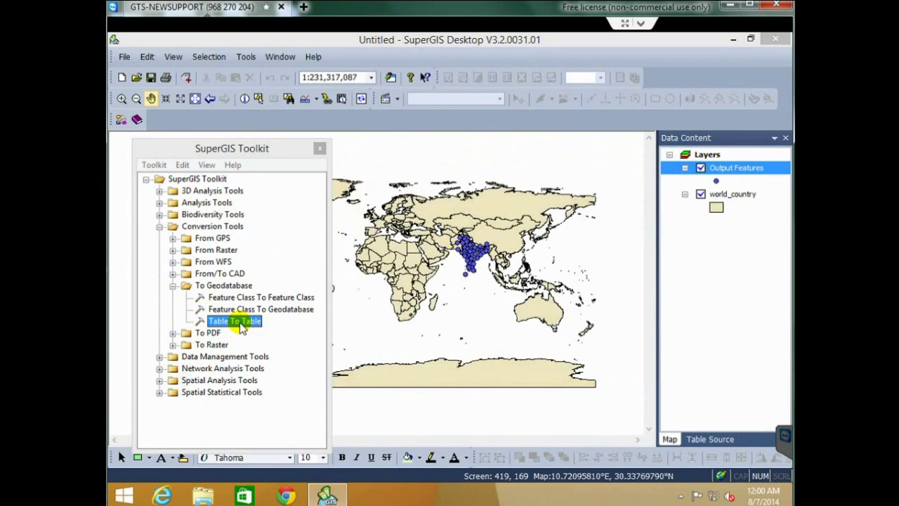
Open the Table To Table conversion tool and set its input table to BPA.txt from the WebData folder on the Desktop.
{"action": "double_click", "coordinate": [239, 323]}
{"action": "left_click_drag", "start_coordinate": [441, 158], "coordinate": [439, 164]}
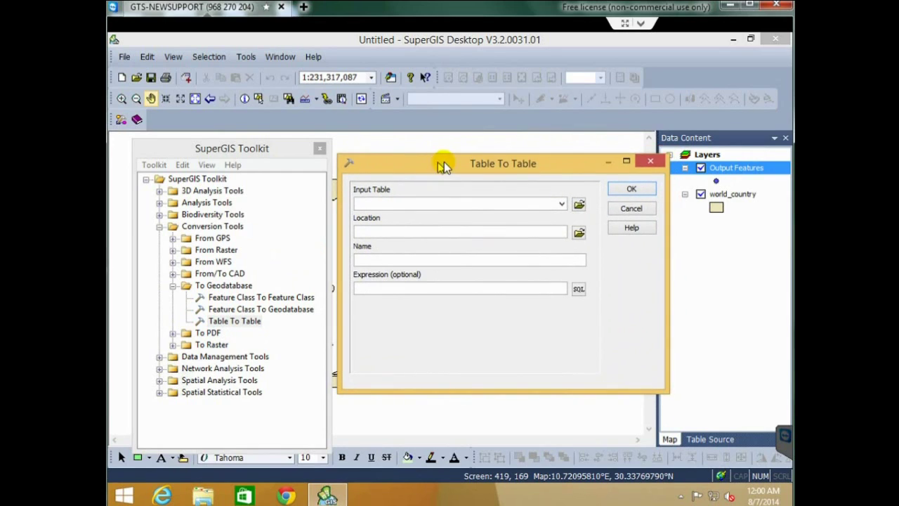
{"action": "left_click", "coordinate": [586, 204]}
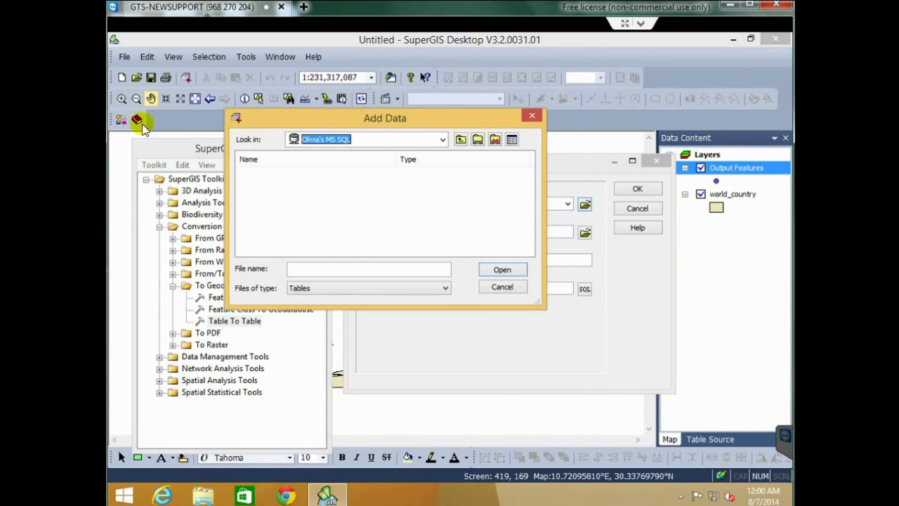
{"action": "left_click", "coordinate": [441, 139]}
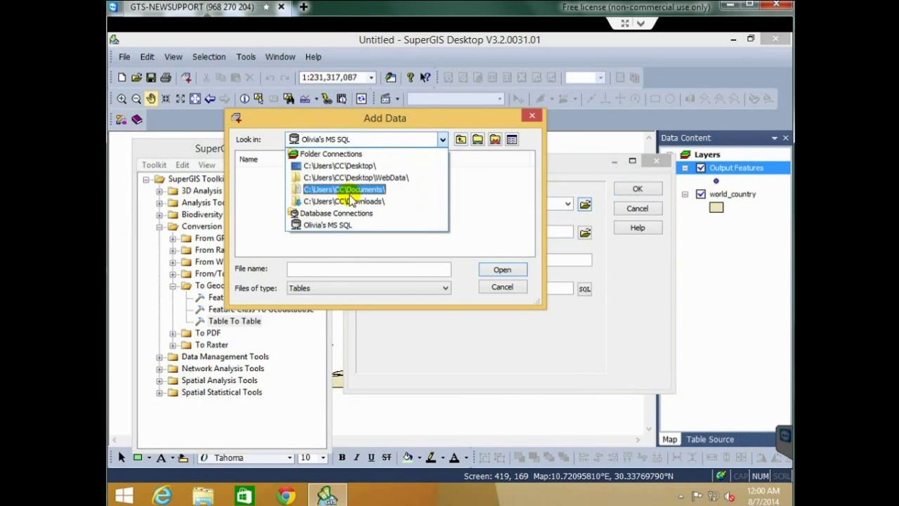
{"action": "left_click", "coordinate": [353, 178]}
{"action": "left_click", "coordinate": [256, 184]}
{"action": "left_click", "coordinate": [498, 269]}
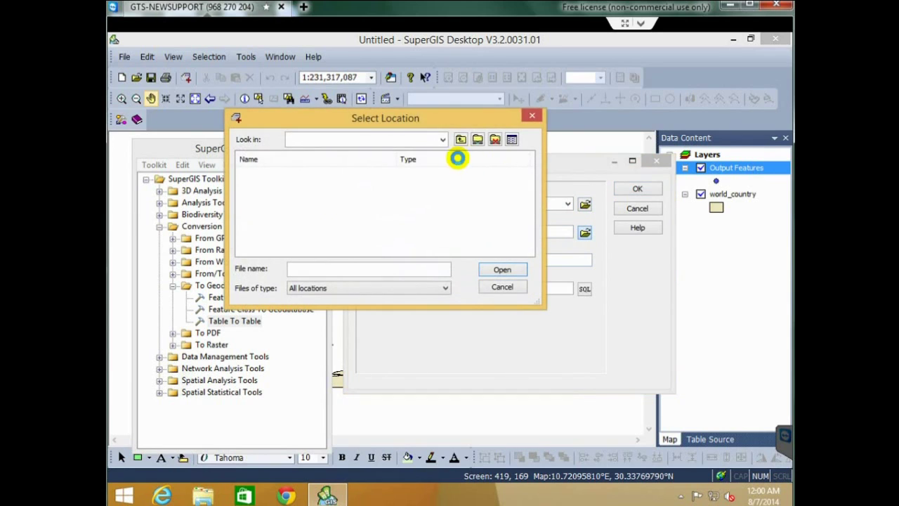
Set the output location to the personal geodatabase in WebData, name the table bpap and run the conversion.
{"action": "double_click", "coordinate": [357, 185]}
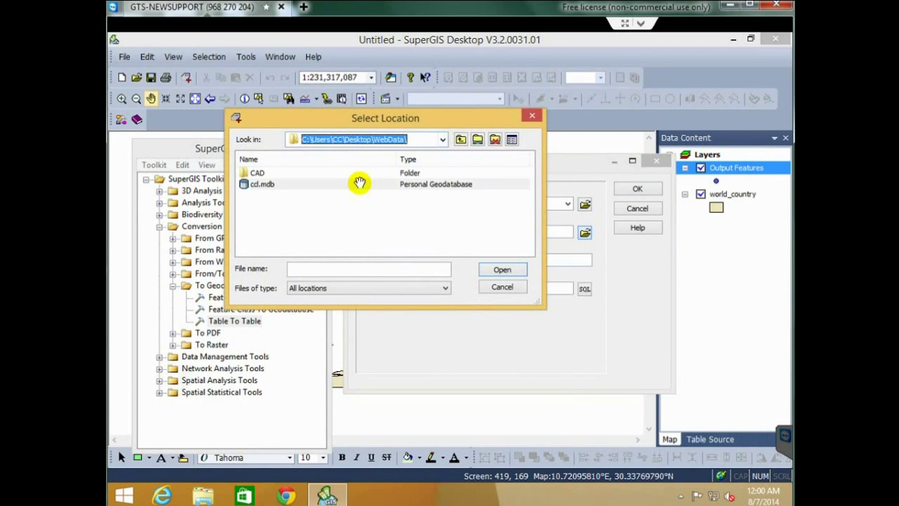
{"action": "left_click", "coordinate": [428, 261]}
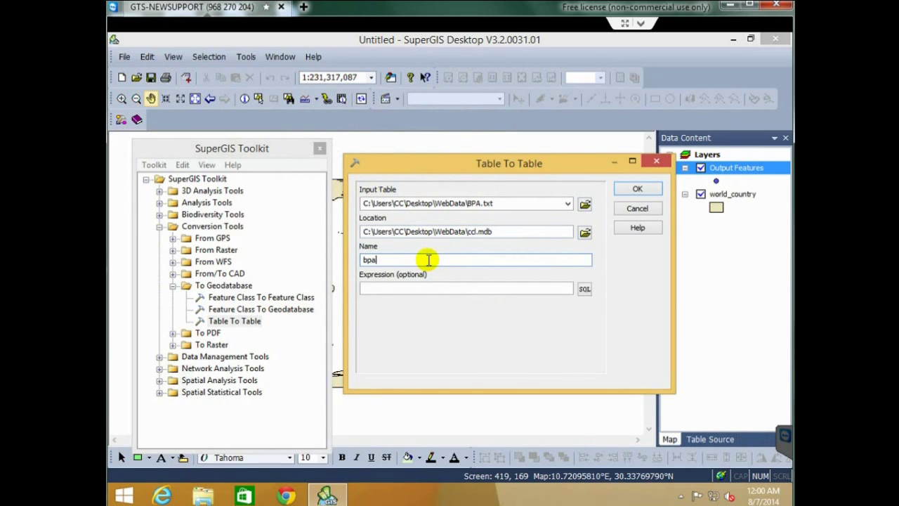
{"action": "type", "text": "bpap"}
{"action": "left_click", "coordinate": [637, 189]}
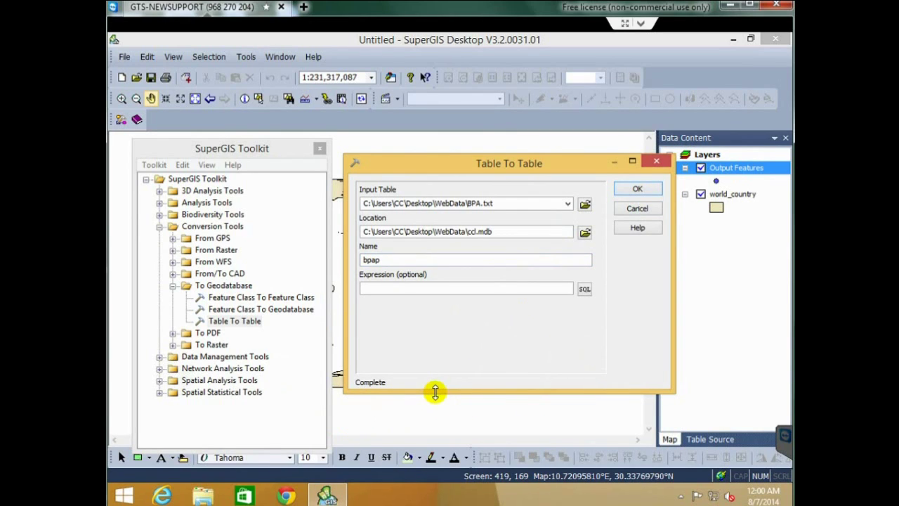
{"action": "left_click", "coordinate": [469, 231]}
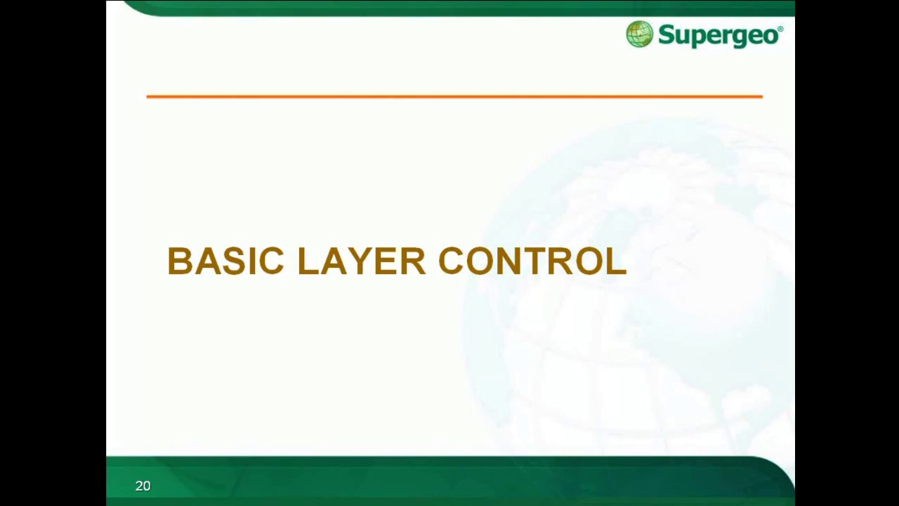
{"action": "key", "text": "Right"}
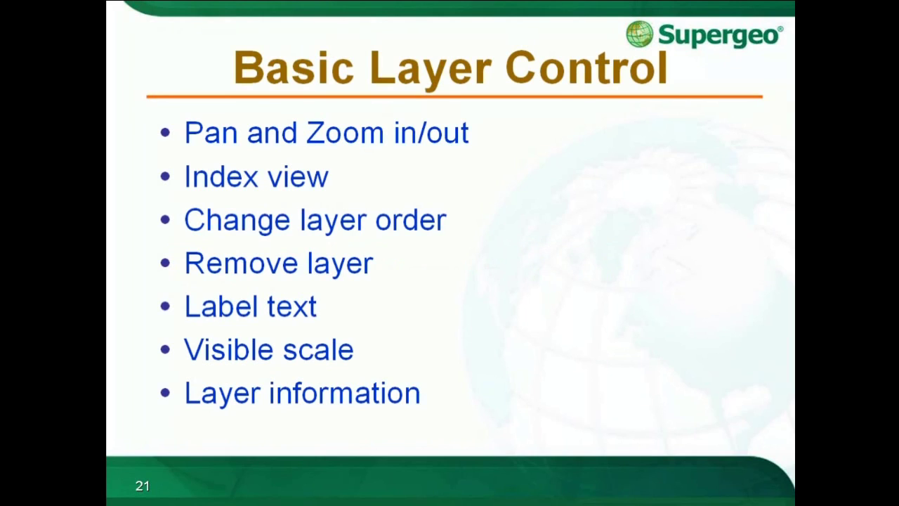
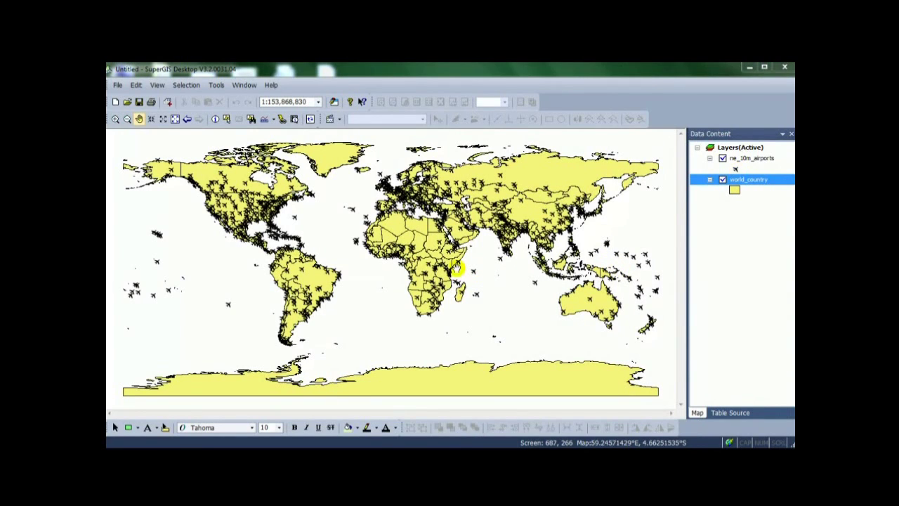
Examine which feature ranges can be chosen when exporting the world_country layer's features, including all features in view extent.
{"action": "left_click", "coordinate": [115, 120]}
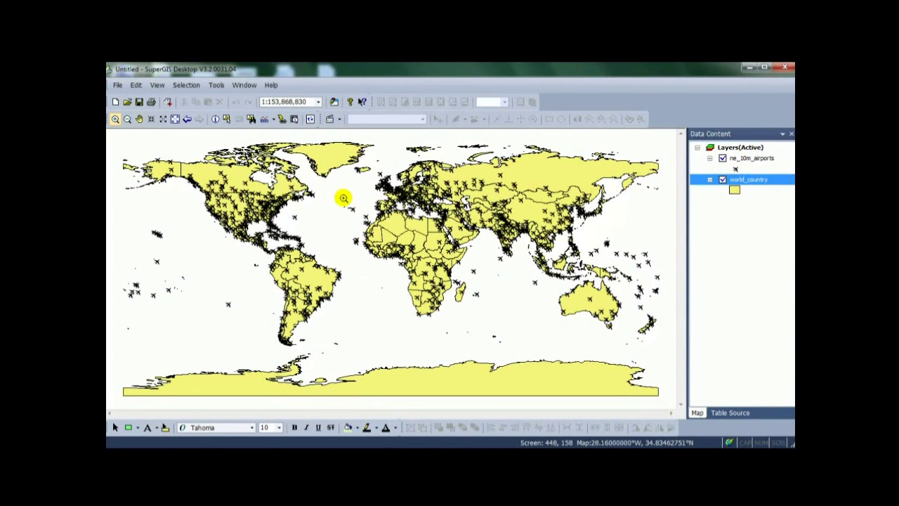
{"action": "left_click_drag", "start_coordinate": [337, 192], "coordinate": [575, 309]}
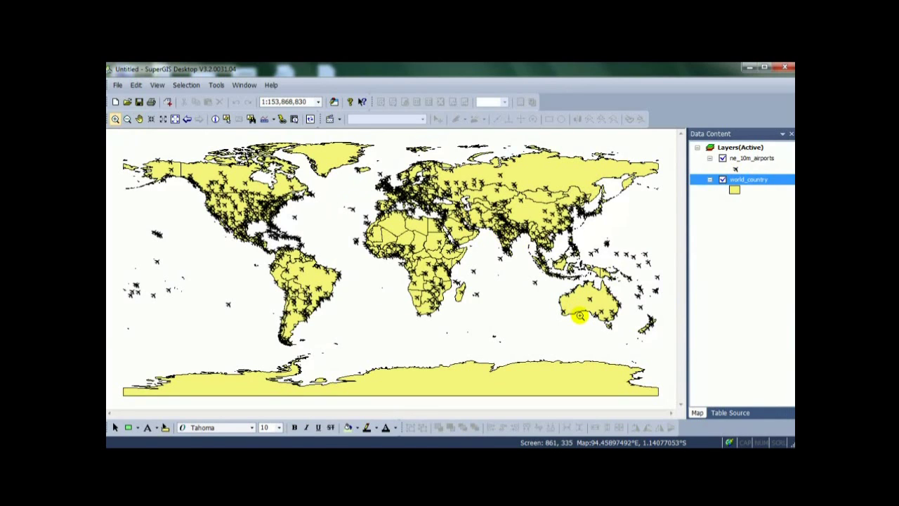
{"action": "left_click", "coordinate": [709, 180]}
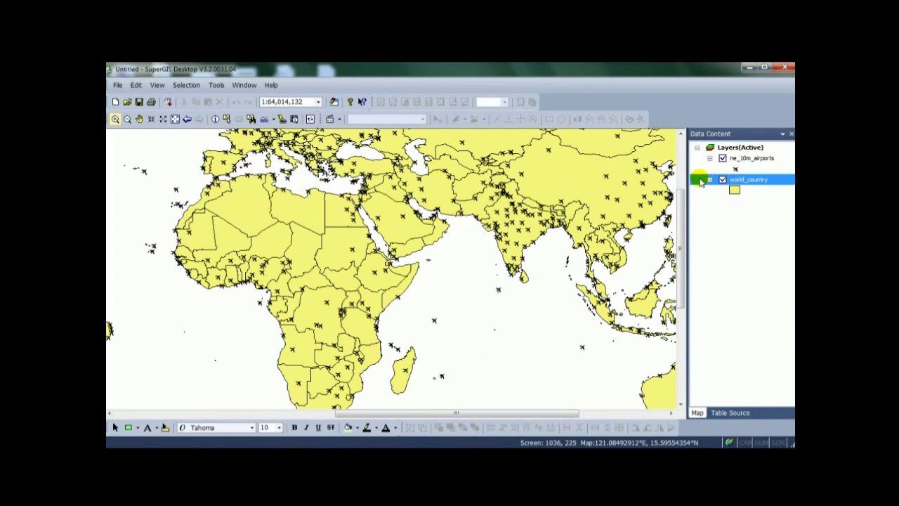
{"action": "right_click", "coordinate": [701, 181]}
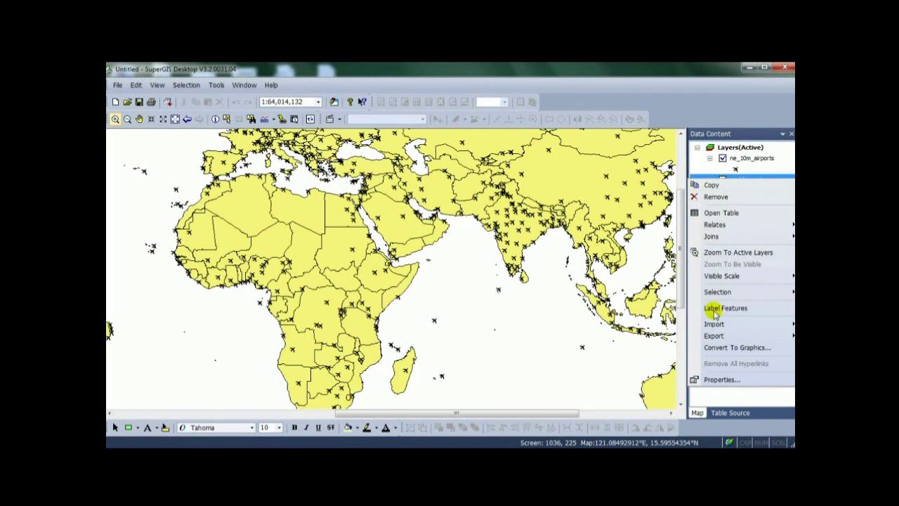
{"action": "mouse_move", "coordinate": [714, 336]}
{"action": "left_click", "coordinate": [637, 335]}
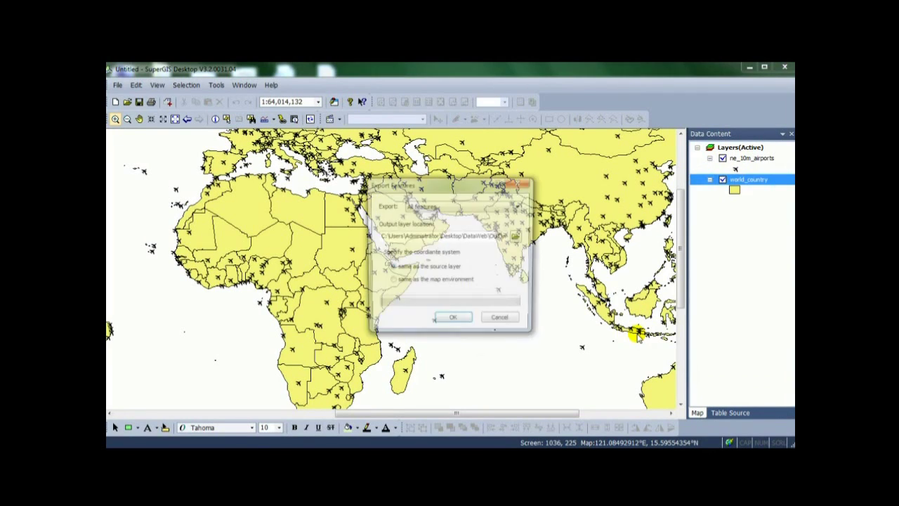
{"action": "left_click_drag", "start_coordinate": [447, 185], "coordinate": [438, 182]}
{"action": "left_click", "coordinate": [499, 203]}
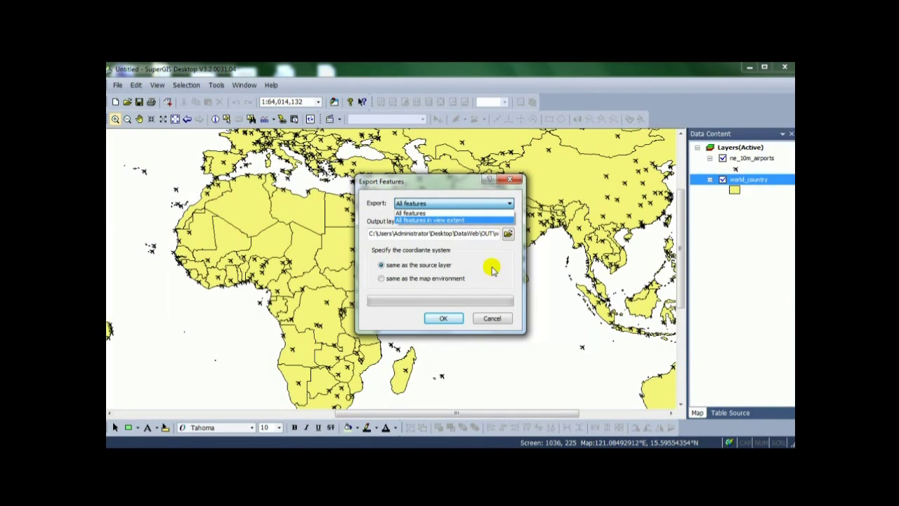
{"action": "left_click", "coordinate": [491, 320]}
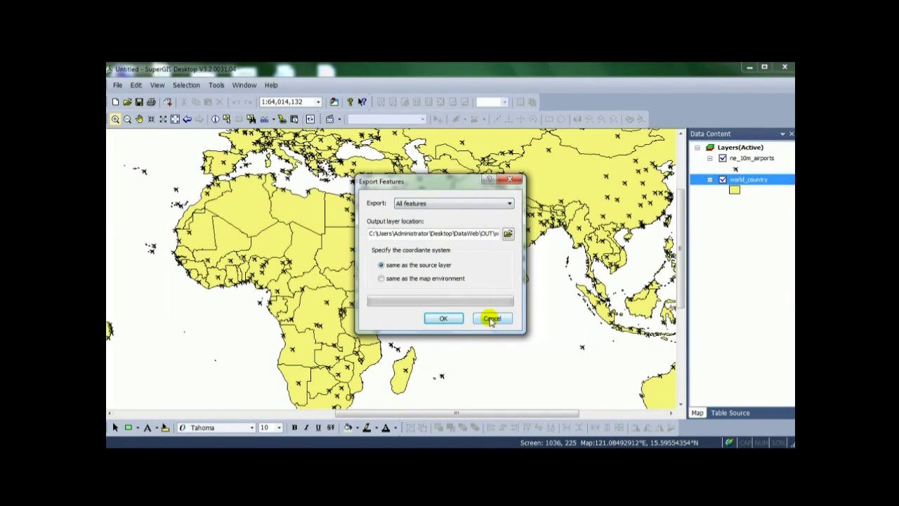
{"action": "left_click", "coordinate": [491, 320]}
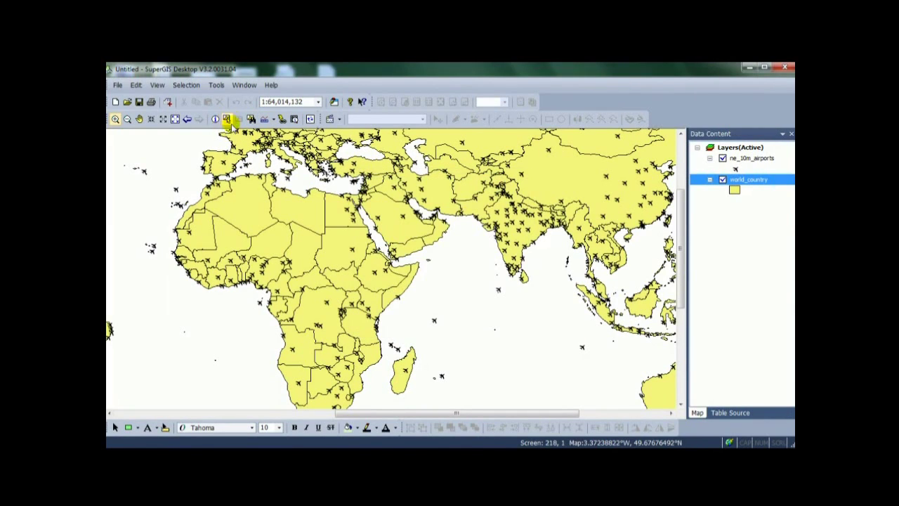
Select Algeria, the Central African Republic and Tanzania together on the world_country layer.
{"action": "left_click", "coordinate": [226, 120]}
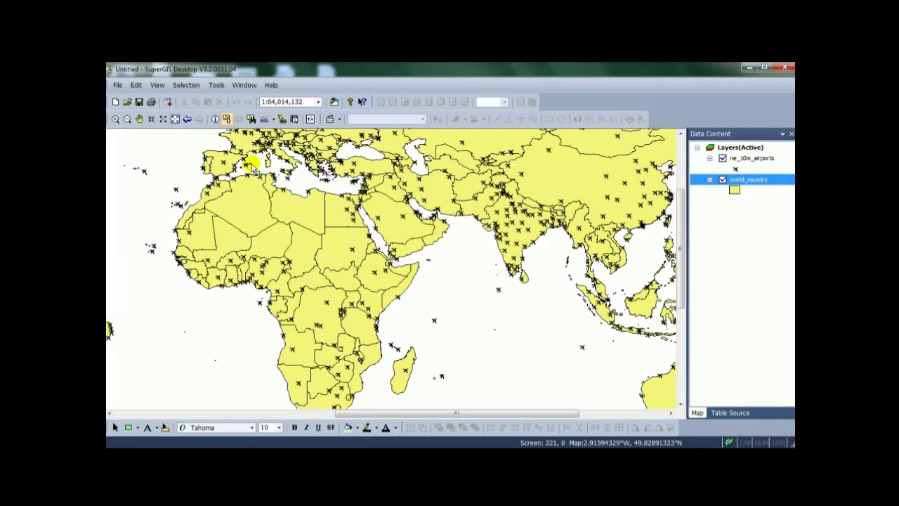
{"action": "left_click", "coordinate": [255, 202]}
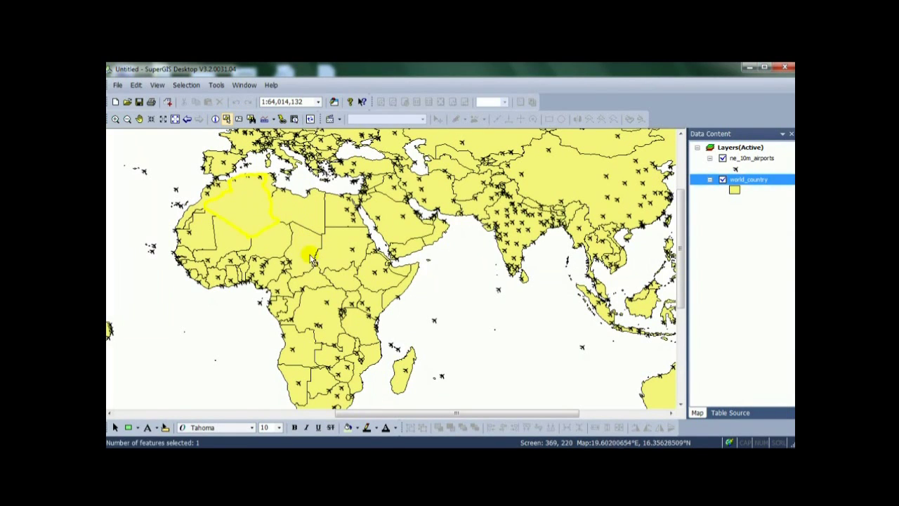
{"action": "left_click", "coordinate": [320, 283], "text": "shift"}
{"action": "left_click", "coordinate": [364, 339], "text": "shift"}
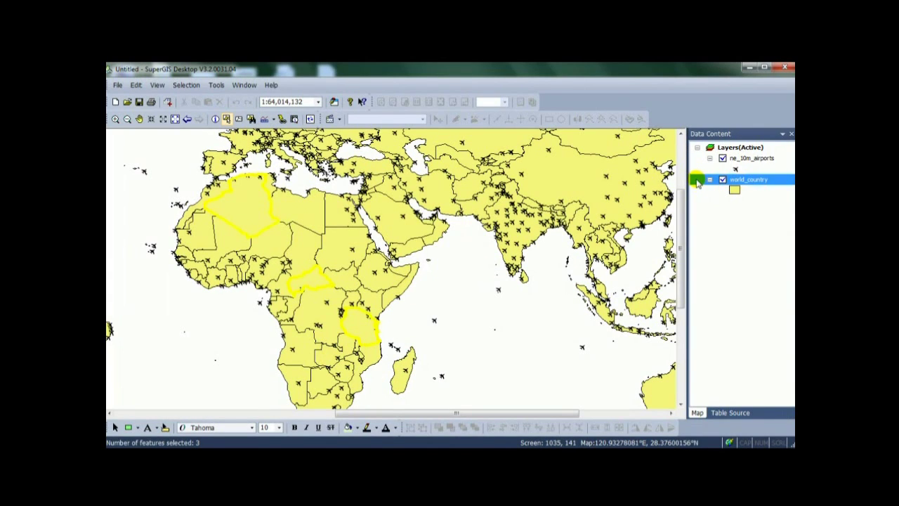
Export the selected world_country features to the OUT folder as map in Supergeo GEO Format and add the result to the map.
{"action": "right_click", "coordinate": [697, 181]}
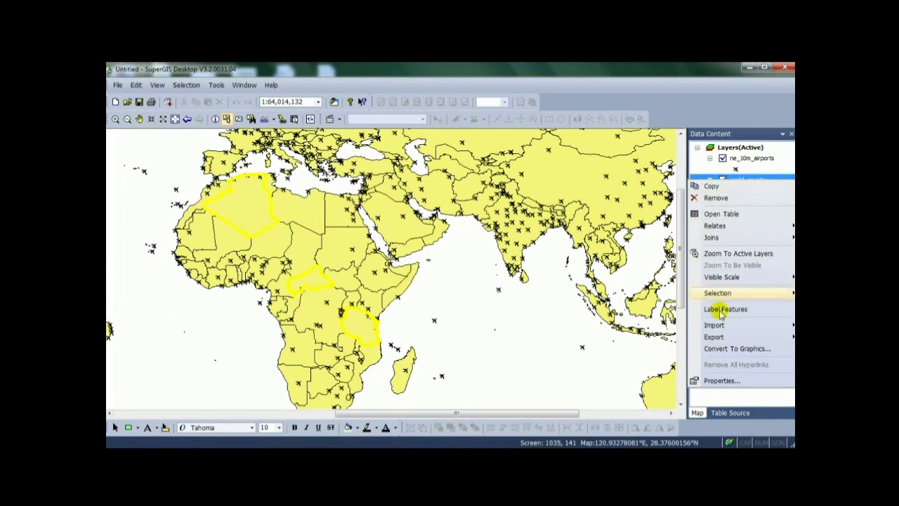
{"action": "mouse_move", "coordinate": [727, 339]}
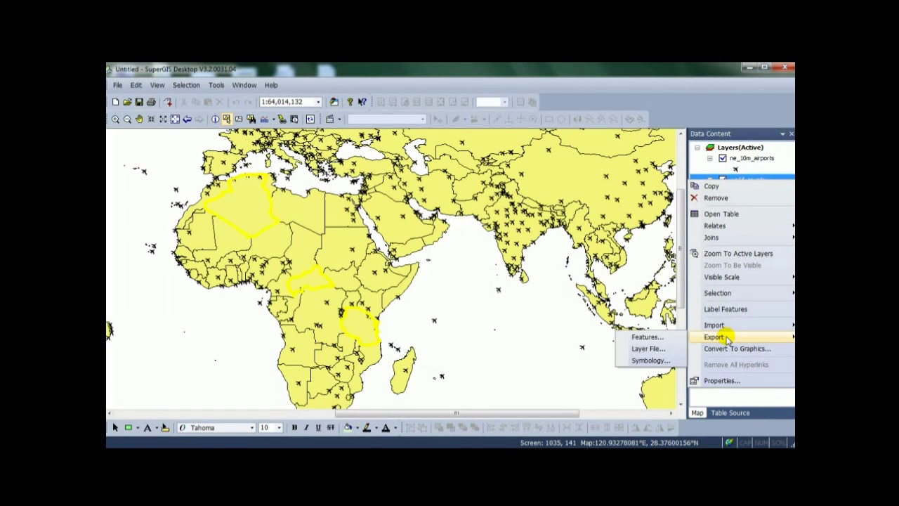
{"action": "left_click", "coordinate": [664, 339]}
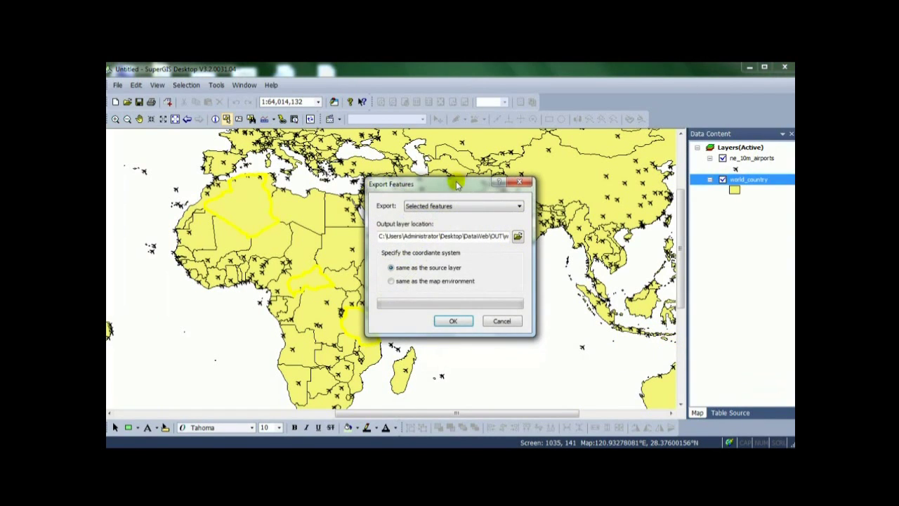
{"action": "left_click_drag", "start_coordinate": [457, 184], "coordinate": [473, 148]}
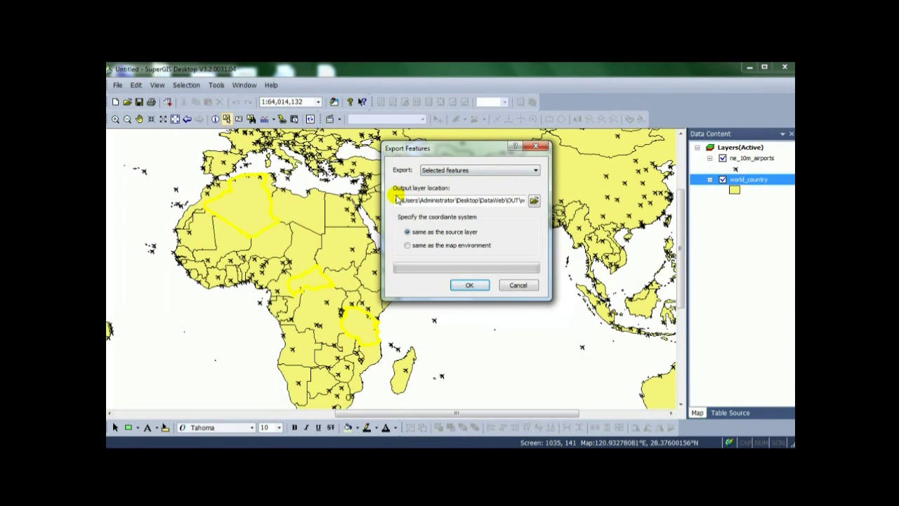
{"action": "left_click", "coordinate": [534, 203]}
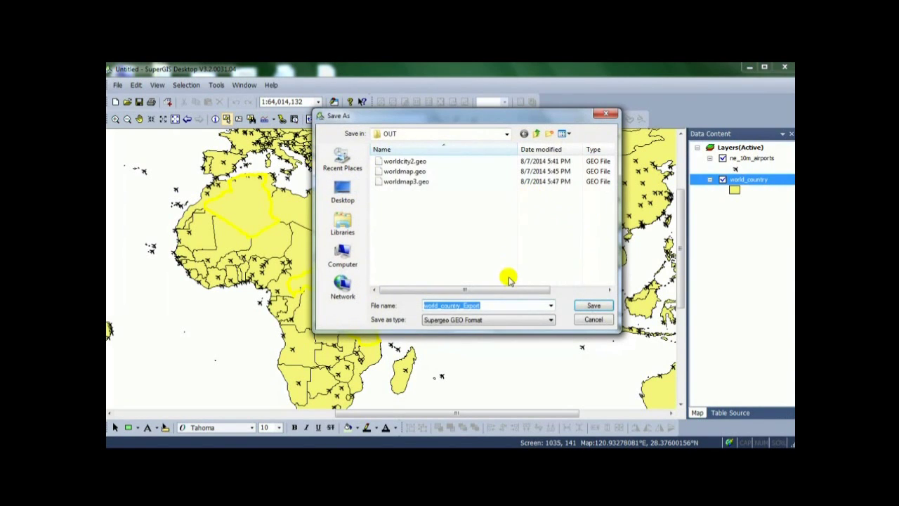
{"action": "type", "text": "map"}
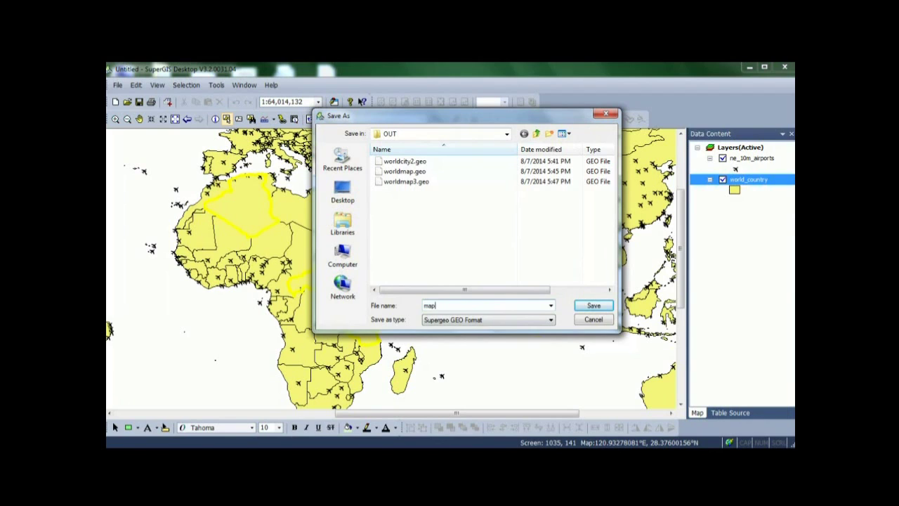
{"action": "left_click", "coordinate": [468, 319]}
{"action": "left_click", "coordinate": [492, 330]}
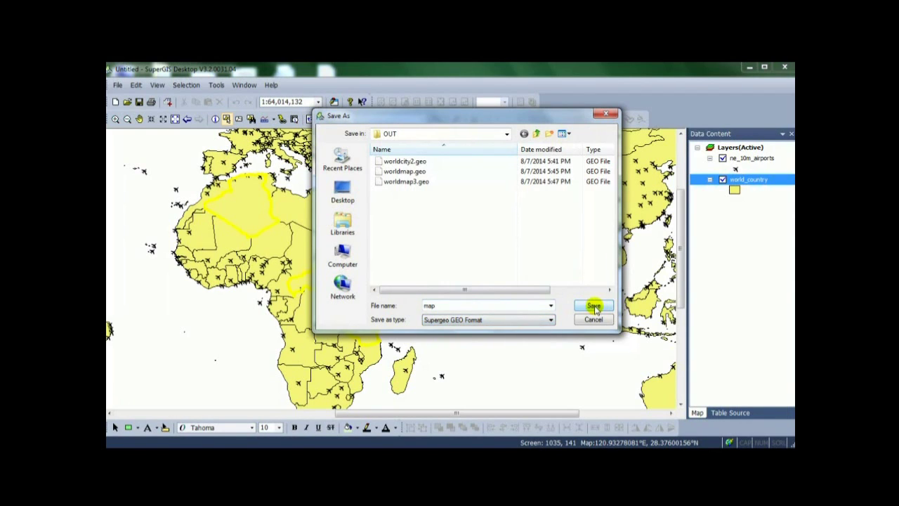
{"action": "left_click", "coordinate": [594, 306]}
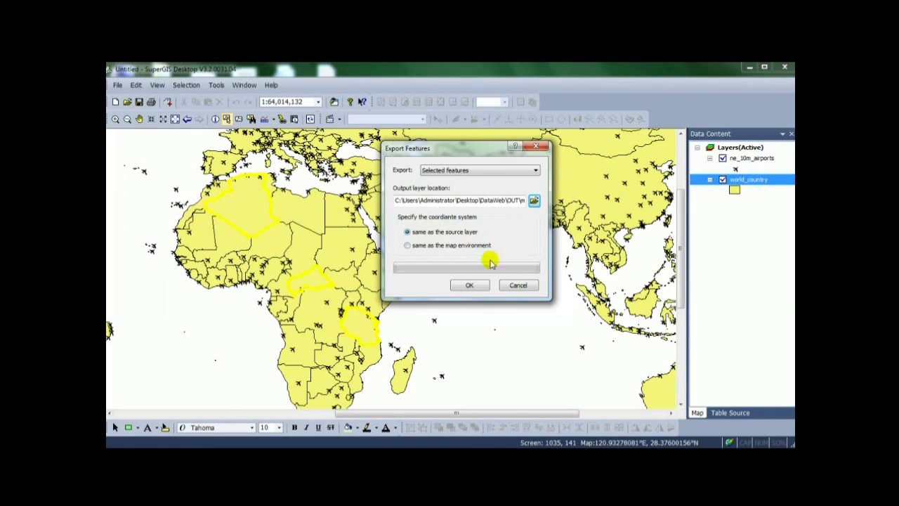
{"action": "left_click", "coordinate": [473, 286]}
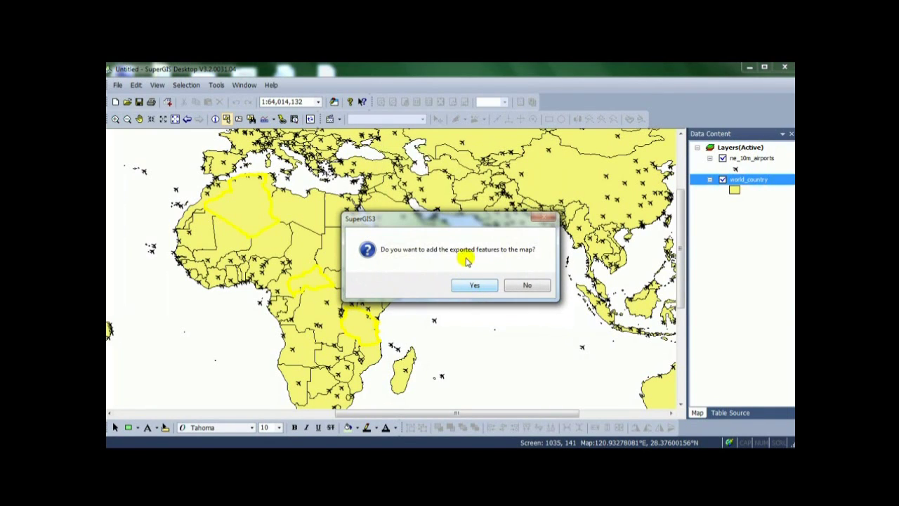
{"action": "left_click", "coordinate": [476, 285]}
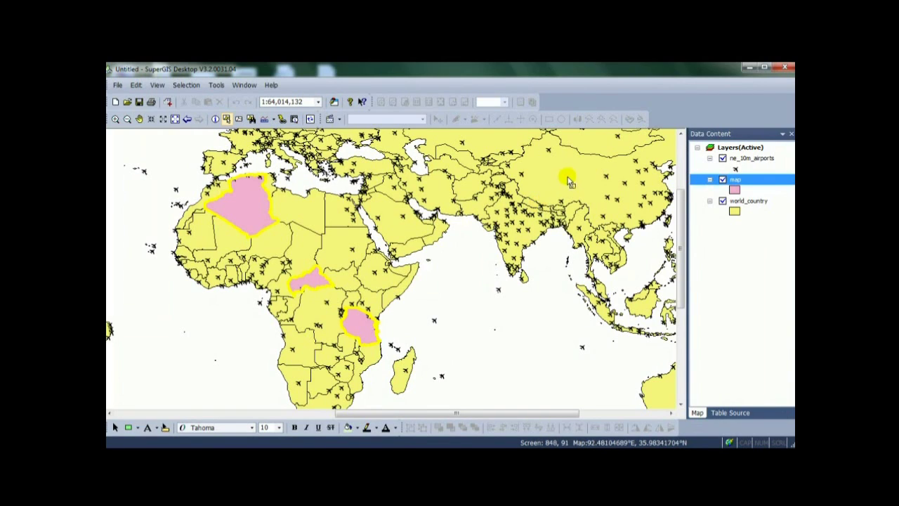
Export the pink map layer as a SuperGIS layer file named map_layer in the OUT folder.
{"action": "right_click", "coordinate": [700, 182]}
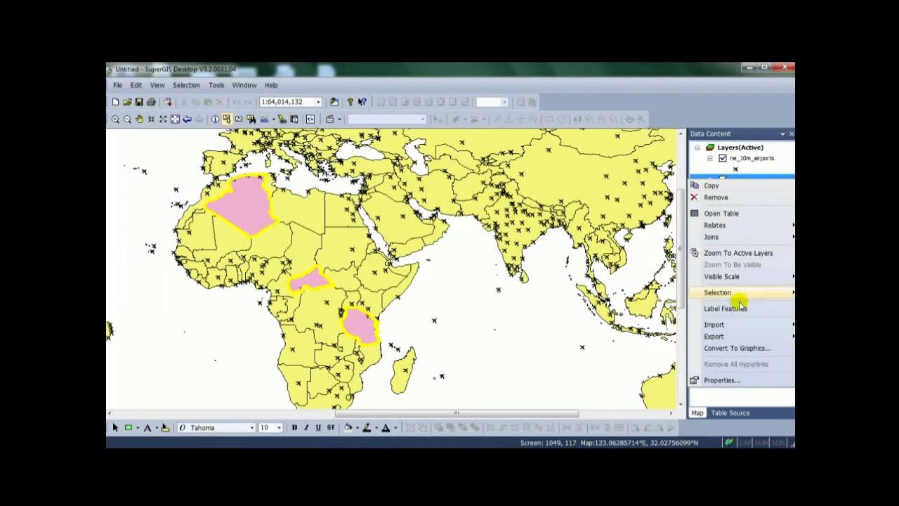
{"action": "mouse_move", "coordinate": [735, 337]}
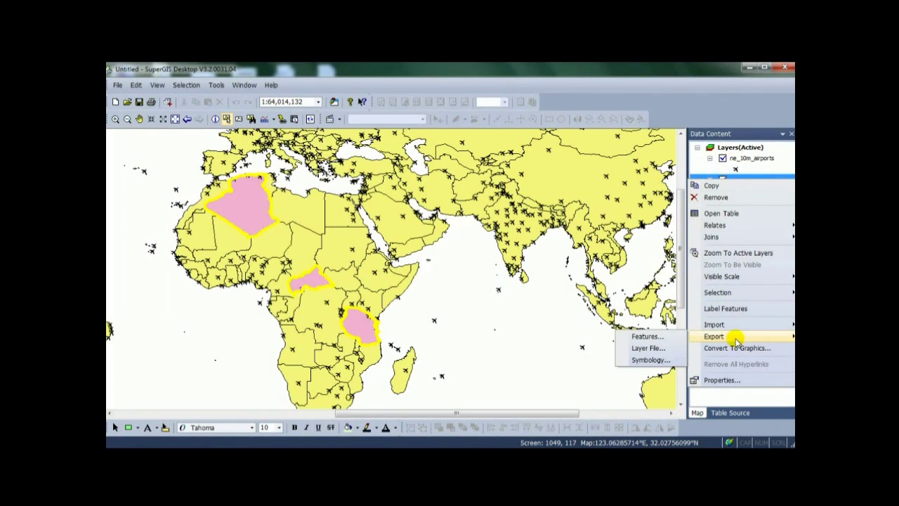
{"action": "left_click", "coordinate": [661, 348]}
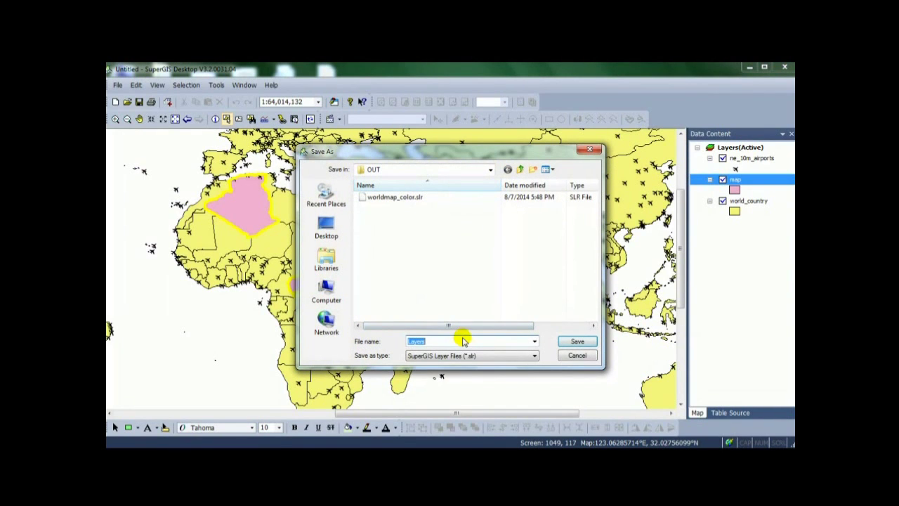
{"action": "type", "text": "map"}
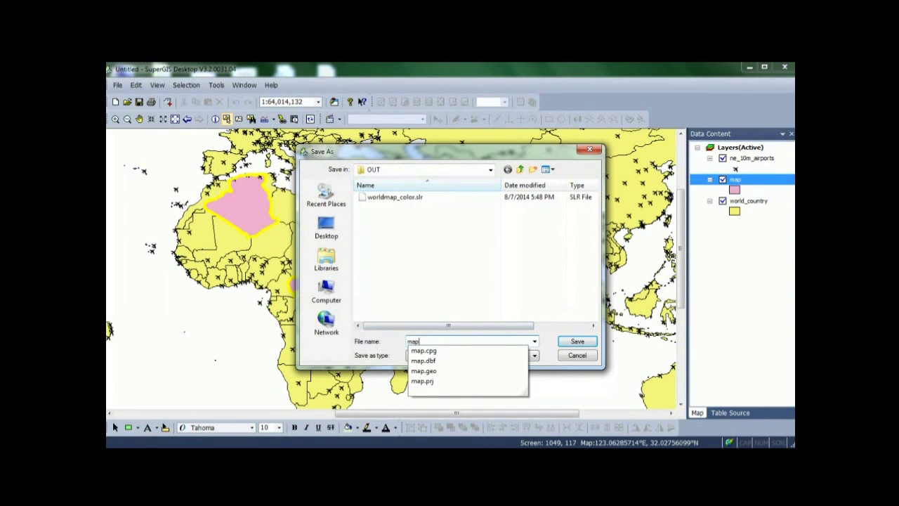
{"action": "left_click", "coordinate": [463, 339]}
{"action": "type", "text": "_layer"}
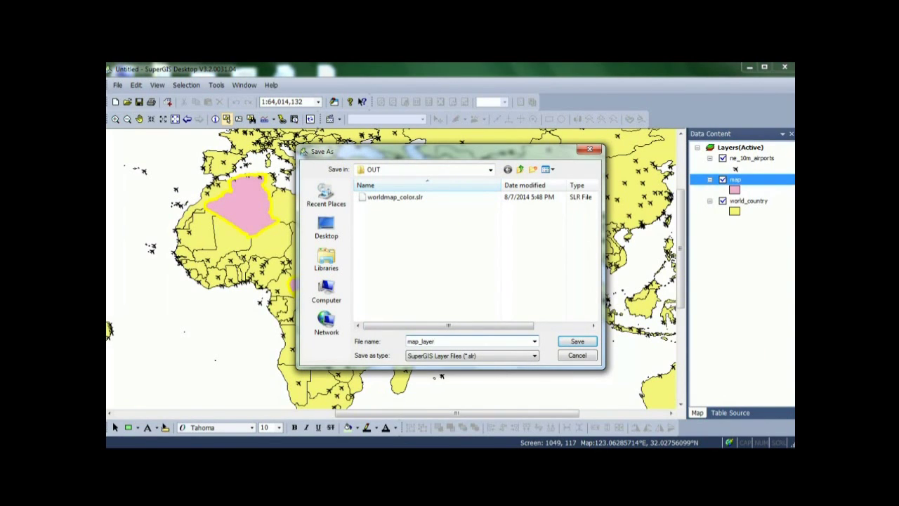
{"action": "left_click", "coordinate": [578, 342]}
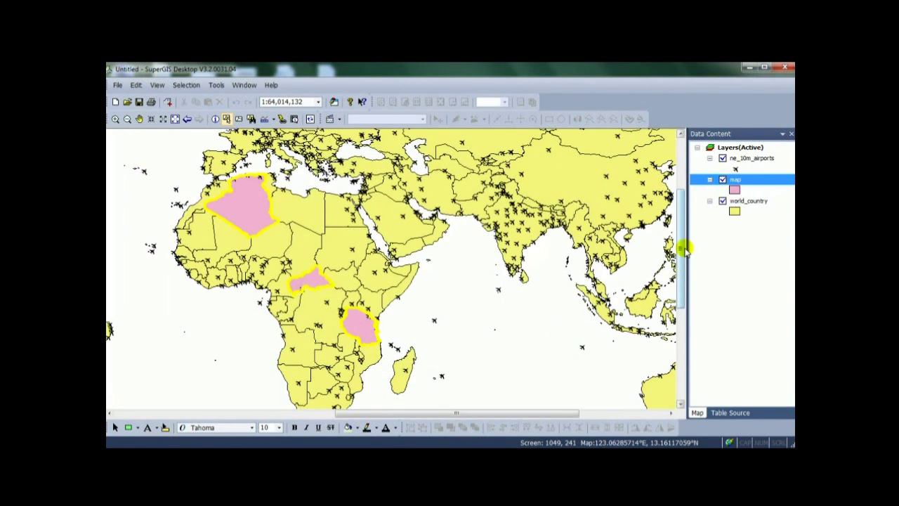
Import the layer file map_layer.slr from the OUT folder into the active Layers group.
{"action": "left_click", "coordinate": [739, 147]}
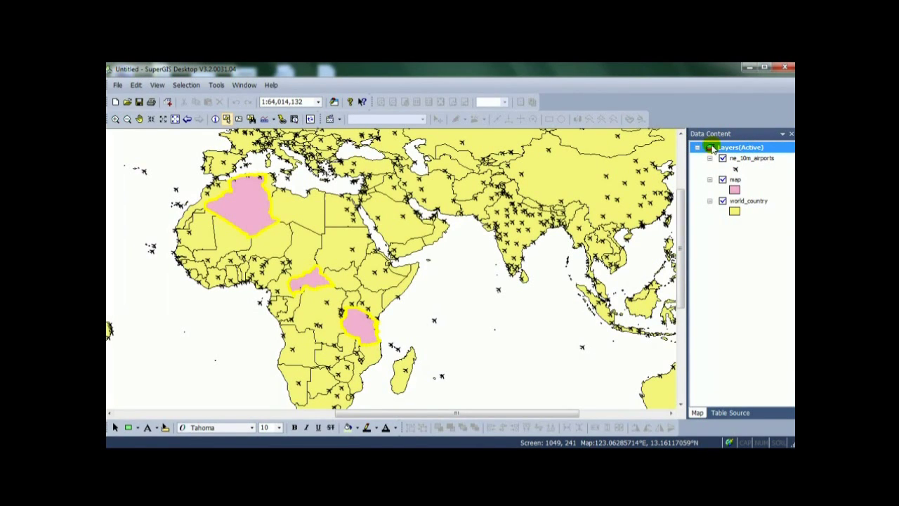
{"action": "right_click", "coordinate": [712, 148]}
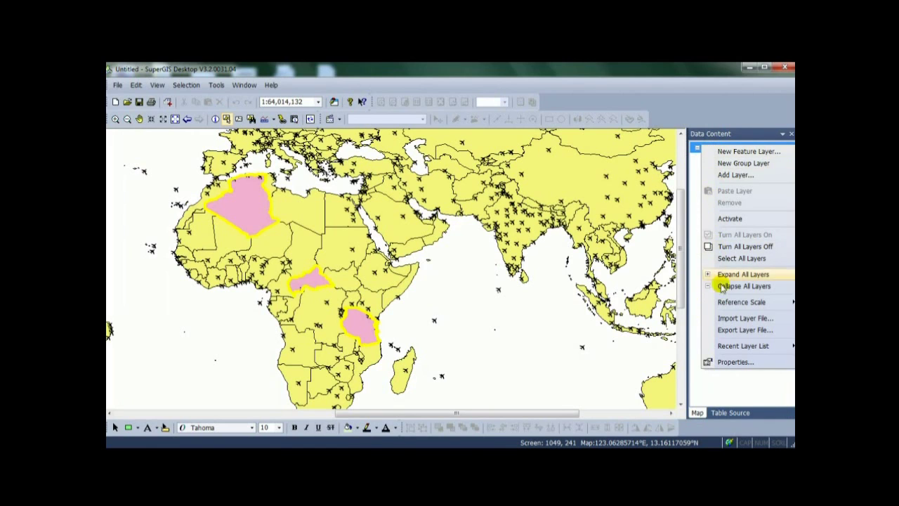
{"action": "left_click", "coordinate": [763, 320]}
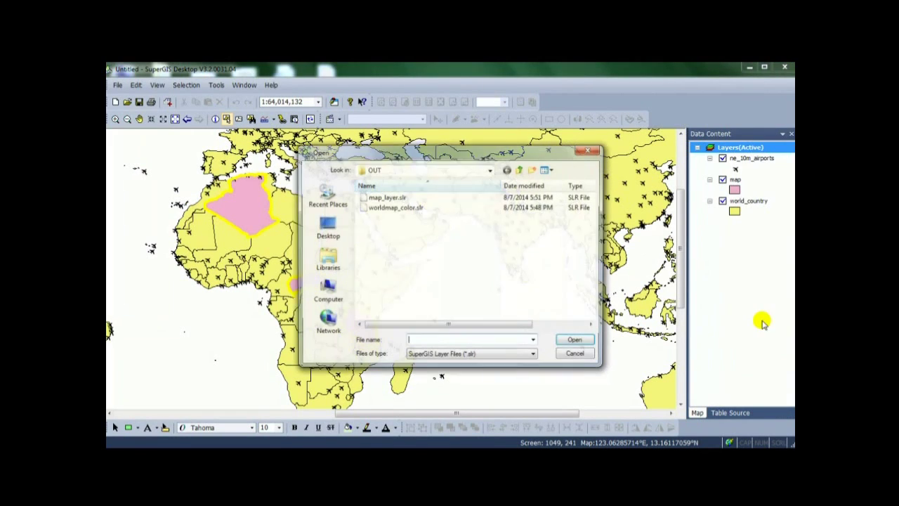
{"action": "left_click", "coordinate": [395, 198]}
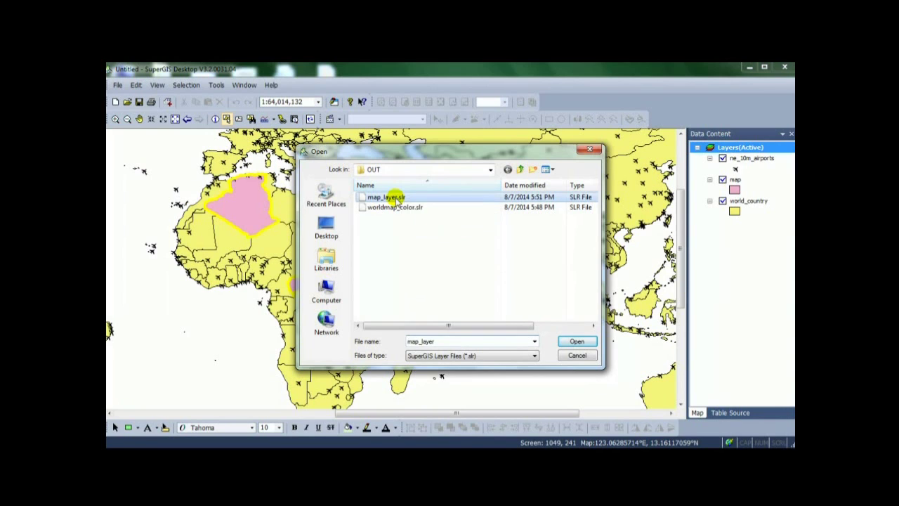
{"action": "left_click", "coordinate": [577, 342]}
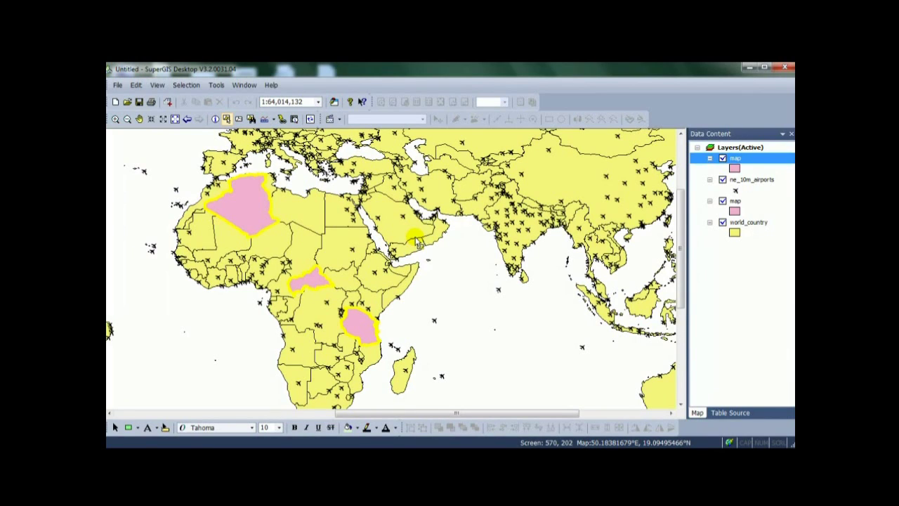
Export the symbology of the uppermost map layer to the OUT folder as a SuperGIS symbology file named mapsymbol.
{"action": "right_click", "coordinate": [701, 155]}
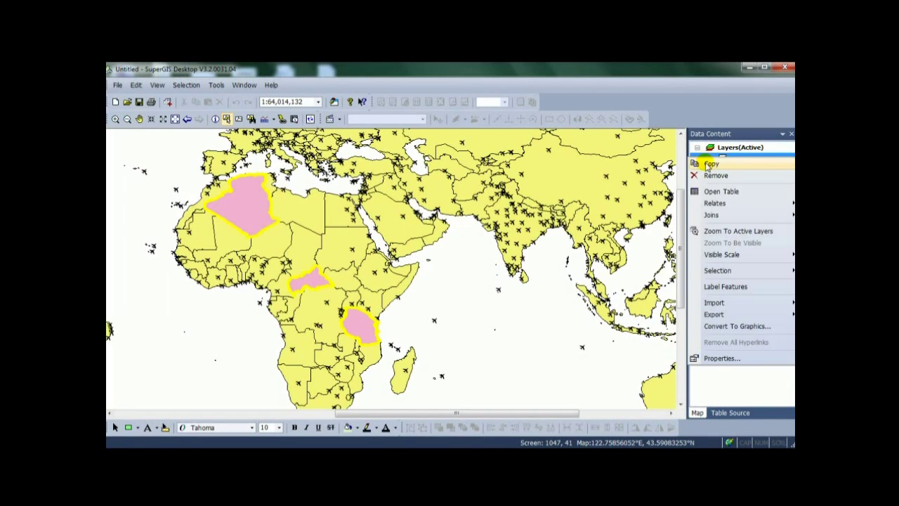
{"action": "mouse_move", "coordinate": [726, 318]}
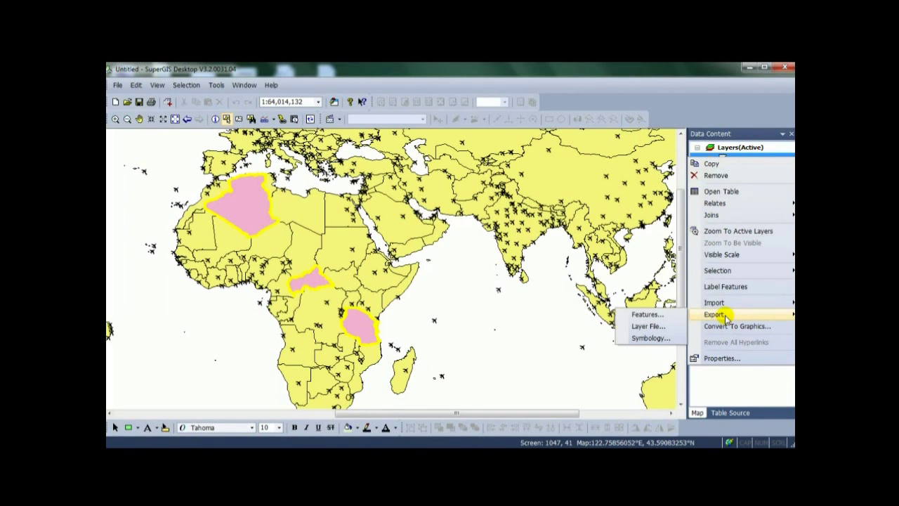
{"action": "left_click", "coordinate": [651, 338]}
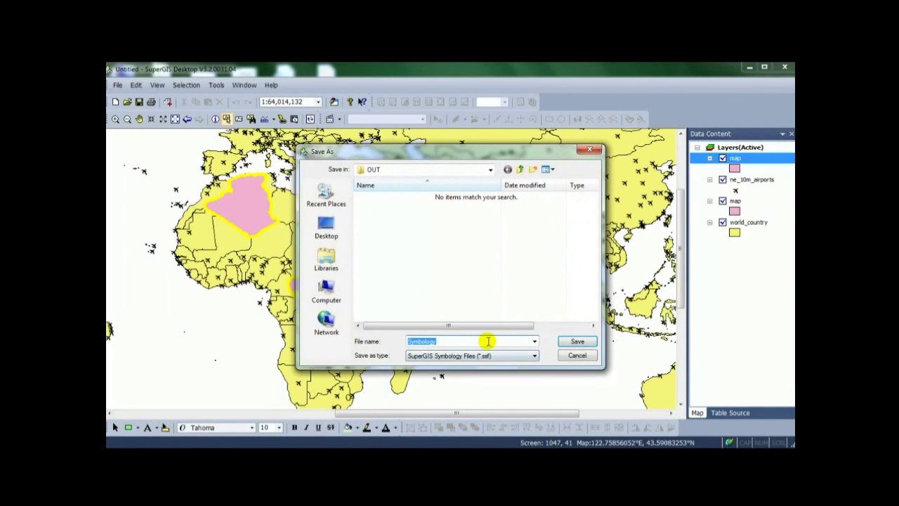
{"action": "left_click", "coordinate": [578, 359]}
{"action": "double_click", "coordinate": [482, 342]}
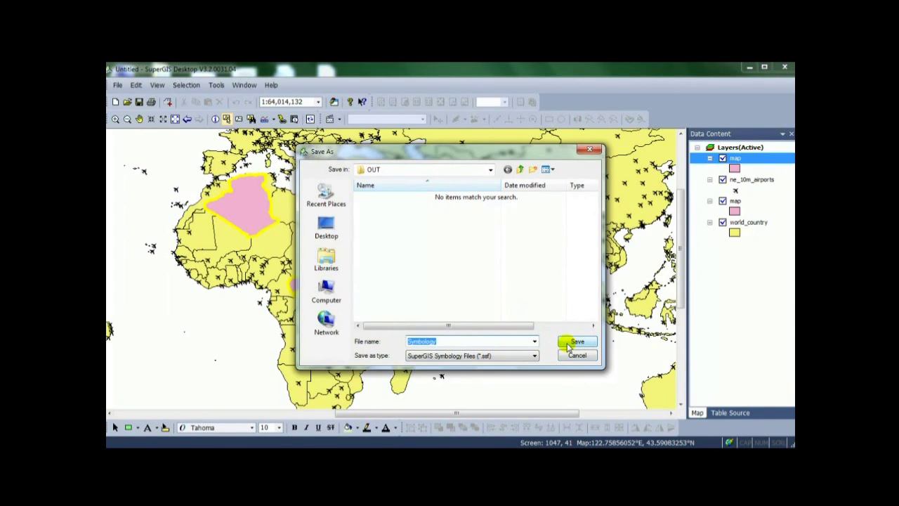
{"action": "type", "text": "map"}
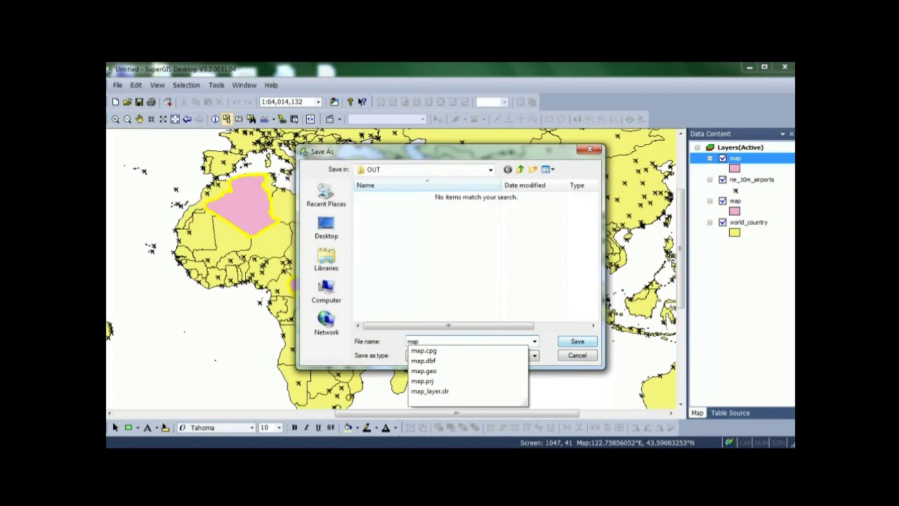
{"action": "type", "text": "_"}
{"action": "left_click", "coordinate": [569, 346]}
{"action": "key", "text": "BackSpace"}
{"action": "type", "text": "sy"}
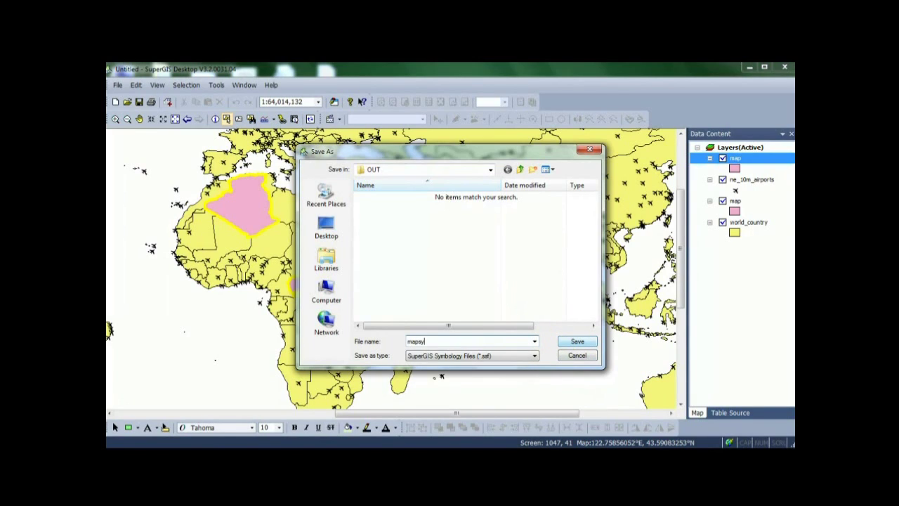
{"action": "type", "text": "mbol"}
{"action": "left_click", "coordinate": [577, 343]}
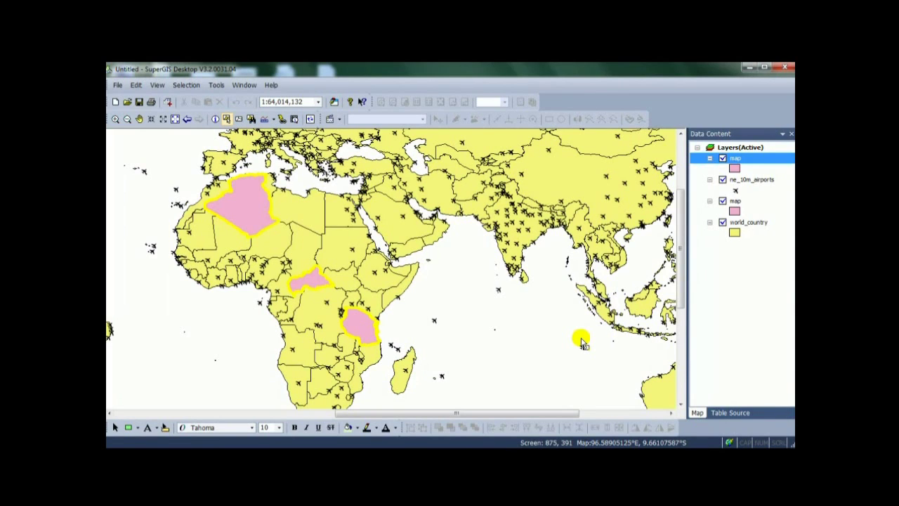
Open the ne_10m_airports attribute table and select the records with FID 5 through 20.
{"action": "left_click", "coordinate": [744, 181]}
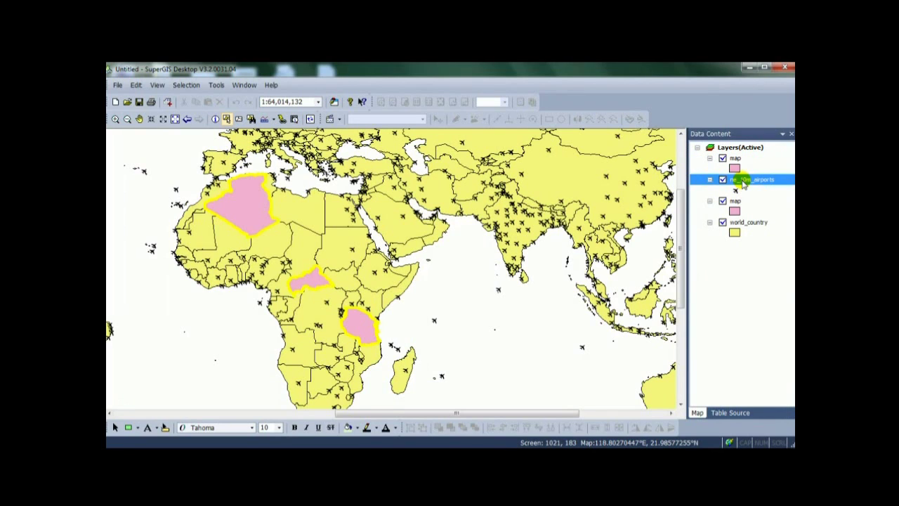
{"action": "right_click", "coordinate": [705, 180]}
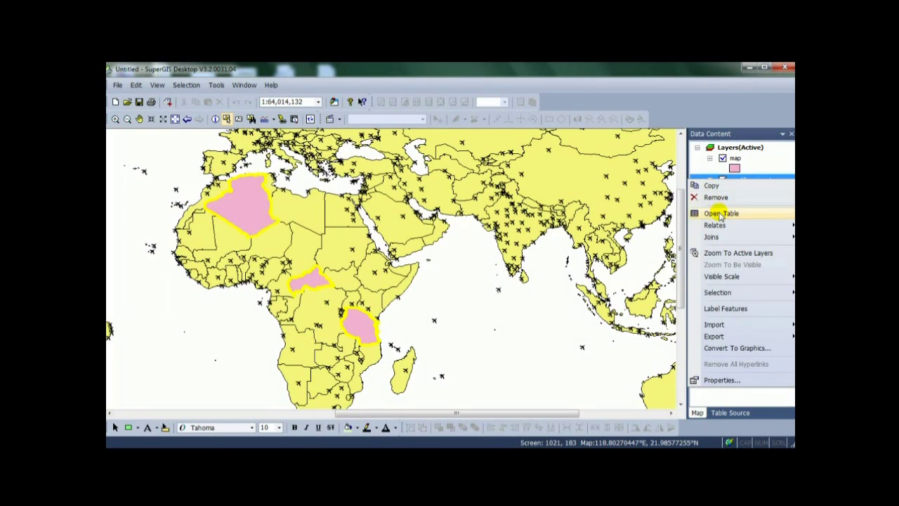
{"action": "left_click", "coordinate": [720, 214]}
{"action": "left_click_drag", "start_coordinate": [434, 287], "coordinate": [629, 369]}
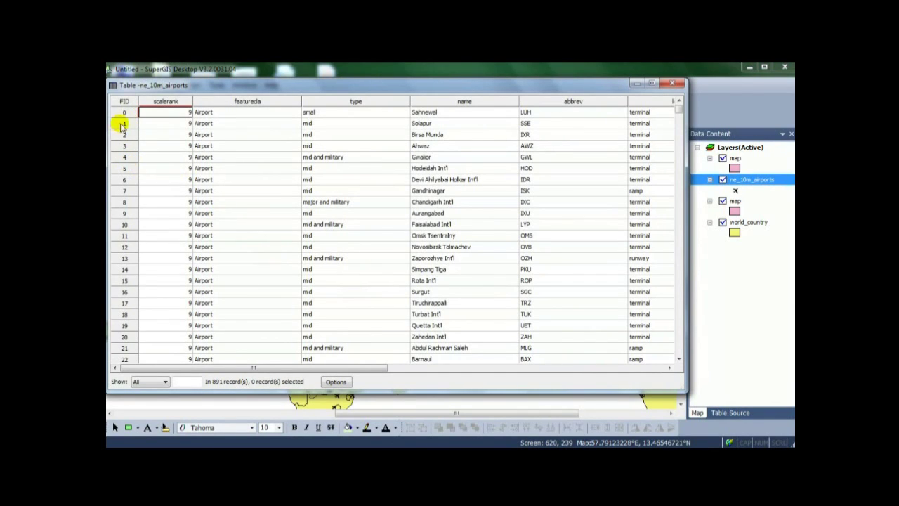
{"action": "left_click", "coordinate": [124, 168]}
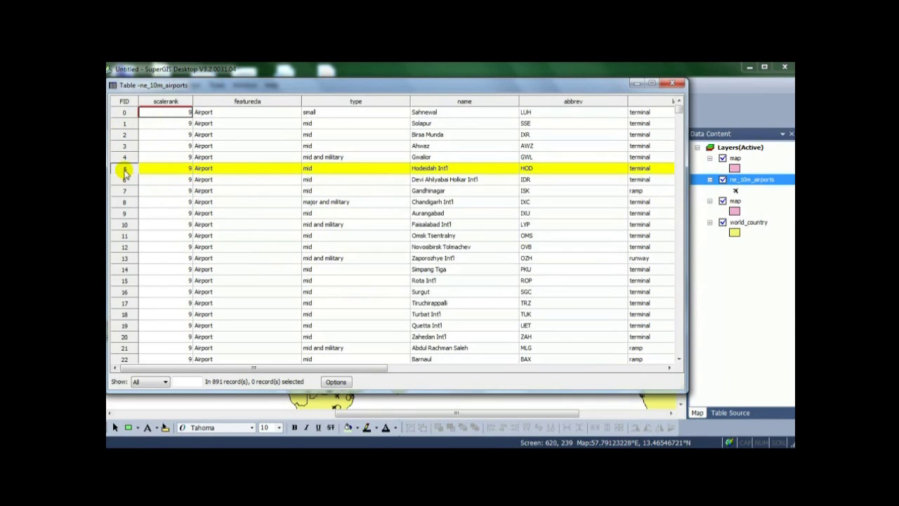
{"action": "left_click", "coordinate": [124, 224], "text": "shift"}
{"action": "left_click_drag", "start_coordinate": [132, 262], "coordinate": [126, 340]}
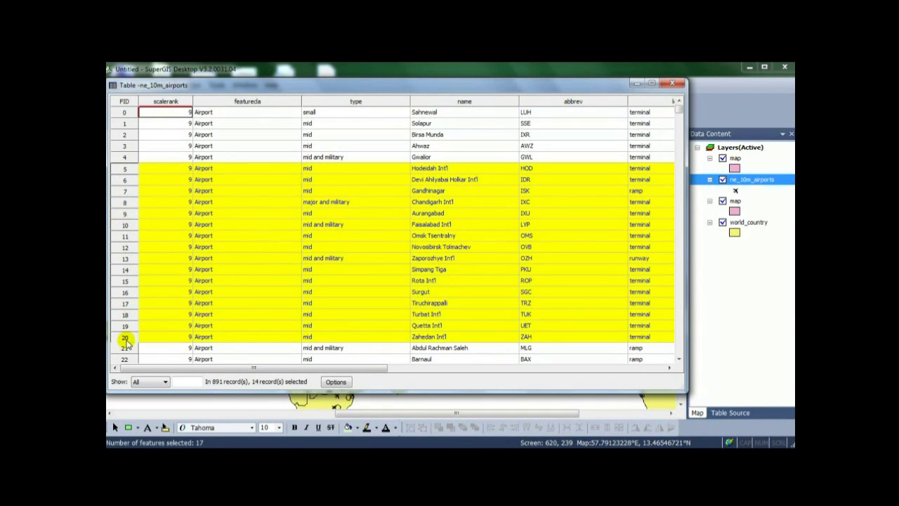
Set up a data export from the ne_10m_airports attribute table, limited to the selected features.
{"action": "left_click", "coordinate": [336, 383]}
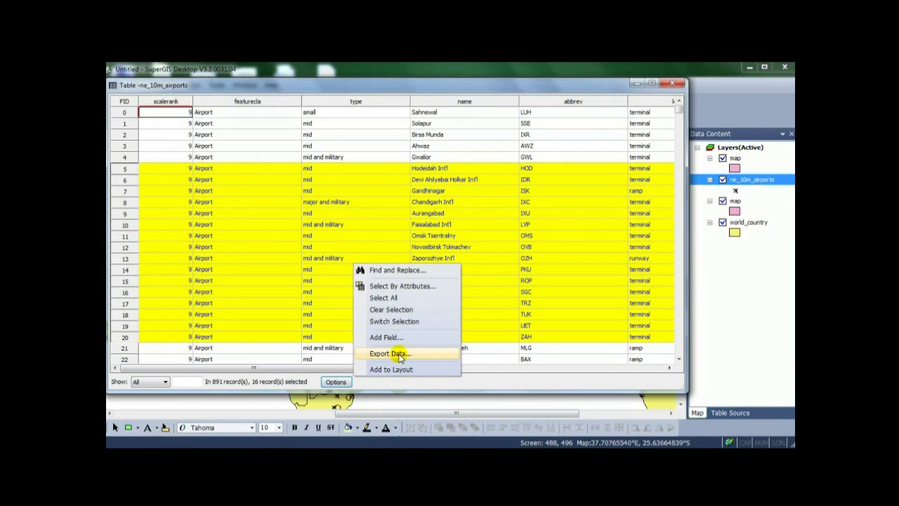
{"action": "left_click", "coordinate": [399, 356]}
{"action": "left_click_drag", "start_coordinate": [393, 177], "coordinate": [401, 134]}
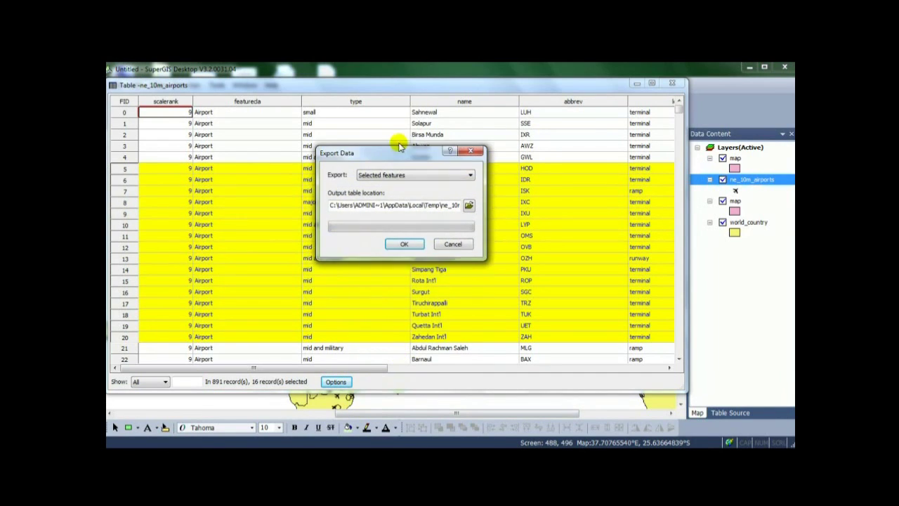
{"action": "left_click", "coordinate": [473, 164]}
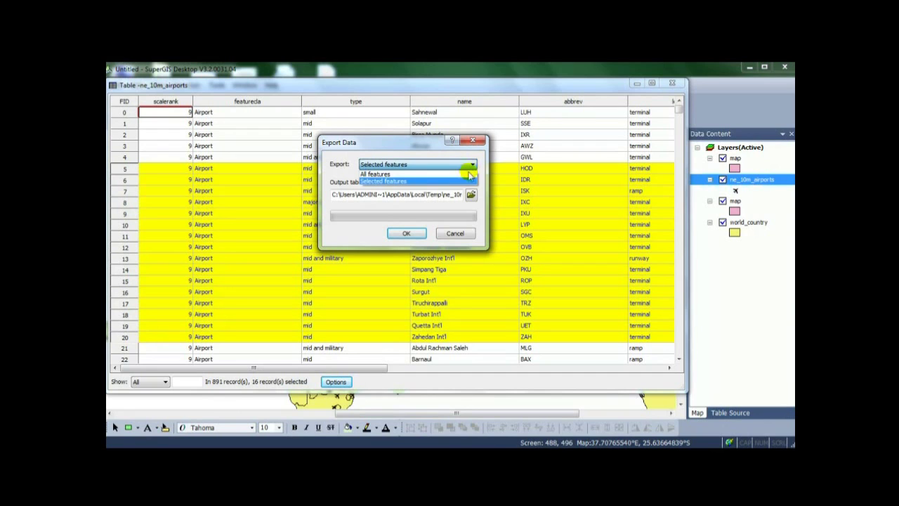
{"action": "left_click", "coordinate": [465, 182]}
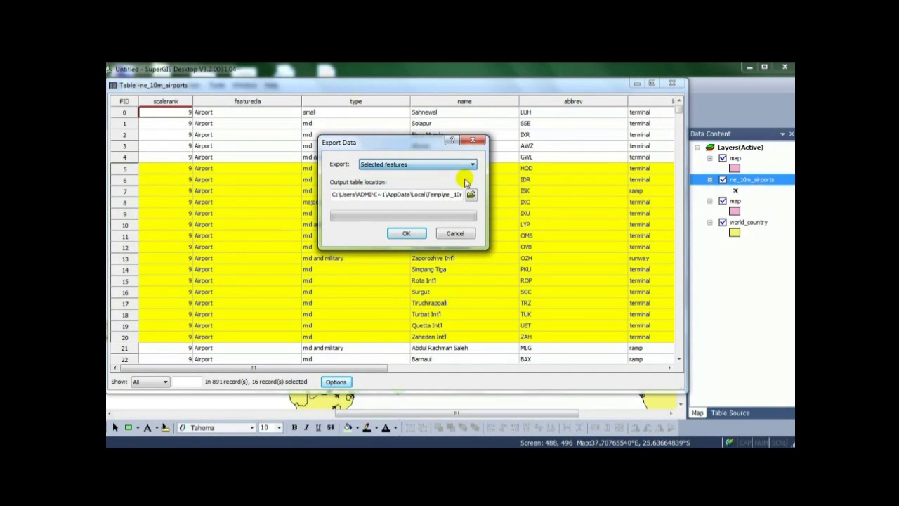
Export the records to the OUT folder as a text file named airportTable and add the table to the map.
{"action": "left_click", "coordinate": [471, 194]}
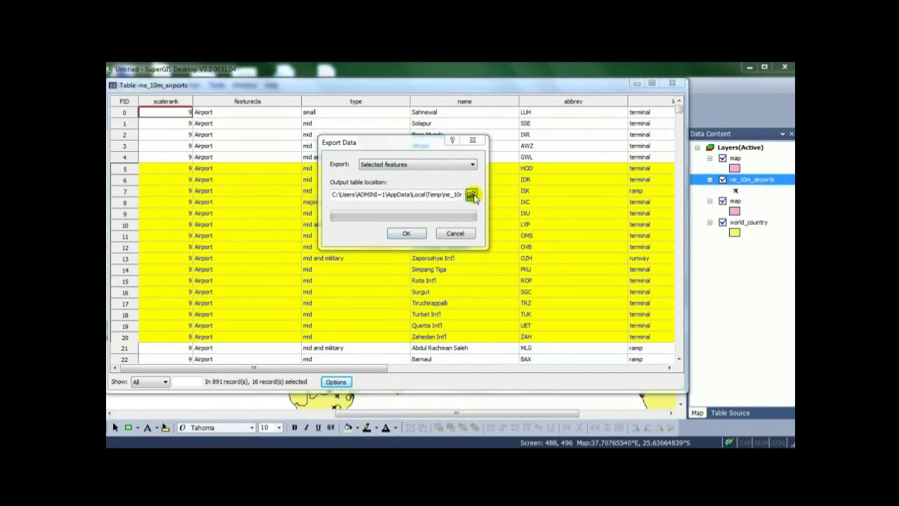
{"action": "left_click", "coordinate": [438, 276]}
{"action": "key", "text": "BackSpace"}
{"action": "key", "text": "BackSpace"}
{"action": "key", "text": "BackSpace"}
{"action": "key", "text": "BackSpace"}
{"action": "key", "text": "BackSpace"}
{"action": "key", "text": "BackSpace"}
{"action": "key", "text": "BackSpace"}
{"action": "key", "text": "BackSpace"}
{"action": "key", "text": "BackSpace"}
{"action": "key", "text": "BackSpace"}
{"action": "key", "text": "BackSpace"}
{"action": "key", "text": "BackSpace"}
{"action": "key", "text": "BackSpace"}
{"action": "key", "text": "BackSpace"}
{"action": "key", "text": "BackSpace"}
{"action": "key", "text": "BackSpace"}
{"action": "key", "text": "BackSpace"}
{"action": "key", "text": "BackSpace"}
{"action": "key", "text": "BackSpace"}
{"action": "key", "text": "BackSpace"}
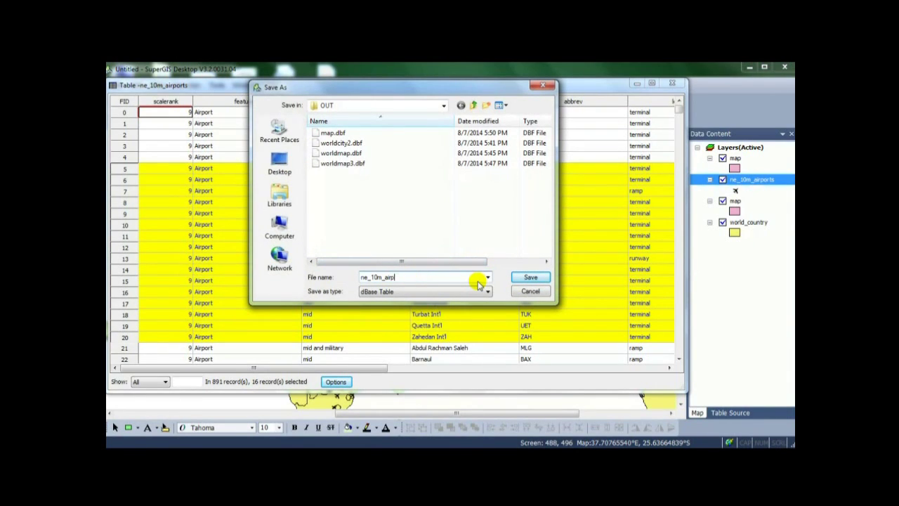
{"action": "type", "text": "airportTable"}
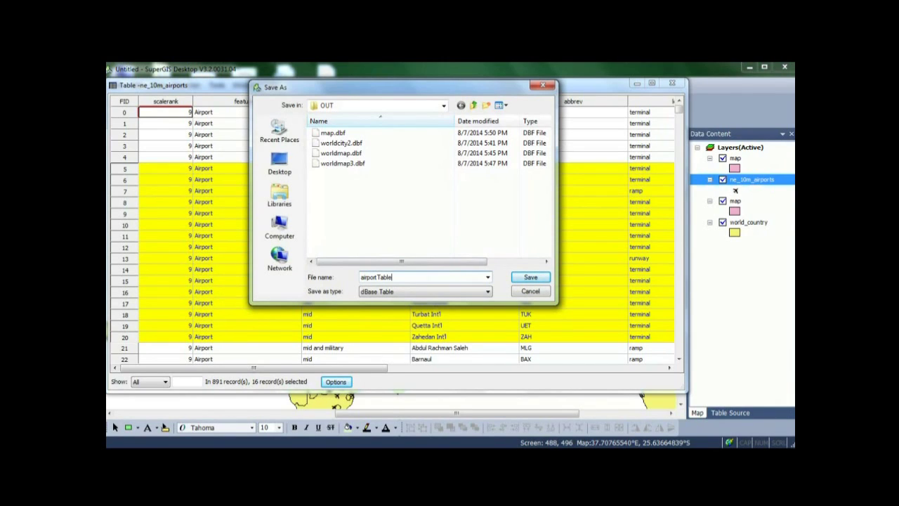
{"action": "left_click", "coordinate": [464, 293]}
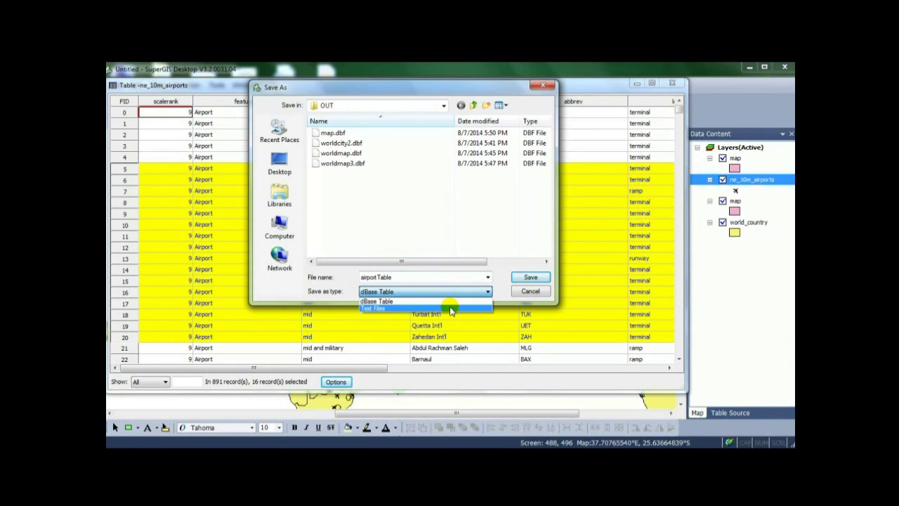
{"action": "left_click", "coordinate": [450, 308]}
{"action": "left_click", "coordinate": [531, 278]}
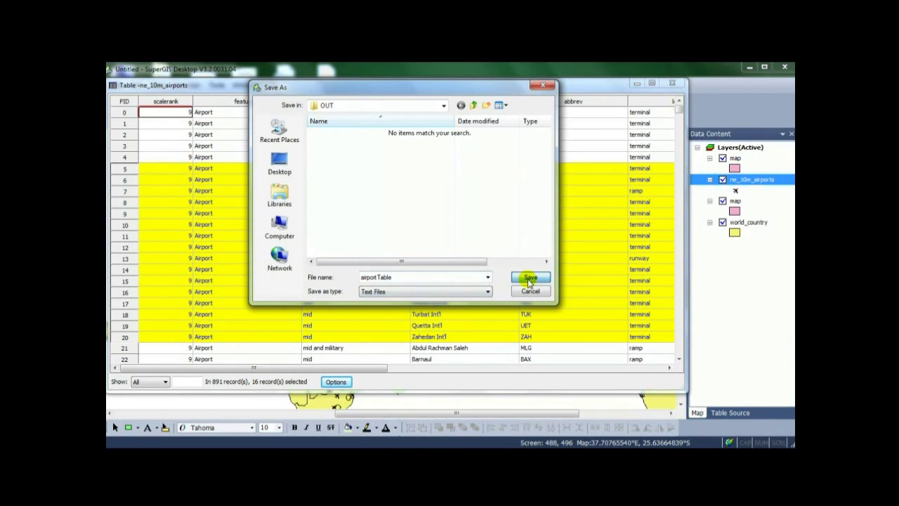
{"action": "left_click", "coordinate": [406, 233]}
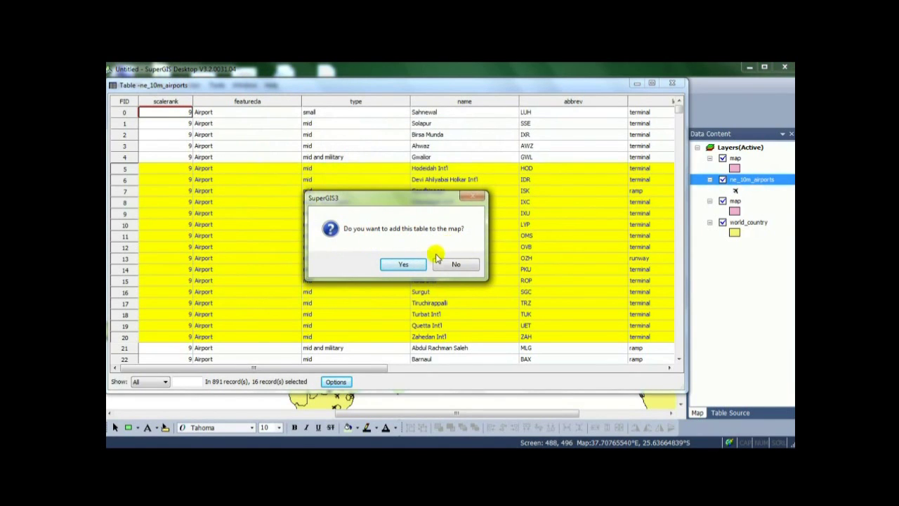
{"action": "left_click", "coordinate": [405, 266]}
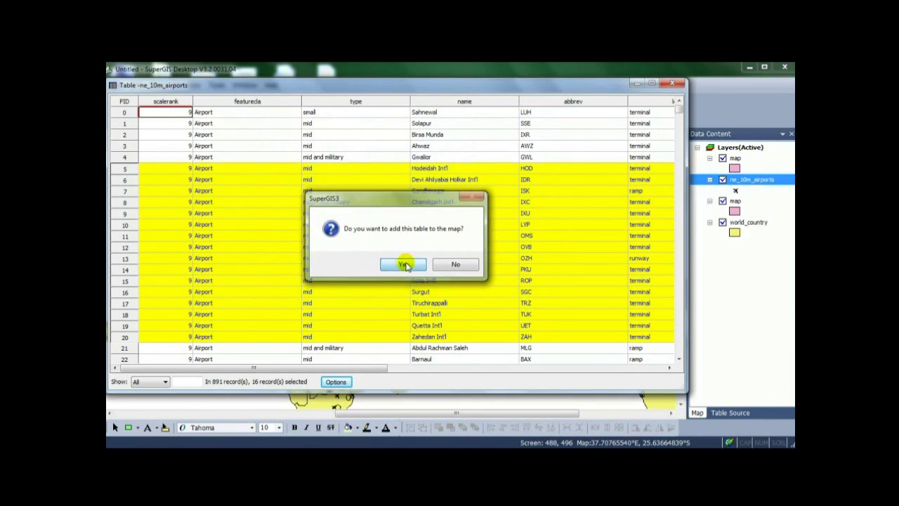
Open airportTable.txt from the table sources, compare its records with the airports table, and close it.
{"action": "left_click", "coordinate": [728, 413]}
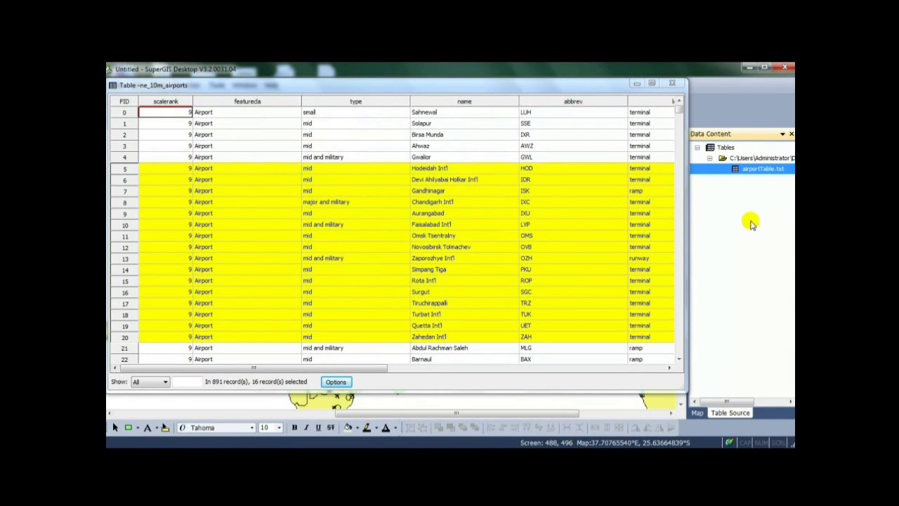
{"action": "right_click", "coordinate": [759, 176]}
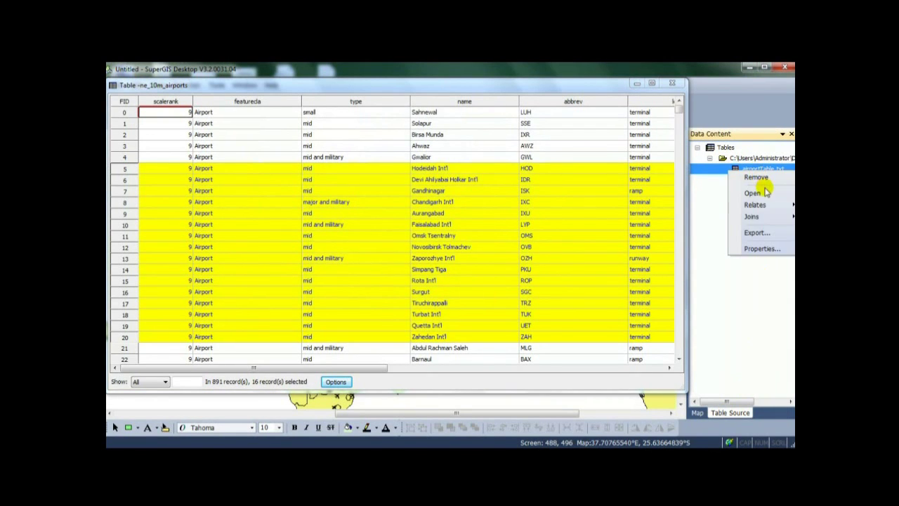
{"action": "left_click", "coordinate": [759, 189]}
{"action": "left_click_drag", "start_coordinate": [347, 85], "coordinate": [607, 219]}
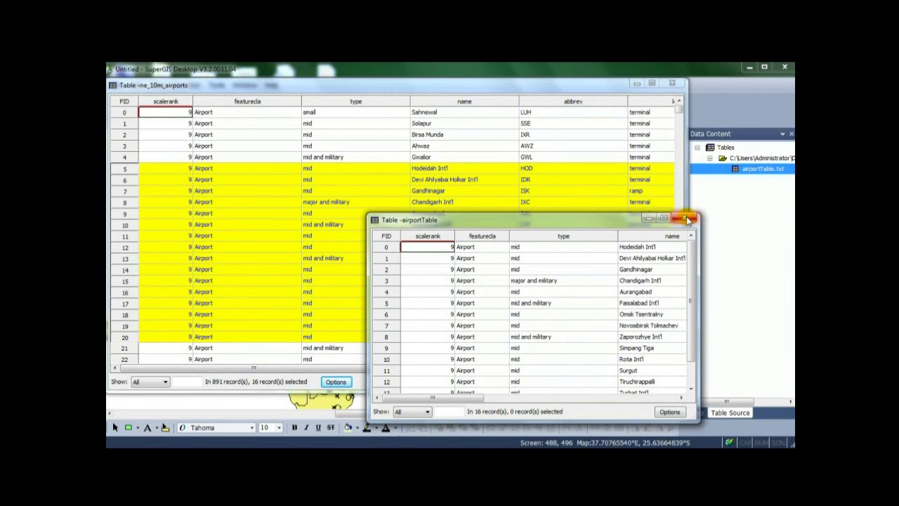
{"action": "left_click", "coordinate": [686, 219]}
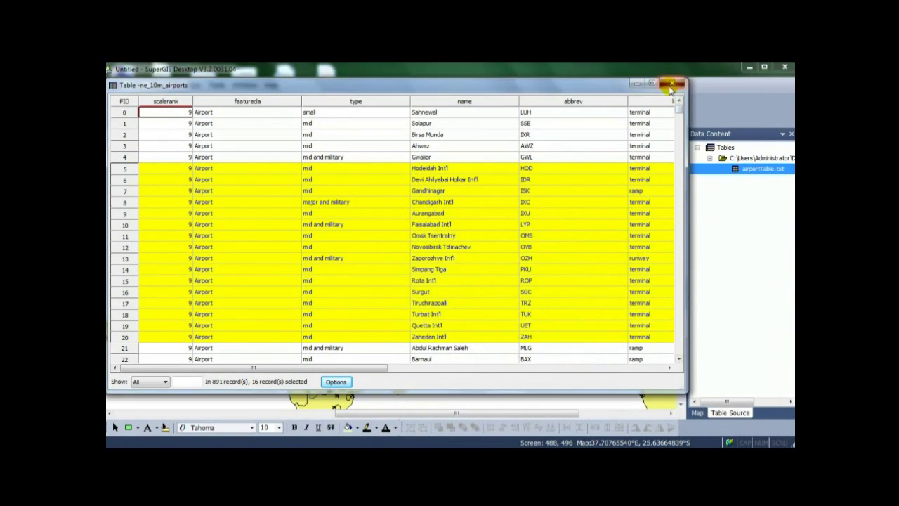
Close the airports attribute table and start a new empty project without saving the current one.
{"action": "left_click", "coordinate": [673, 85]}
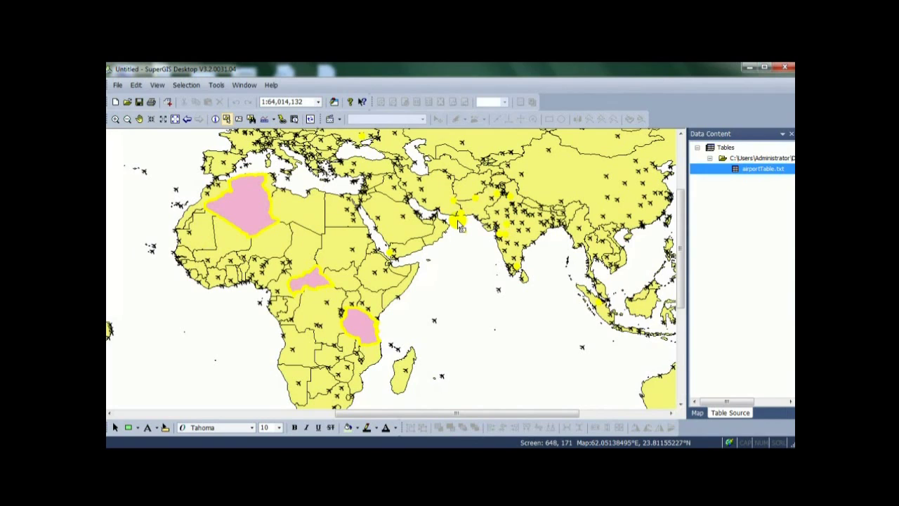
{"action": "left_click", "coordinate": [696, 411]}
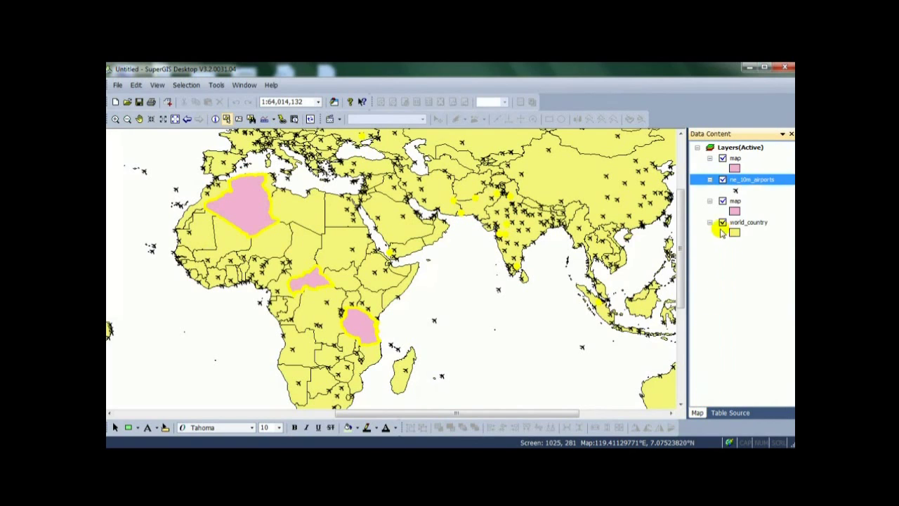
{"action": "left_click", "coordinate": [732, 160]}
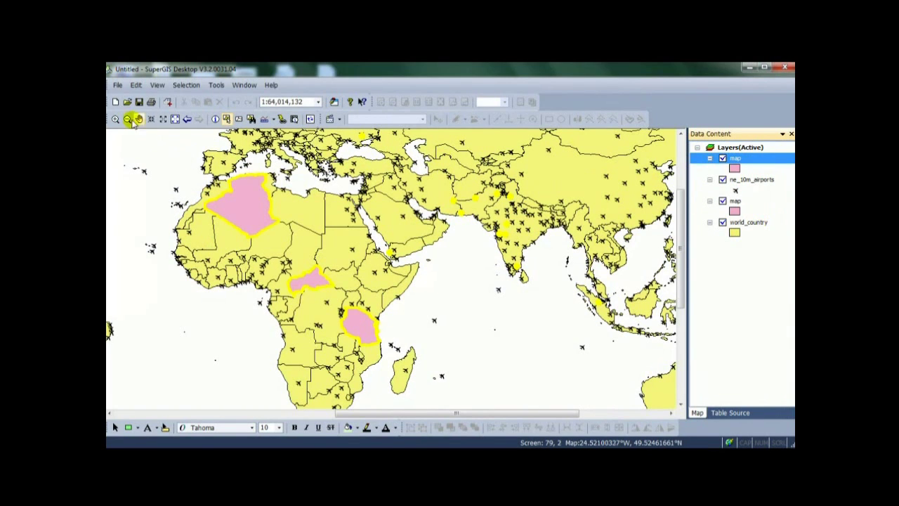
{"action": "left_click", "coordinate": [115, 102]}
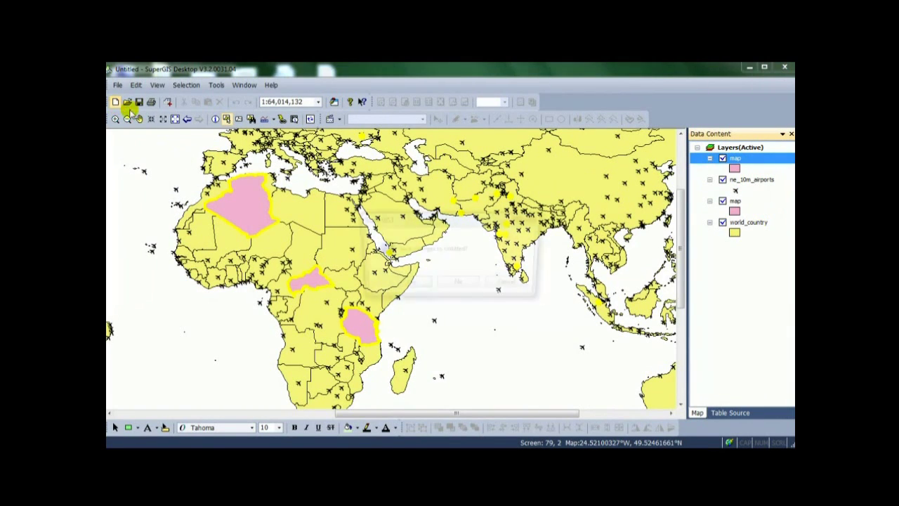
{"action": "left_click", "coordinate": [460, 285]}
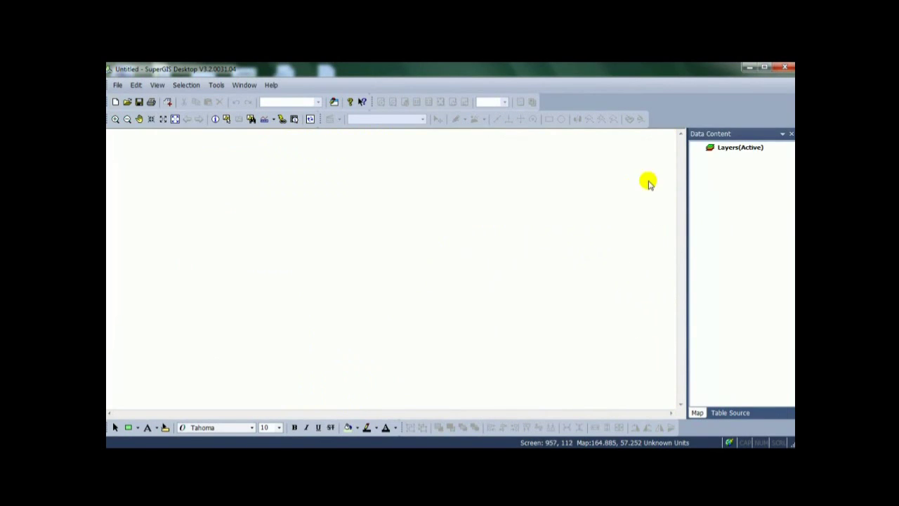
Add the raster SG_satelliteImg.sgr from the DataWeb folder to the active Layers group.
{"action": "left_click", "coordinate": [722, 150]}
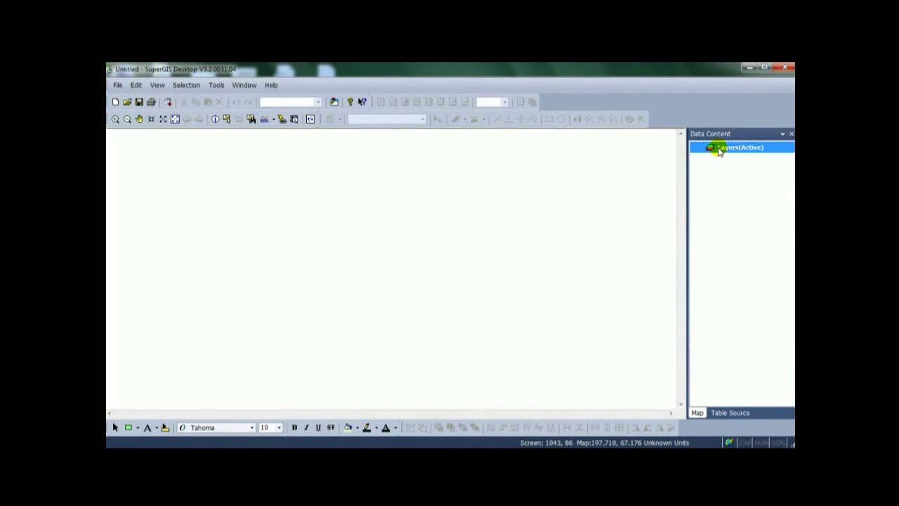
{"action": "right_click", "coordinate": [720, 151]}
{"action": "left_click", "coordinate": [735, 177]}
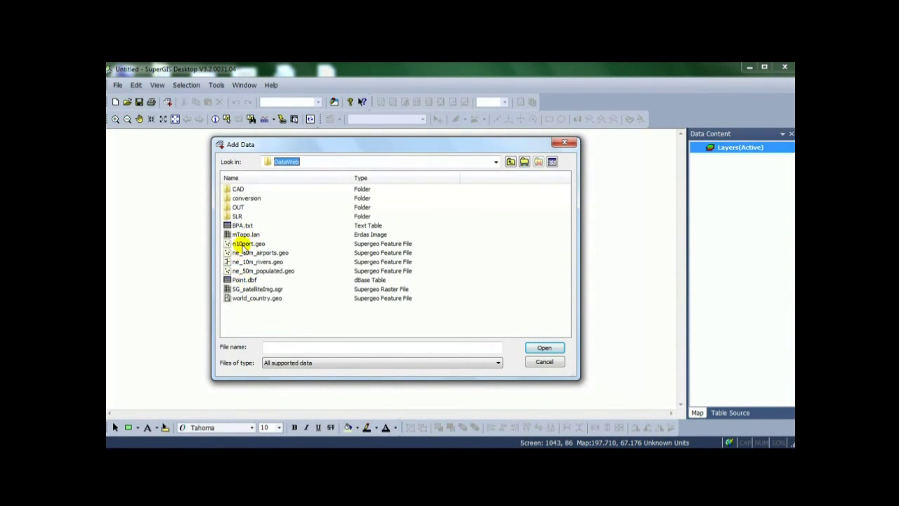
{"action": "left_click", "coordinate": [253, 289]}
{"action": "left_click", "coordinate": [541, 347]}
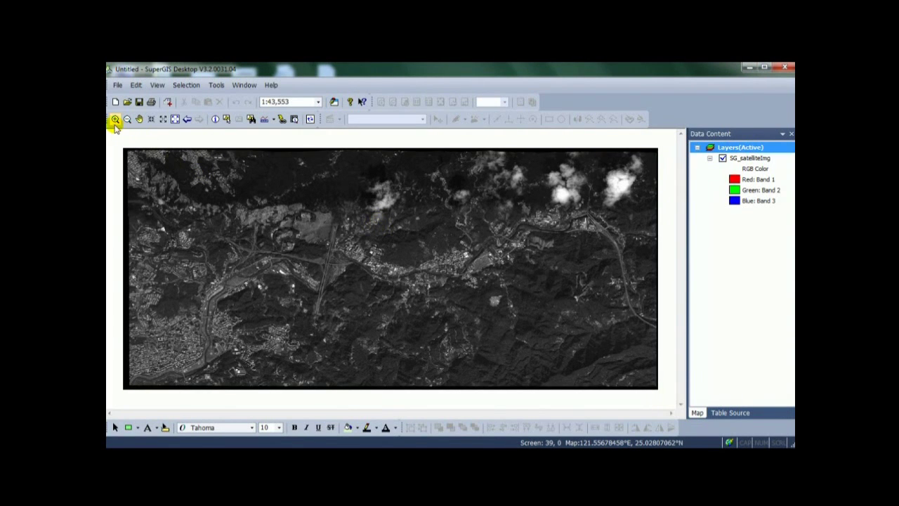
Zoom in on the highway interchange and the adjoining riverside town in the satellite image, to a scale of about 1:8,146.
{"action": "left_click", "coordinate": [114, 120]}
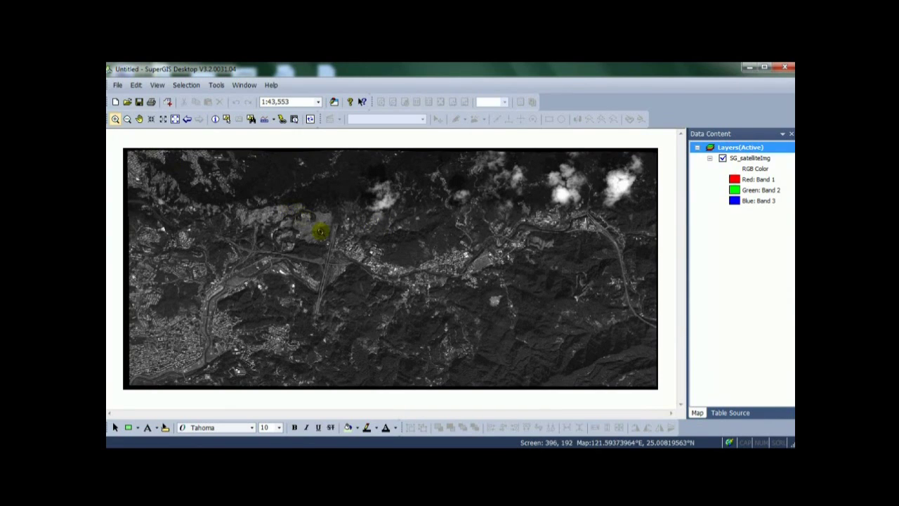
{"action": "left_click_drag", "start_coordinate": [422, 249], "coordinate": [552, 313]}
{"action": "left_click", "coordinate": [301, 237]}
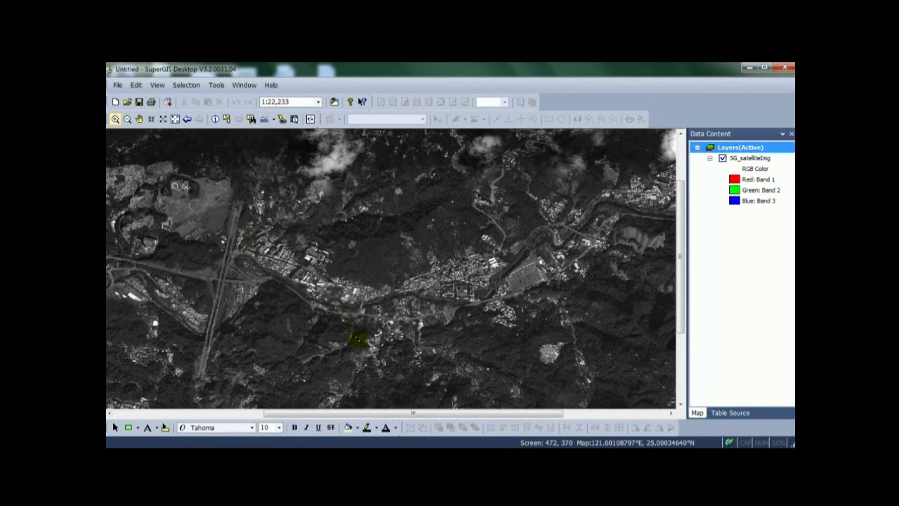
{"action": "left_click", "coordinate": [348, 340]}
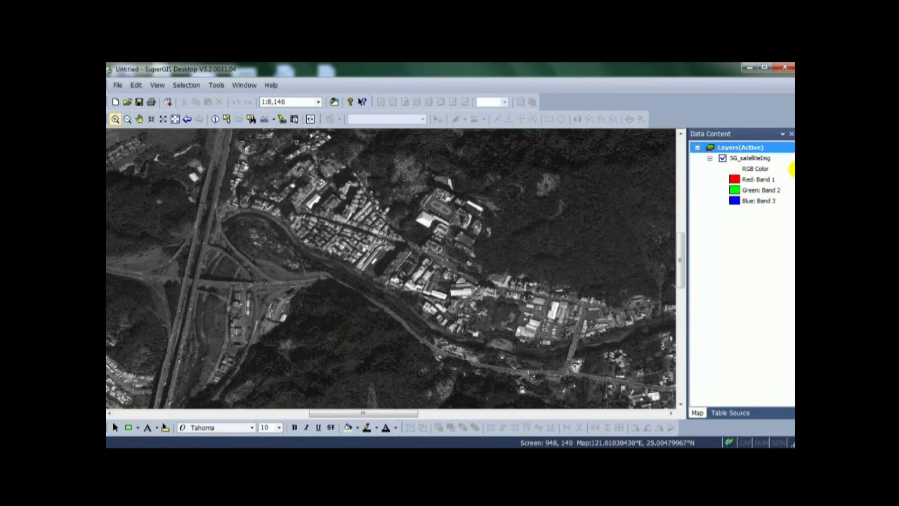
Set up a raster export of the SG_satelliteImg layer with the extent set to View.
{"action": "left_click", "coordinate": [748, 160]}
{"action": "right_click", "coordinate": [748, 161]}
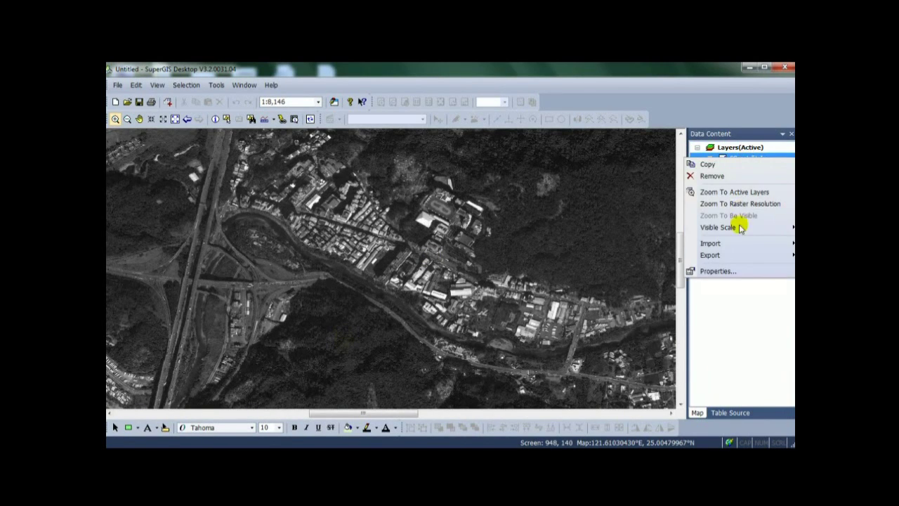
{"action": "mouse_move", "coordinate": [739, 258]}
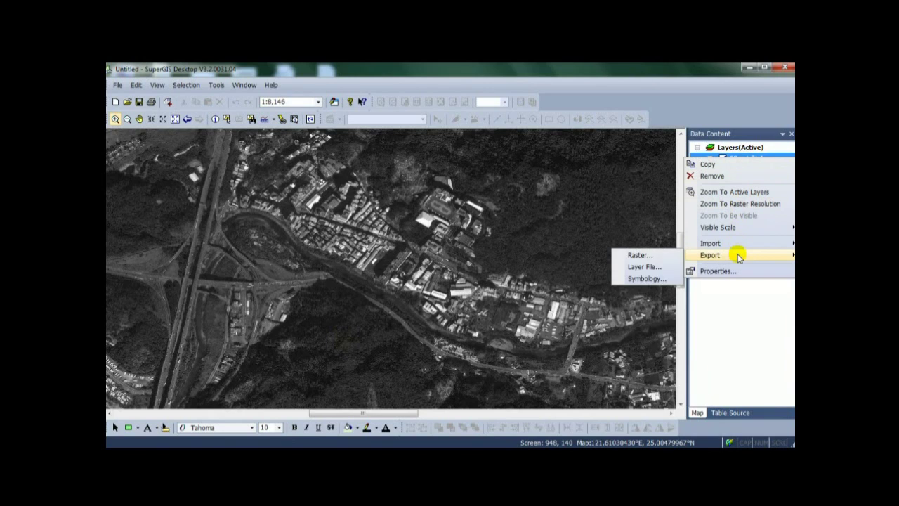
{"action": "left_click", "coordinate": [653, 256]}
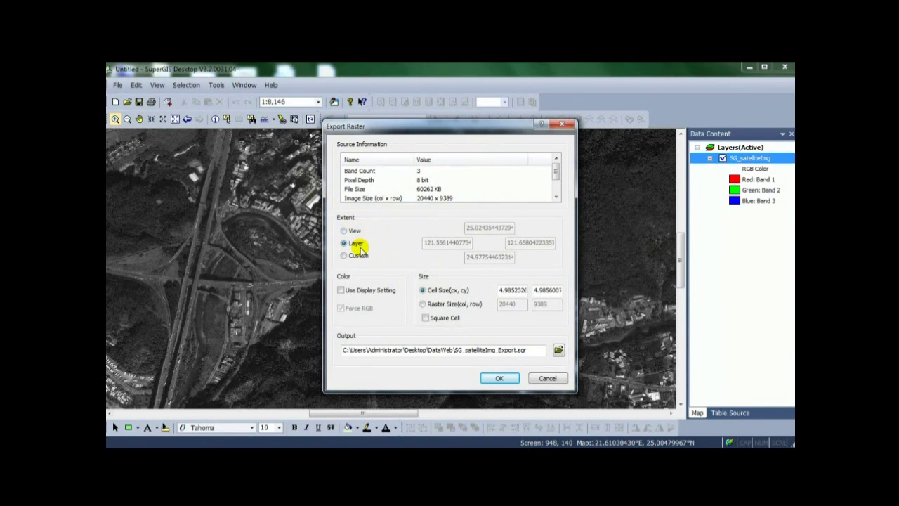
{"action": "left_click", "coordinate": [352, 233]}
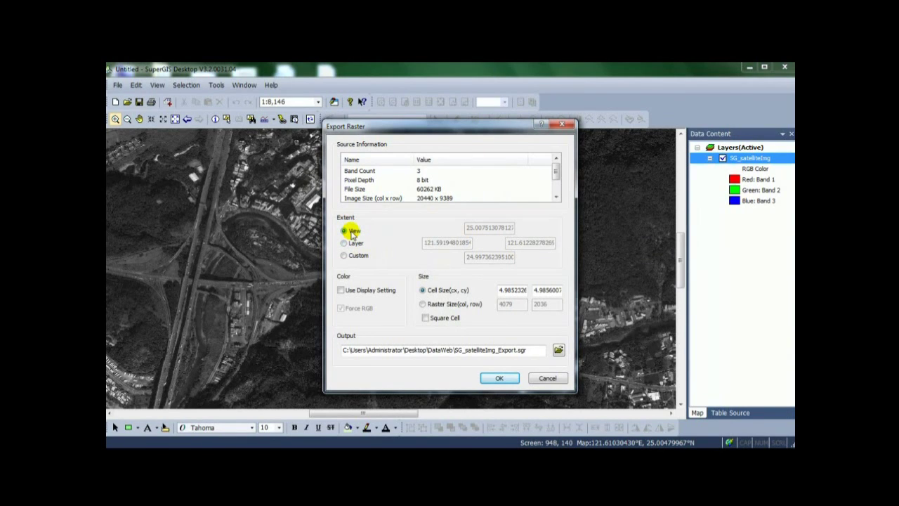
Set the output to SG_satelliteImg_Export.sgr in the OUT folder as Supergeo Raster and run the raster export.
{"action": "left_click", "coordinate": [557, 348]}
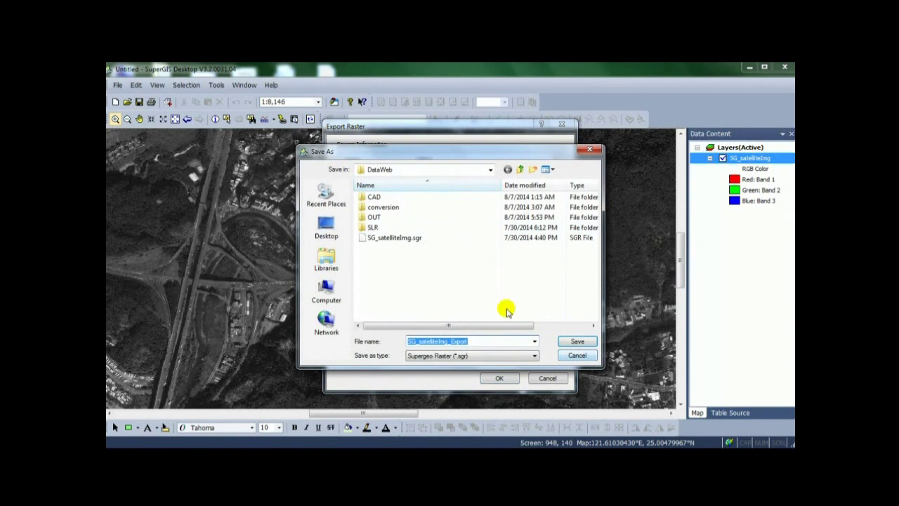
{"action": "double_click", "coordinate": [374, 217]}
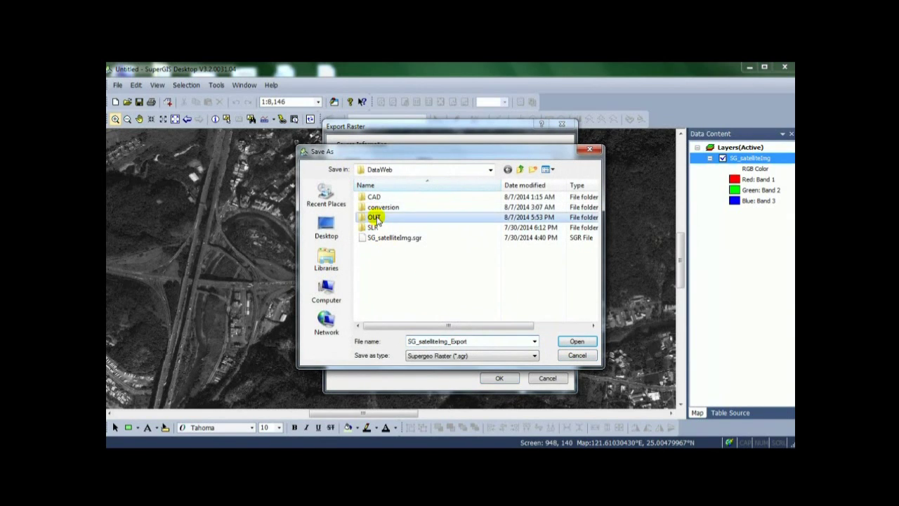
{"action": "double_click", "coordinate": [464, 341]}
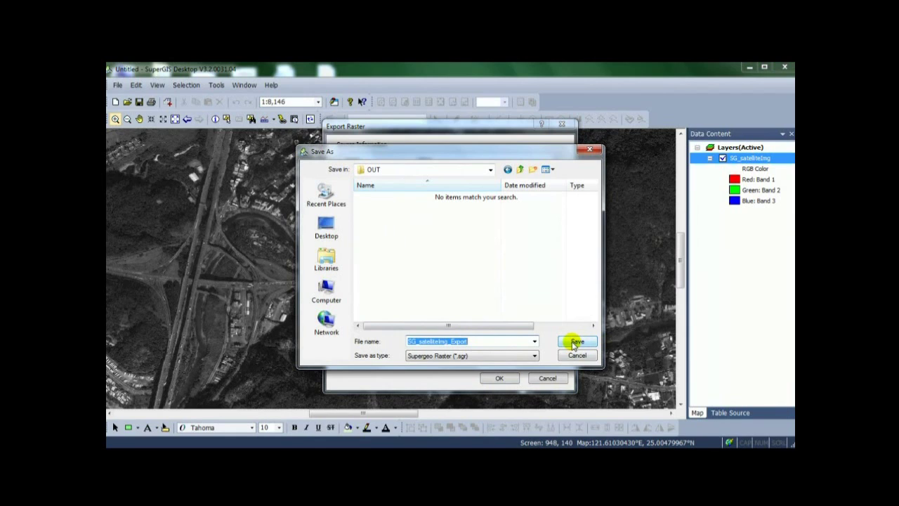
{"action": "left_click", "coordinate": [575, 342]}
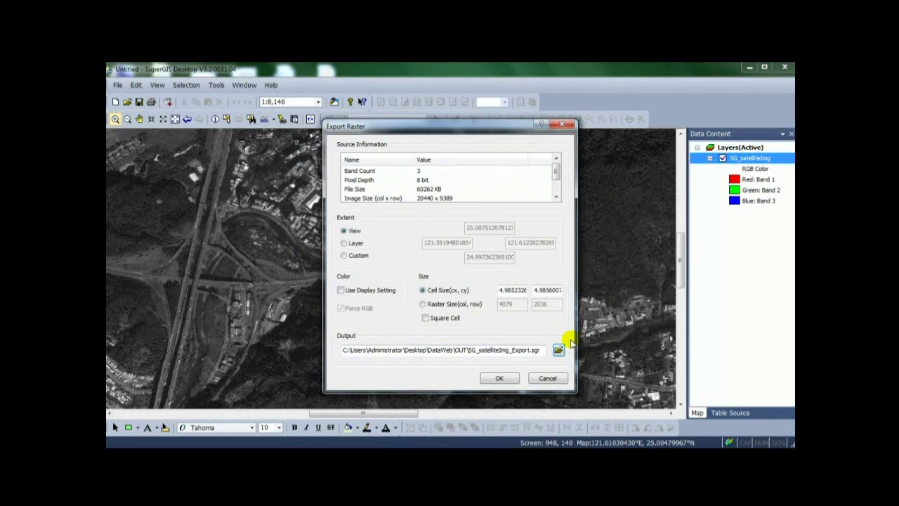
{"action": "left_click", "coordinate": [500, 378]}
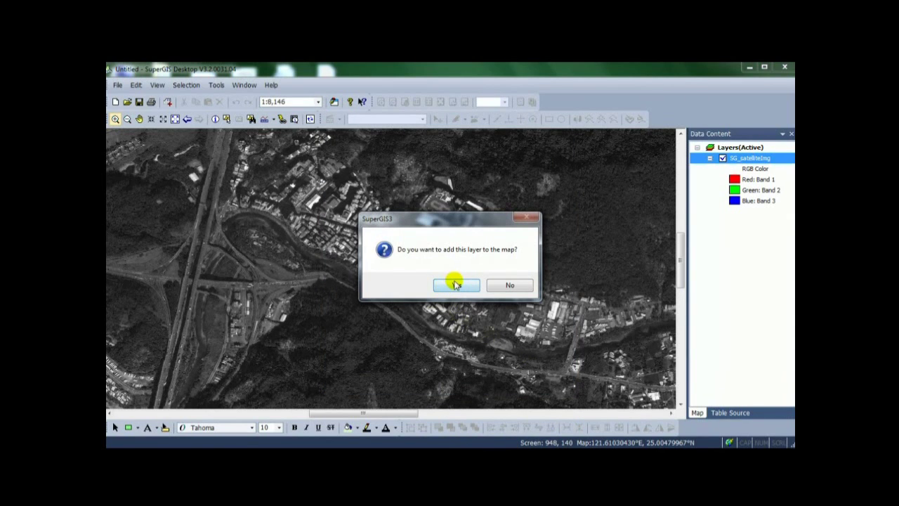
Add the exported raster SG_satelliteImg_Export to the map and hide the original SG_satelliteImg layer.
{"action": "left_click", "coordinate": [453, 288]}
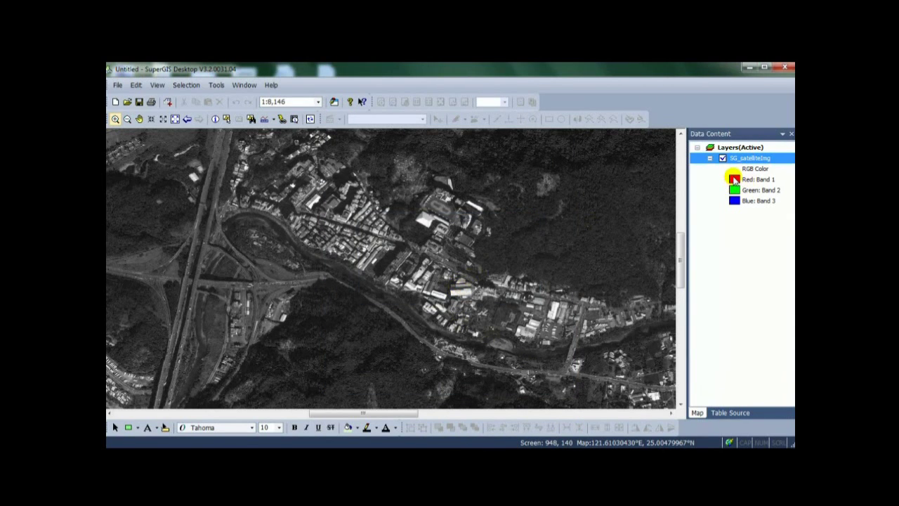
{"action": "left_click", "coordinate": [436, 278]}
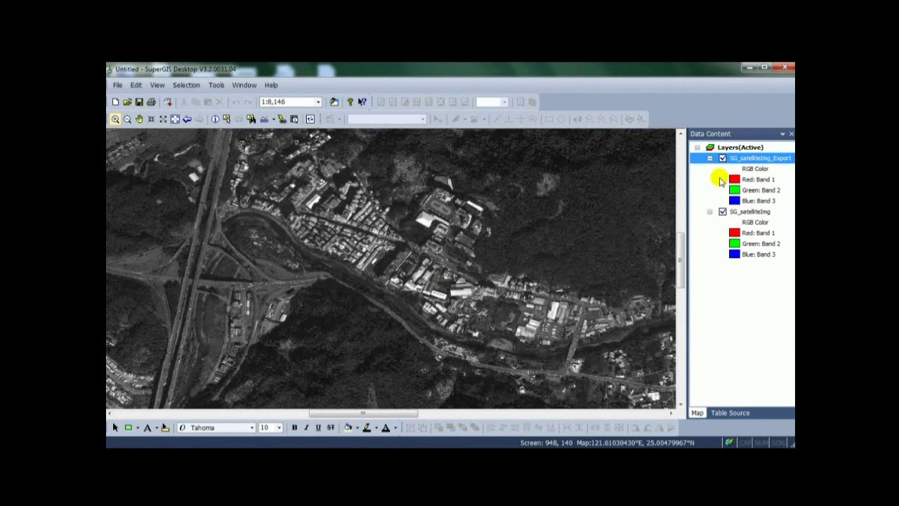
{"action": "left_click", "coordinate": [721, 212]}
{"action": "left_click", "coordinate": [722, 212]}
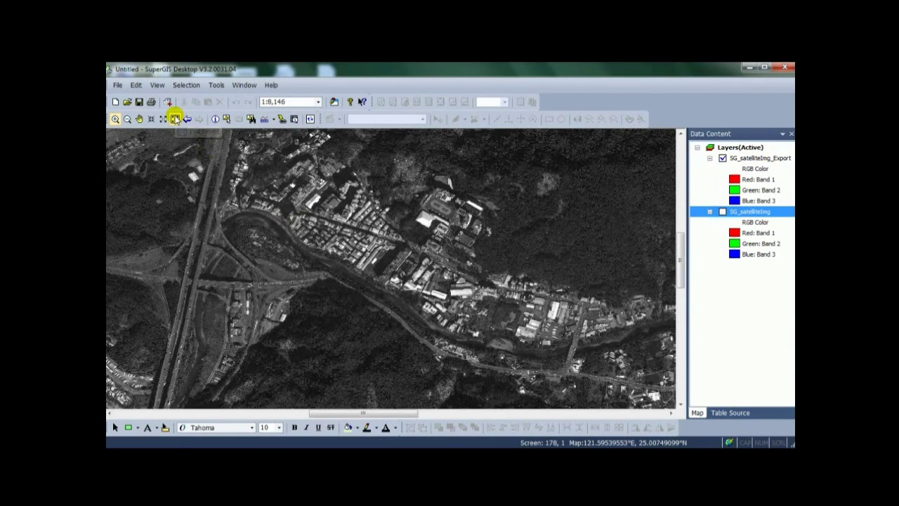
View the map at full extent and zoom in on the exported raster to examine the area it covers.
{"action": "left_click", "coordinate": [175, 119]}
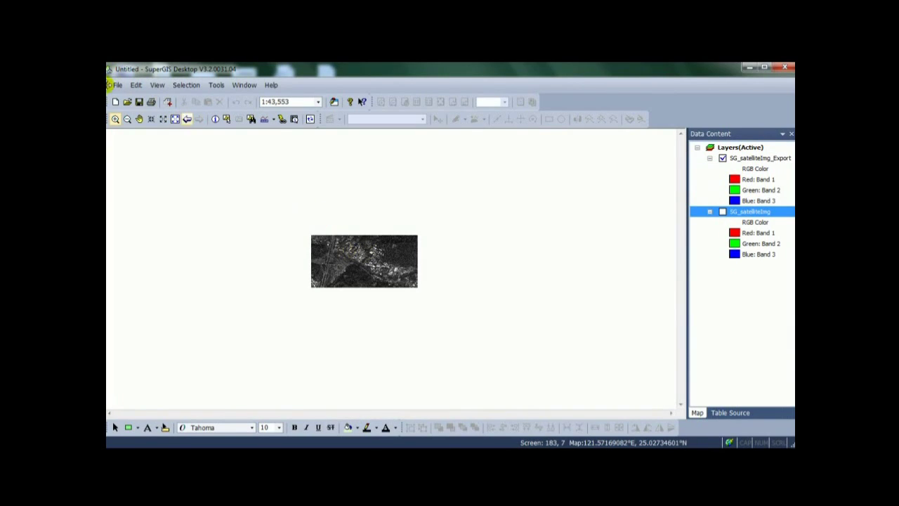
{"action": "left_click", "coordinate": [138, 118]}
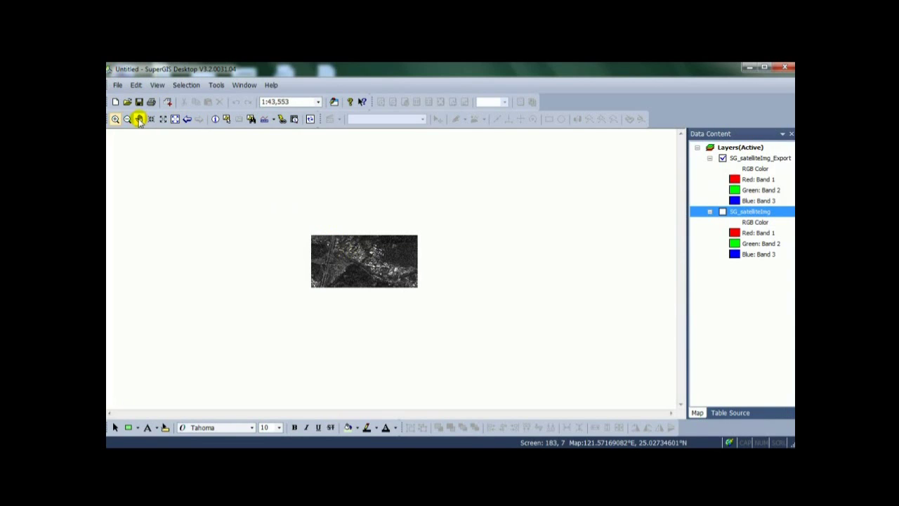
{"action": "left_click_drag", "start_coordinate": [412, 281], "coordinate": [405, 269]}
{"action": "left_click", "coordinate": [115, 119]}
{"action": "left_click_drag", "start_coordinate": [287, 206], "coordinate": [431, 287]}
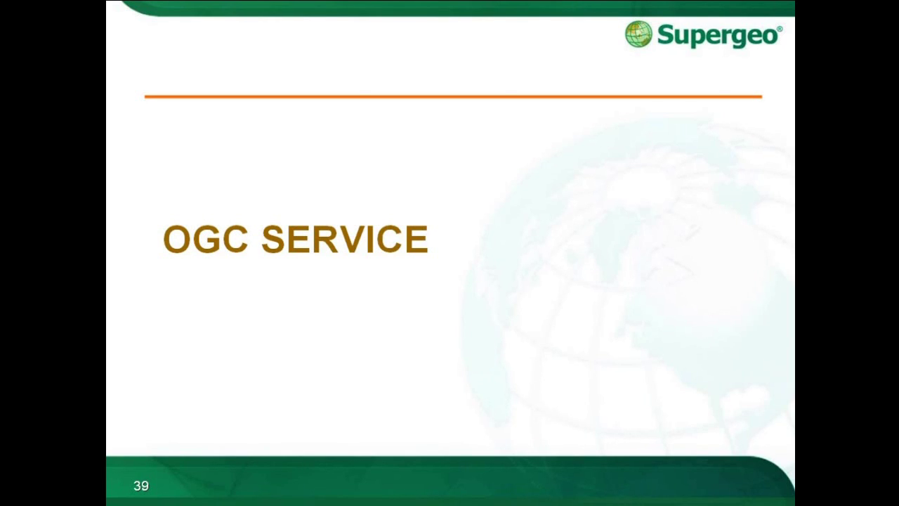
{"action": "key", "text": "Right"}
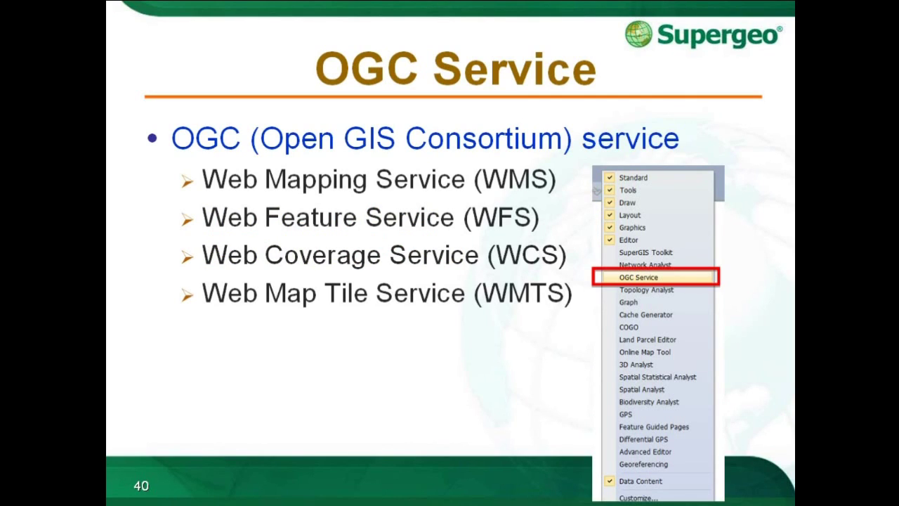
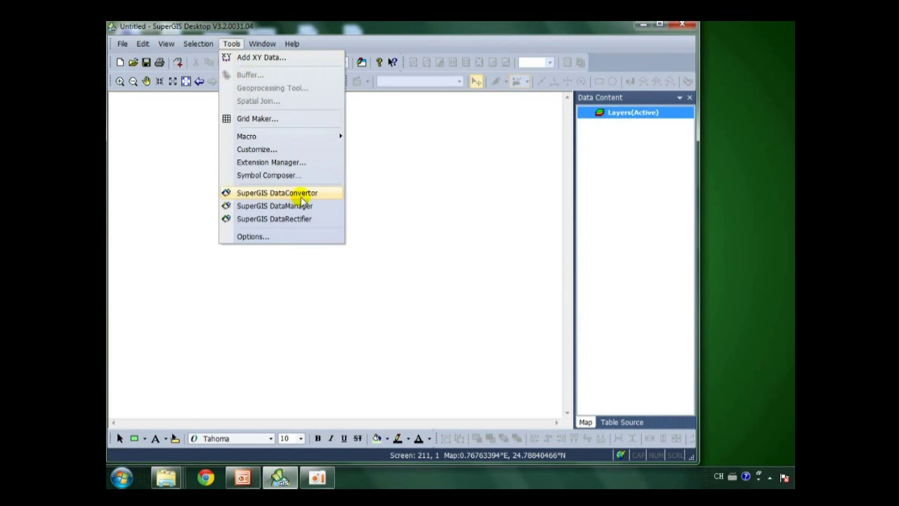
Launch SuperGIS DataConvertor from the installed Supergeo programs and place its window over the map area.
{"action": "left_click", "coordinate": [318, 196]}
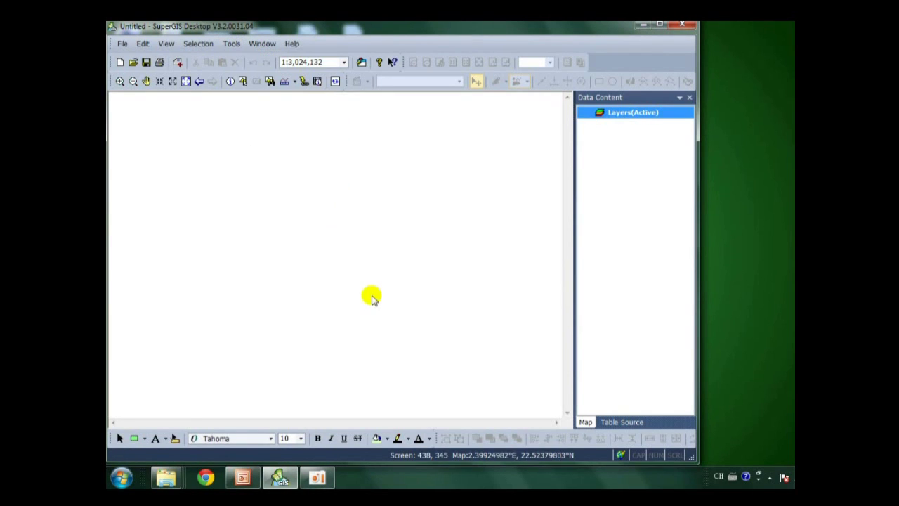
{"action": "left_click", "coordinate": [121, 477]}
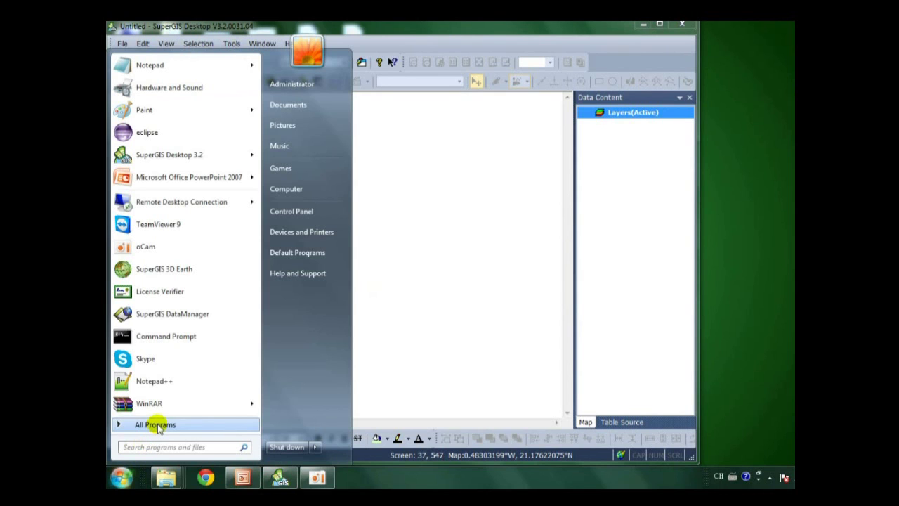
{"action": "left_click", "coordinate": [151, 424]}
{"action": "left_click", "coordinate": [141, 397]}
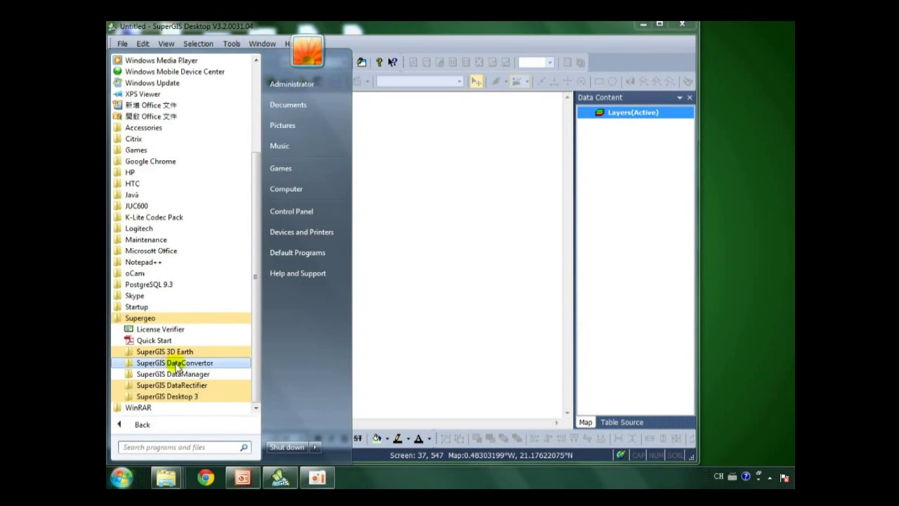
{"action": "left_click", "coordinate": [197, 363]}
{"action": "left_click", "coordinate": [194, 386]}
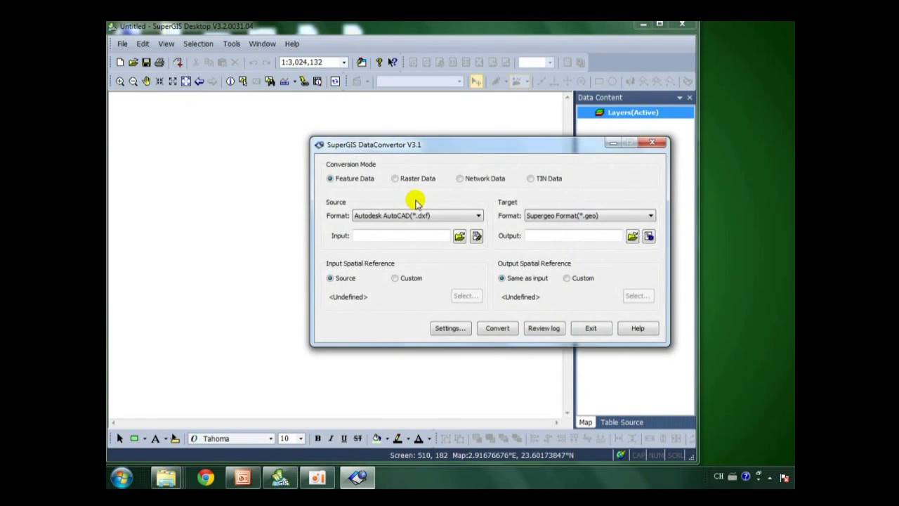
{"action": "left_click_drag", "start_coordinate": [412, 152], "coordinate": [335, 152]}
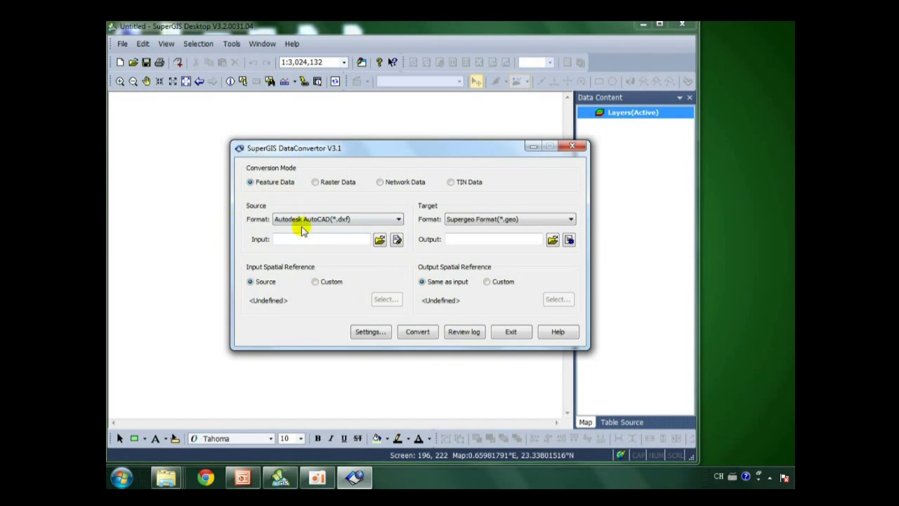
Set the conversion source to Autodesk AutoCAD (*.dxf) with za1a1pl-p.dxf from the CAD folder as input.
{"action": "left_click", "coordinate": [397, 219]}
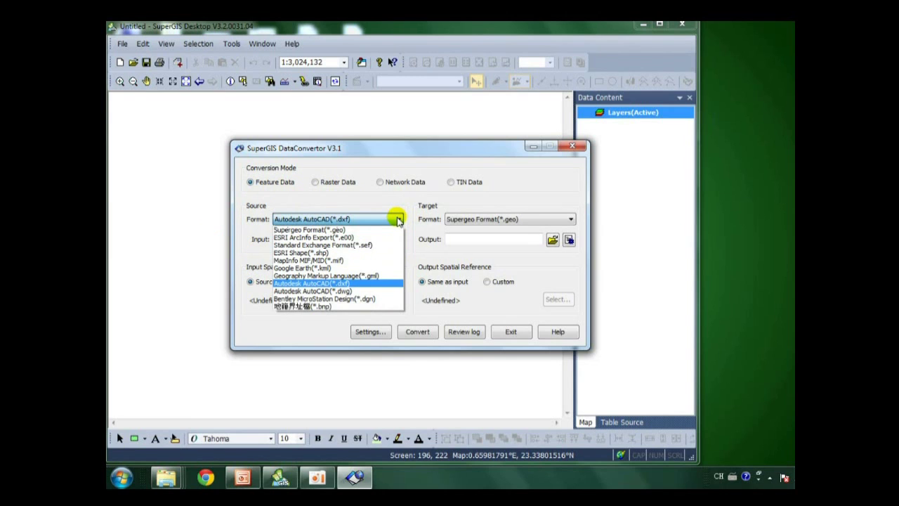
{"action": "left_click", "coordinate": [349, 284]}
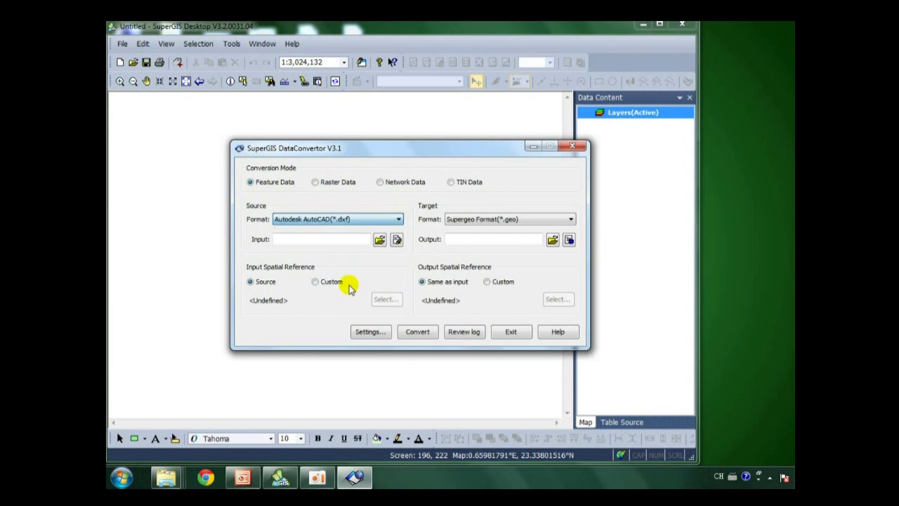
{"action": "left_click", "coordinate": [379, 240]}
{"action": "left_click", "coordinate": [352, 180]}
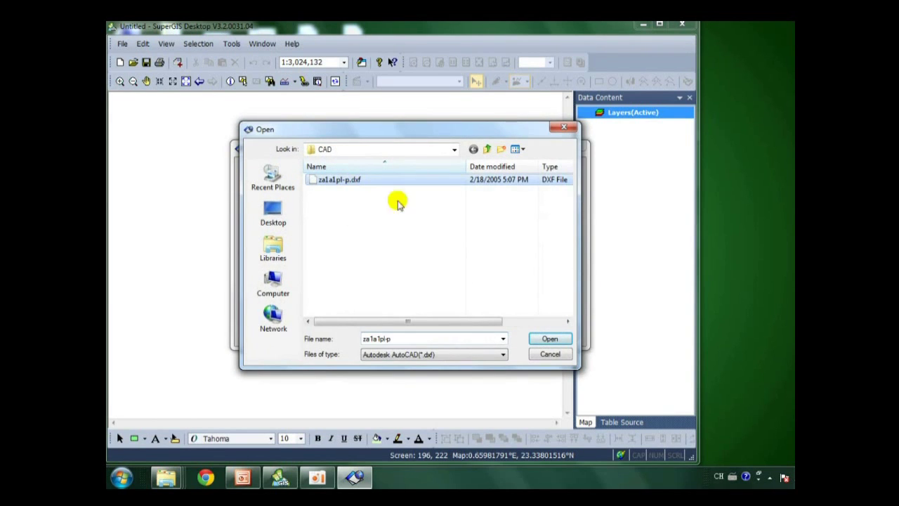
{"action": "left_click", "coordinate": [541, 340]}
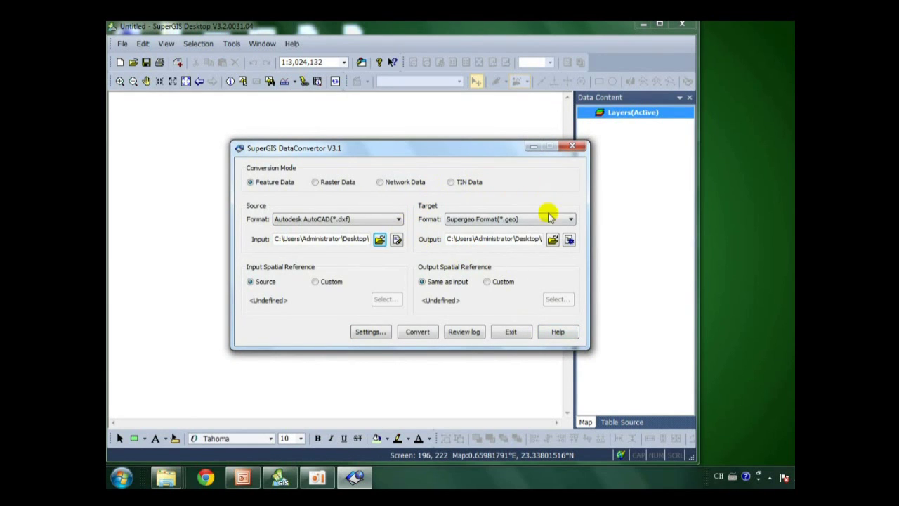
Set the conversion target to Supergeo Format (*.geo) with the conversion folder inside DataWeb as output folder.
{"action": "left_click", "coordinate": [572, 220]}
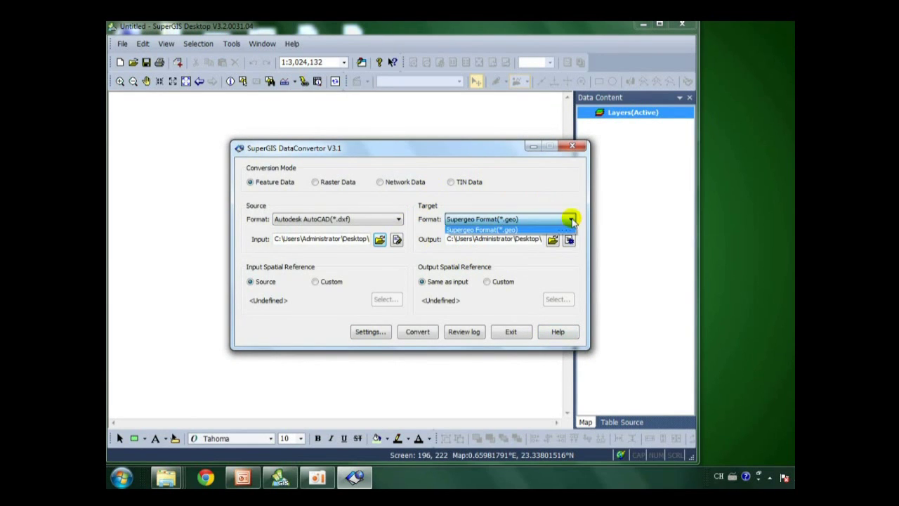
{"action": "left_click", "coordinate": [518, 230]}
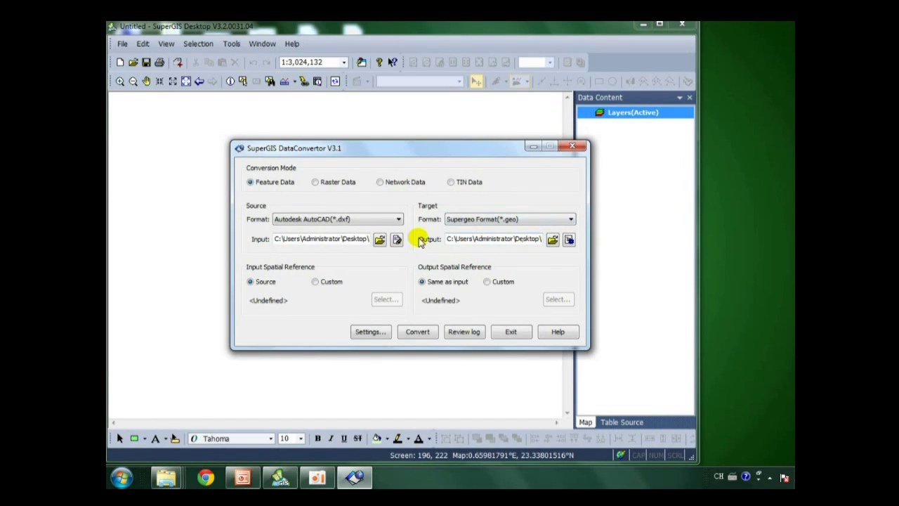
{"action": "left_click", "coordinate": [553, 240]}
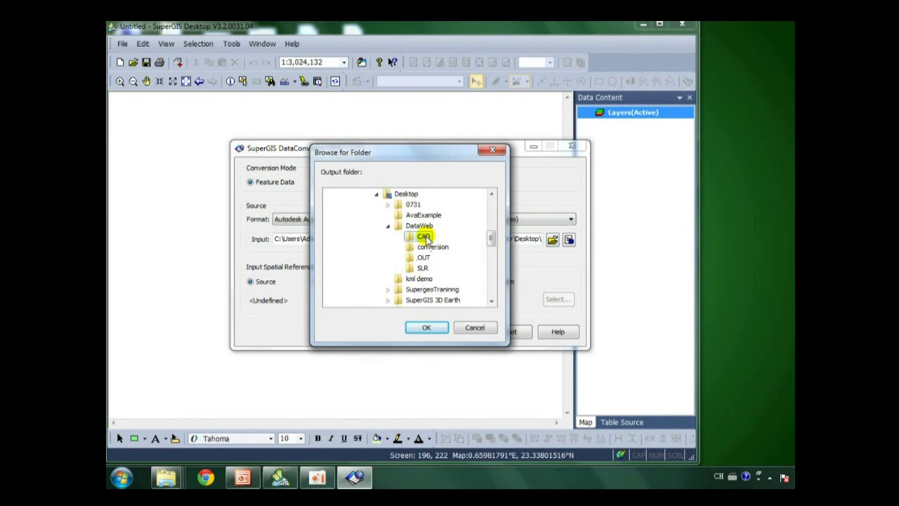
{"action": "left_click", "coordinate": [432, 247]}
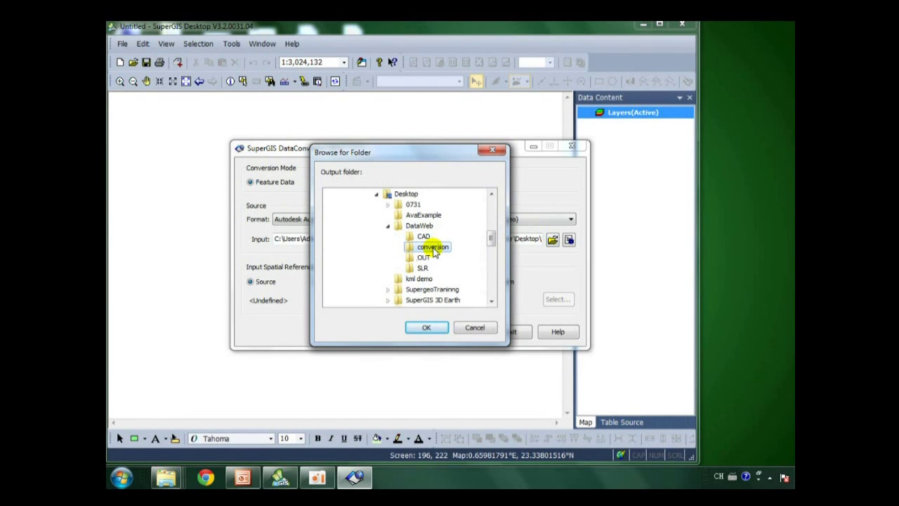
{"action": "left_click", "coordinate": [426, 327]}
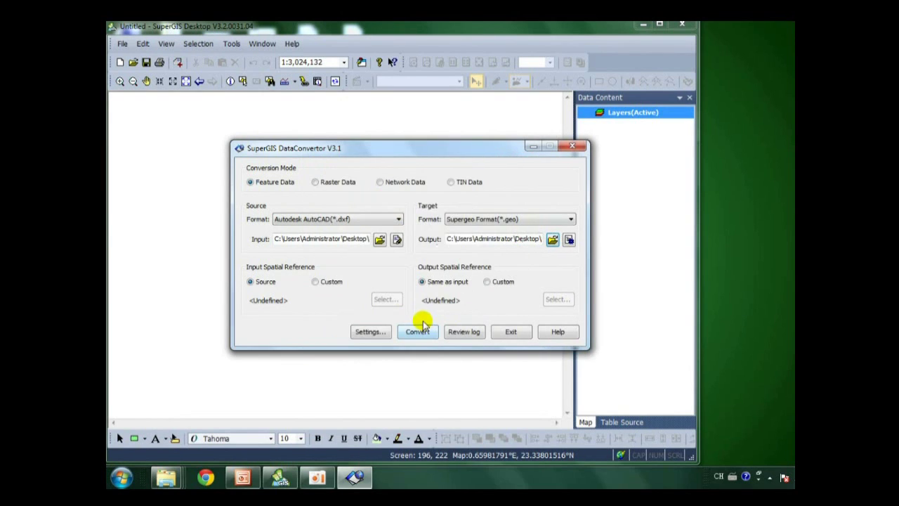
Accept the output file settings with the custom prefix SG_ and files saved into a single folder.
{"action": "left_click", "coordinate": [569, 241]}
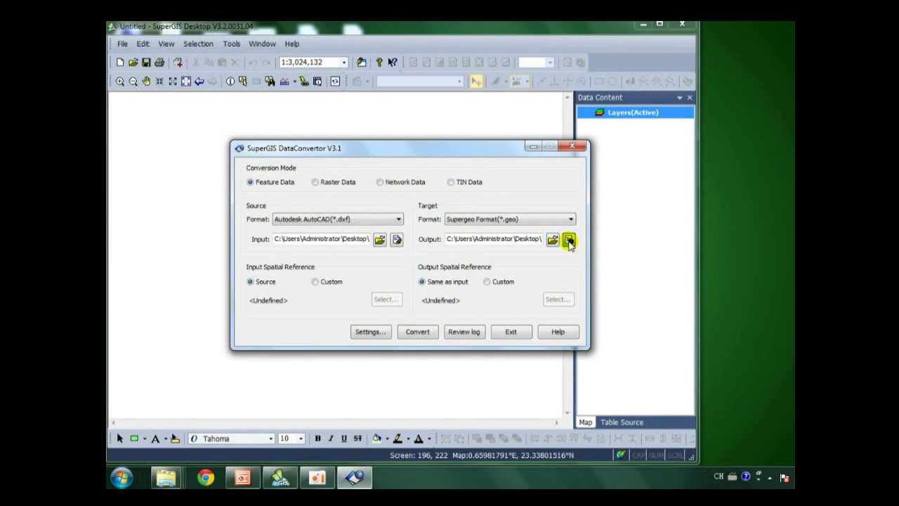
{"action": "left_click_drag", "start_coordinate": [415, 166], "coordinate": [387, 166]}
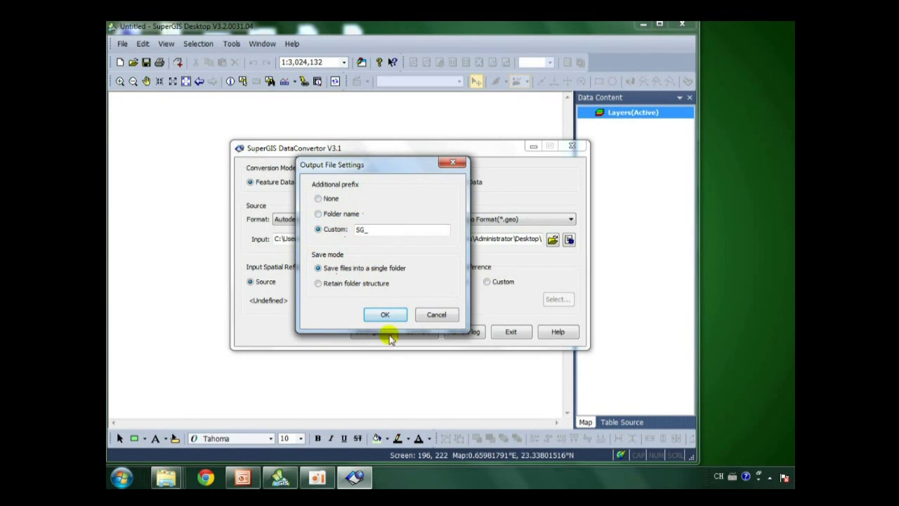
{"action": "left_click", "coordinate": [382, 314]}
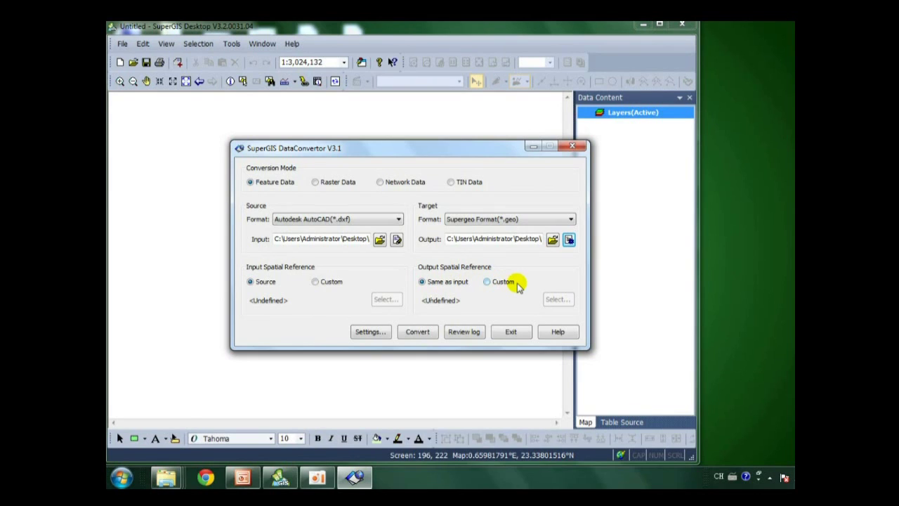
Review the output type and CAD options in the conversion settings and accept them.
{"action": "left_click", "coordinate": [373, 333]}
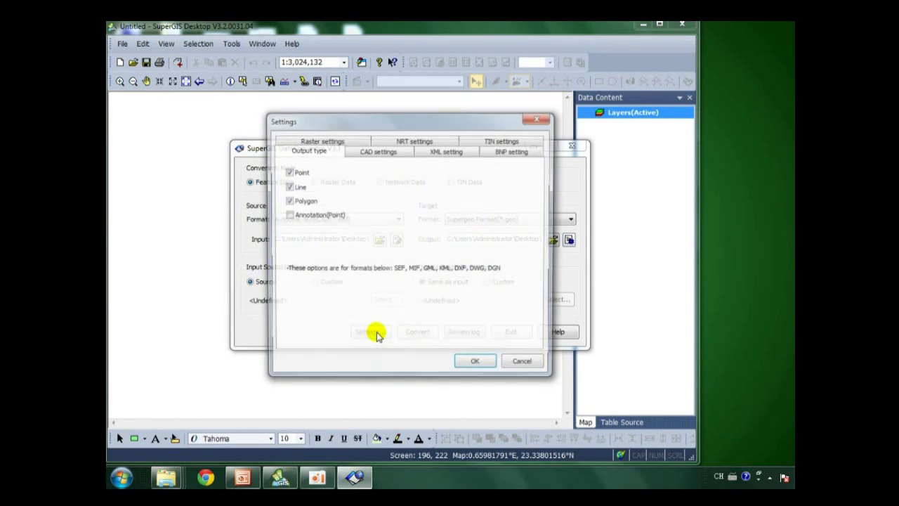
{"action": "left_click_drag", "start_coordinate": [396, 133], "coordinate": [362, 145]}
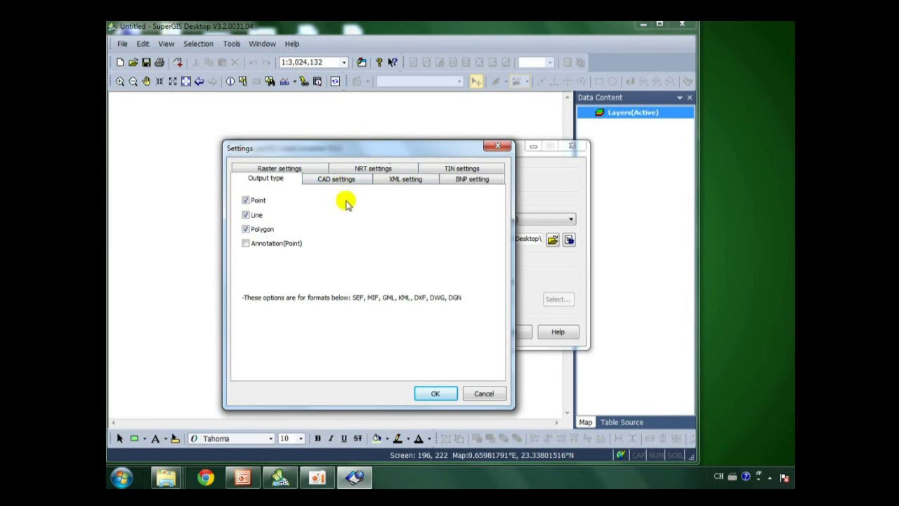
{"action": "left_click", "coordinate": [337, 180]}
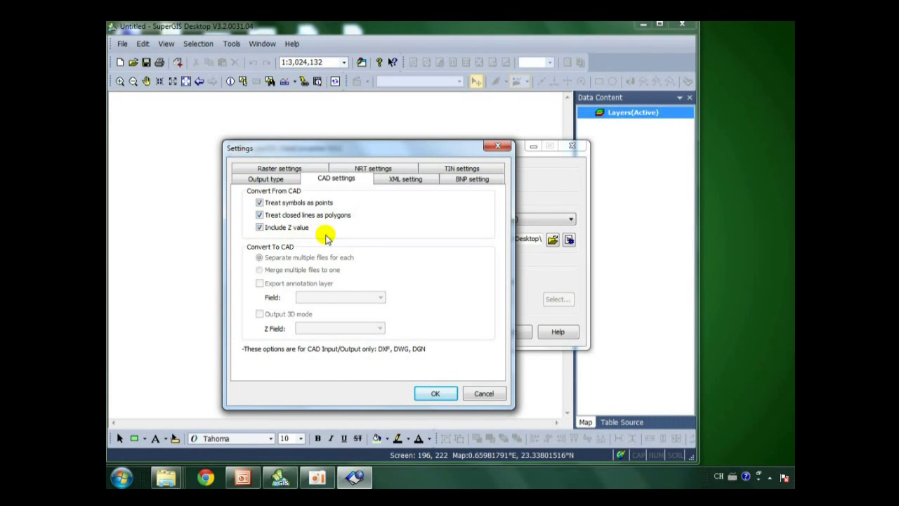
{"action": "left_click", "coordinate": [439, 395]}
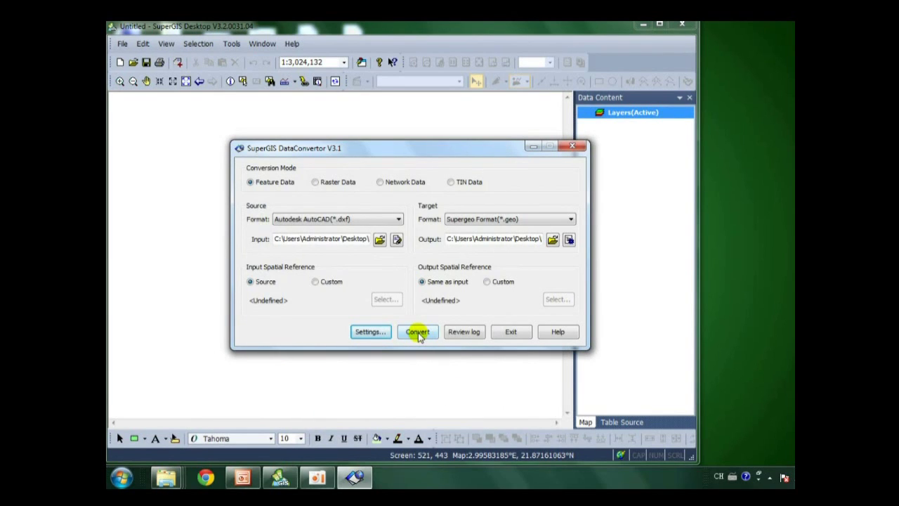
Convert the DXF file to Supergeo format and close the conversion report.
{"action": "left_click", "coordinate": [416, 333]}
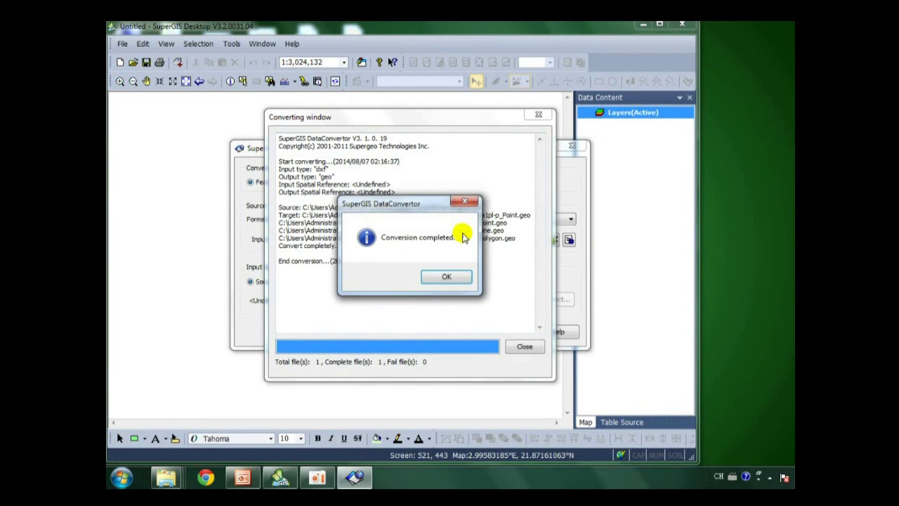
{"action": "left_click", "coordinate": [456, 283]}
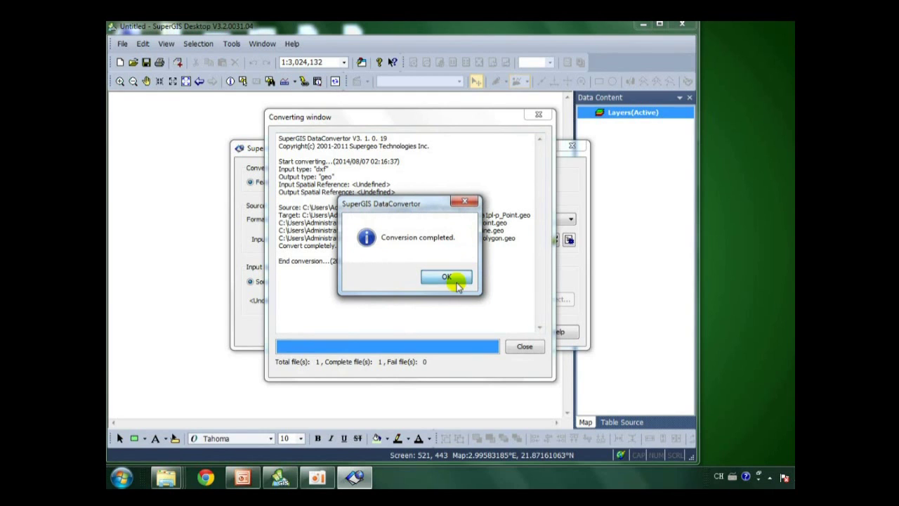
{"action": "left_click", "coordinate": [524, 347]}
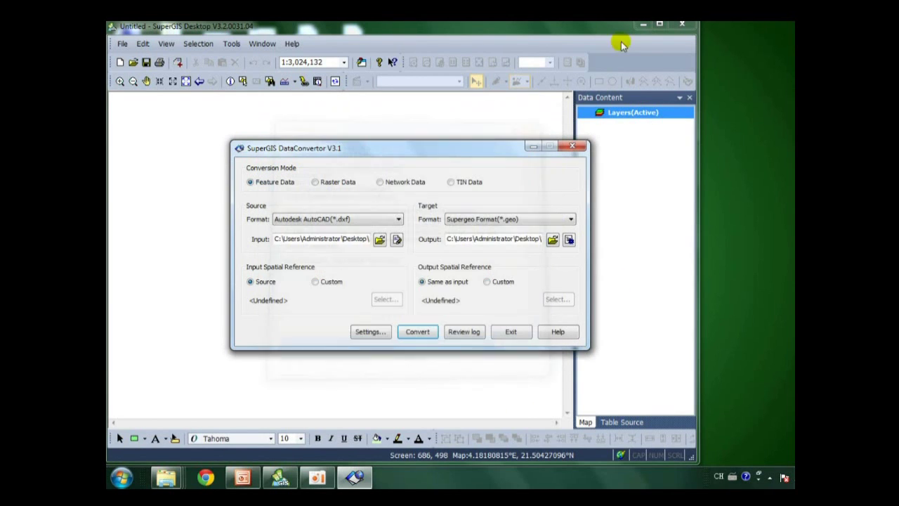
Add SG_za1a1pl-p_Line.geo and SG_za1a1pl-p_Polygon.geo from the conversion folder to the map and start editing the line layer.
{"action": "right_click", "coordinate": [616, 113]}
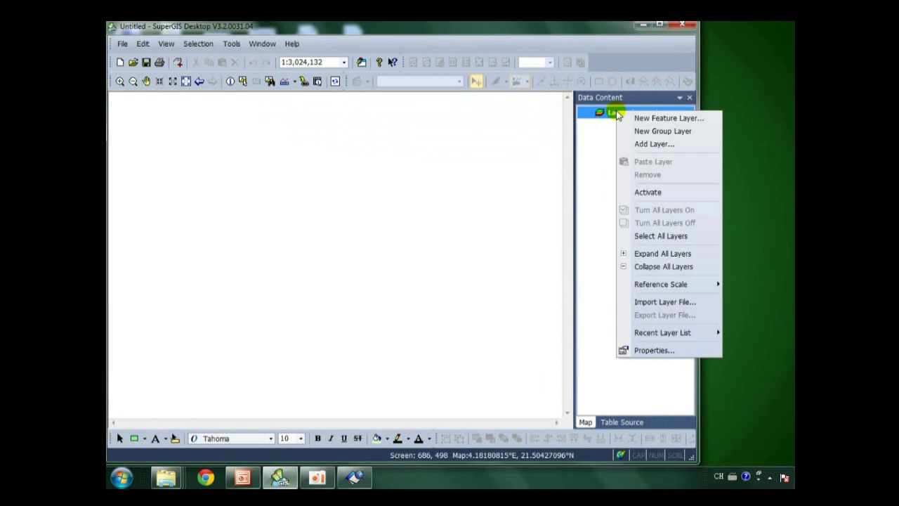
{"action": "left_click", "coordinate": [648, 144]}
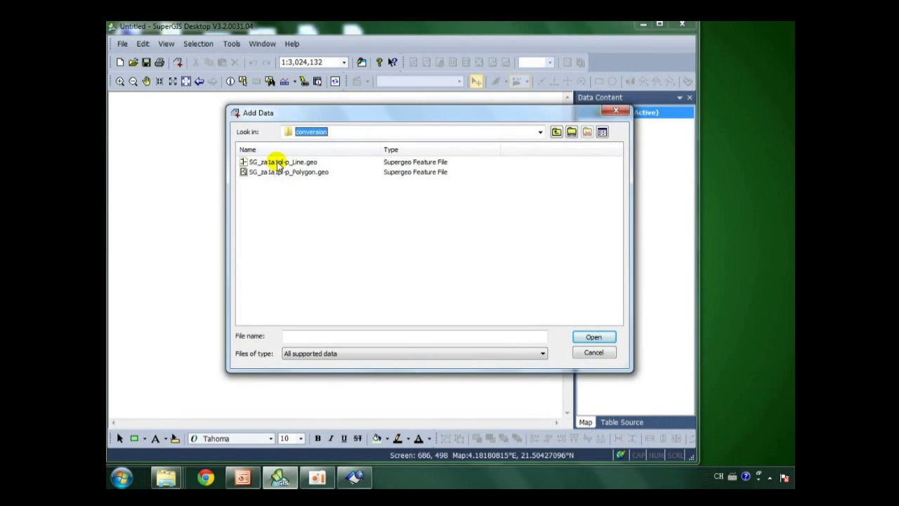
{"action": "left_click", "coordinate": [294, 163]}
{"action": "left_click", "coordinate": [295, 173], "text": "shift"}
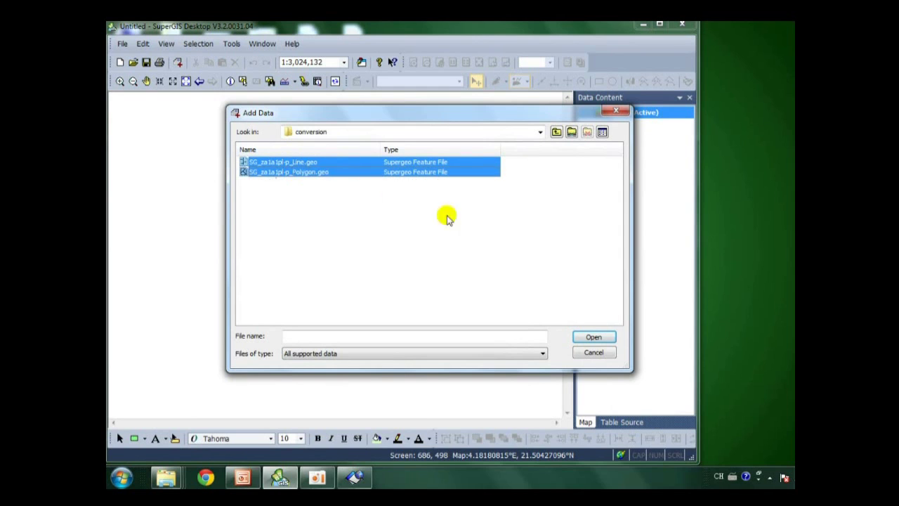
{"action": "left_click", "coordinate": [603, 341]}
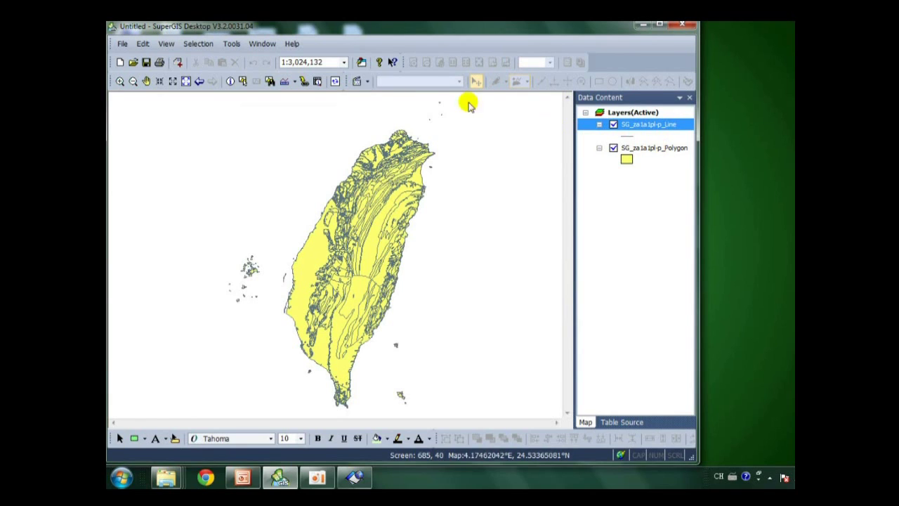
{"action": "left_click", "coordinate": [357, 82]}
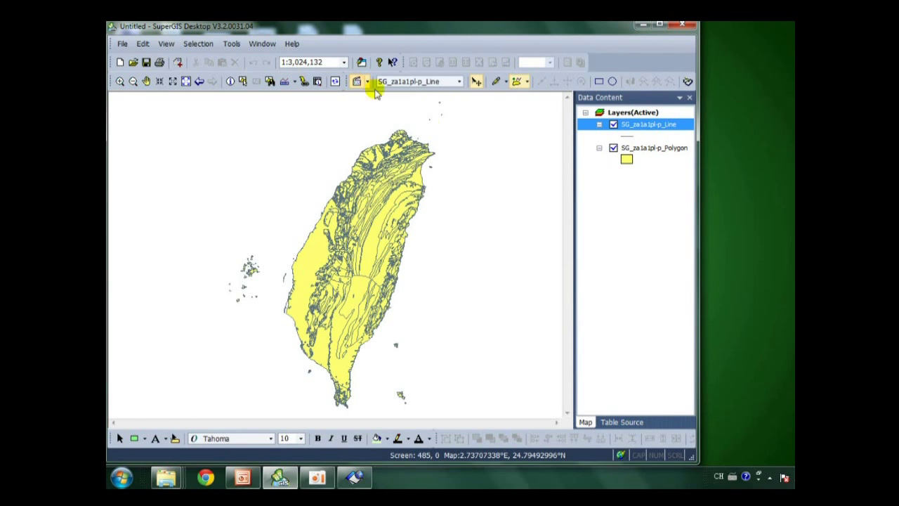
{"action": "left_click", "coordinate": [387, 195]}
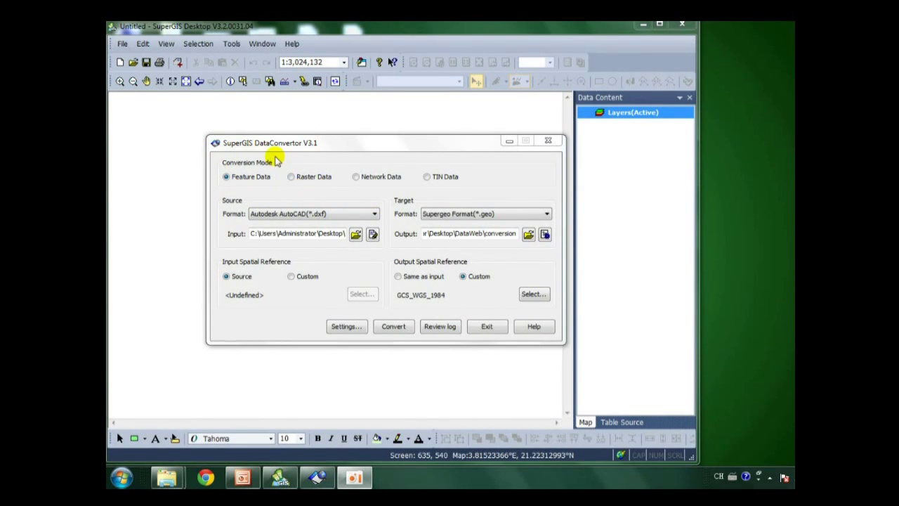
Switch to DataConvertor, set the source format to Supergeo Format (*.geo) and confirm removing the current input data.
{"action": "left_click", "coordinate": [372, 215]}
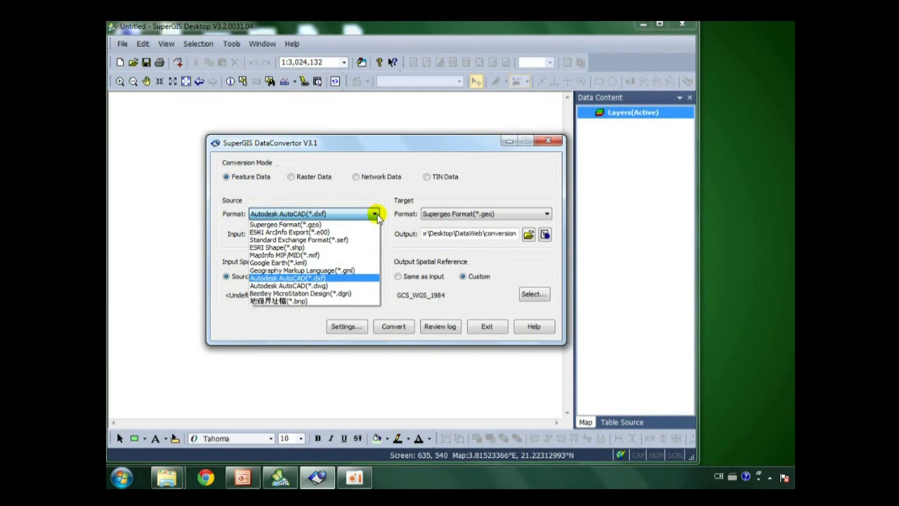
{"action": "left_click", "coordinate": [352, 224]}
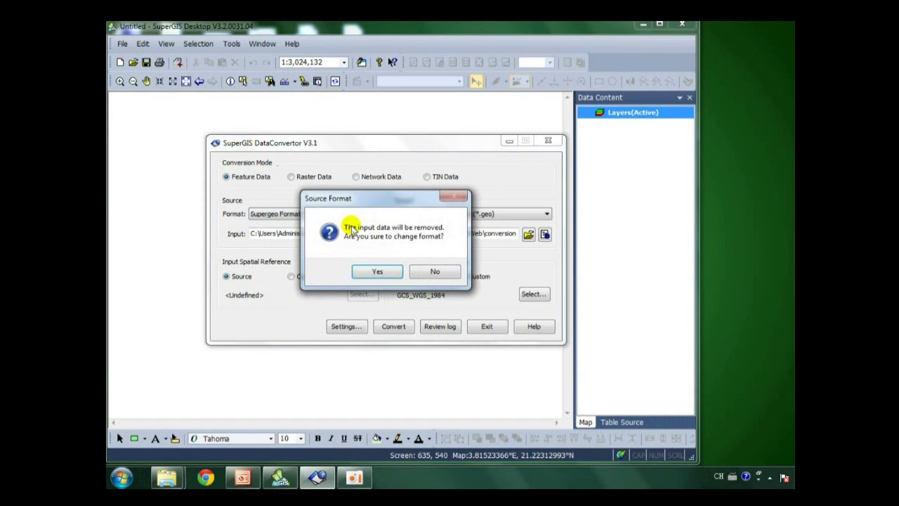
{"action": "left_click", "coordinate": [377, 272]}
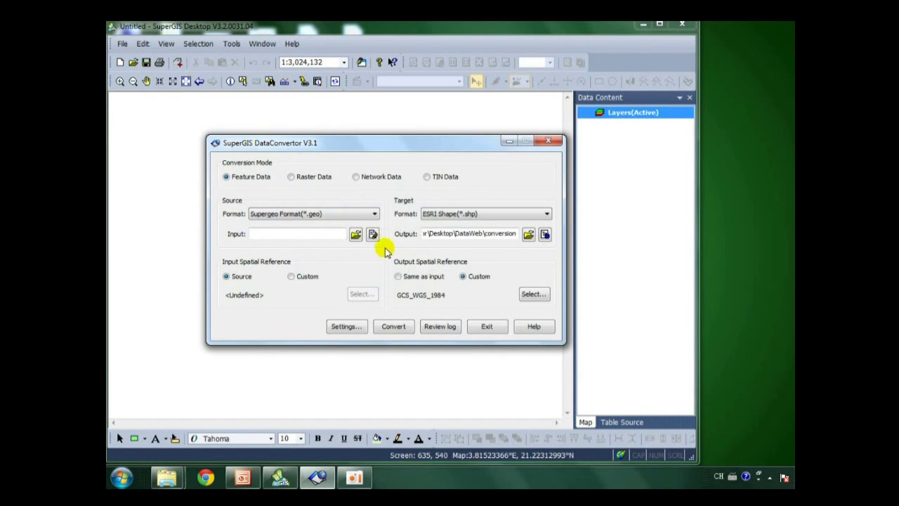
Add all .geo files in the DataWeb folder, from n10port.geo through world_country.geo, to the conversion input list.
{"action": "left_click", "coordinate": [372, 234]}
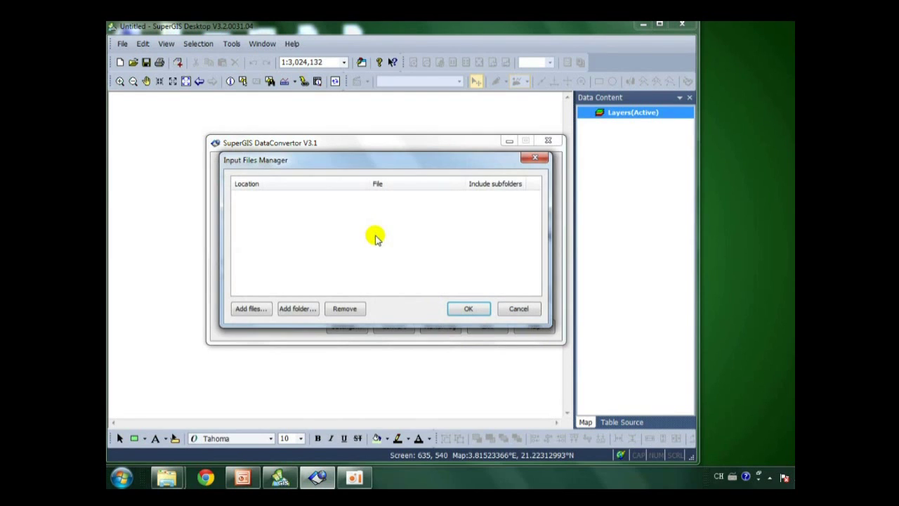
{"action": "left_click", "coordinate": [251, 311]}
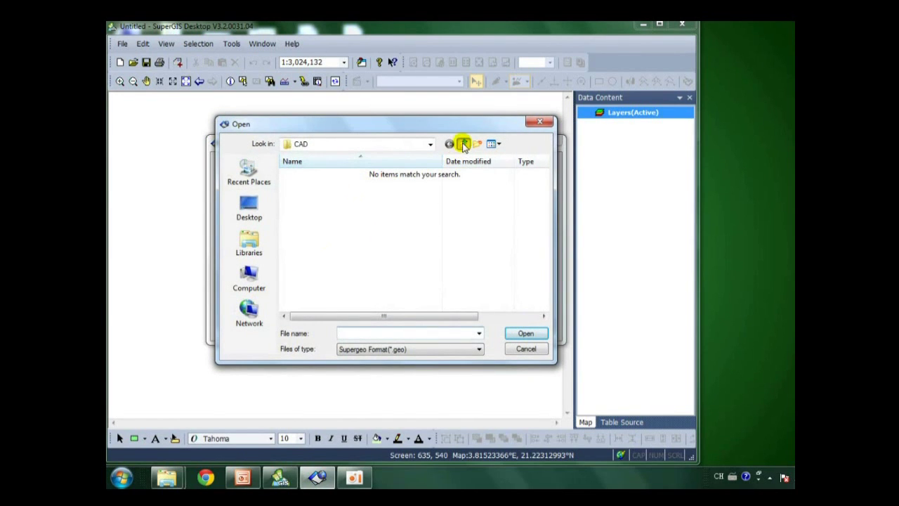
{"action": "left_click", "coordinate": [462, 143]}
{"action": "left_click", "coordinate": [322, 219]}
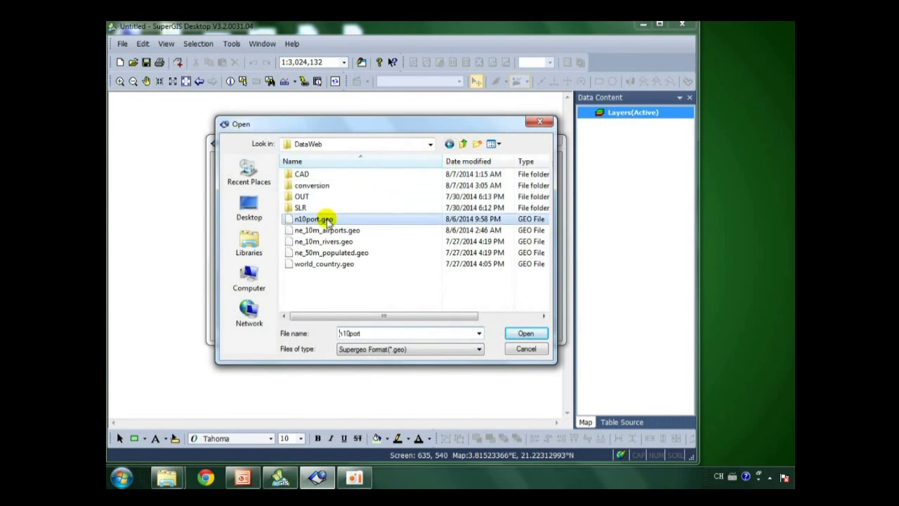
{"action": "left_click", "coordinate": [323, 263], "text": "shift"}
{"action": "left_click", "coordinate": [527, 333]}
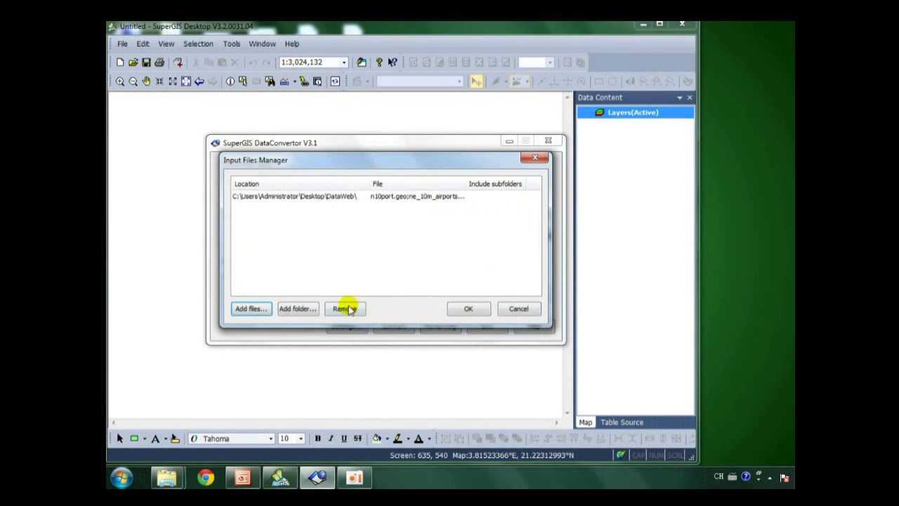
Add the OUT folder inside DataWeb as another input location and accept the input list.
{"action": "left_click", "coordinate": [299, 309]}
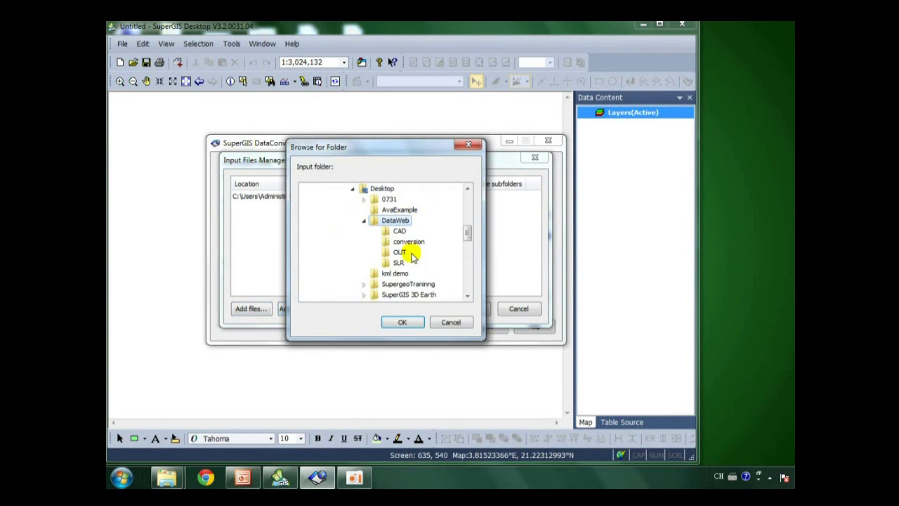
{"action": "left_click", "coordinate": [401, 253]}
{"action": "left_click", "coordinate": [401, 322]}
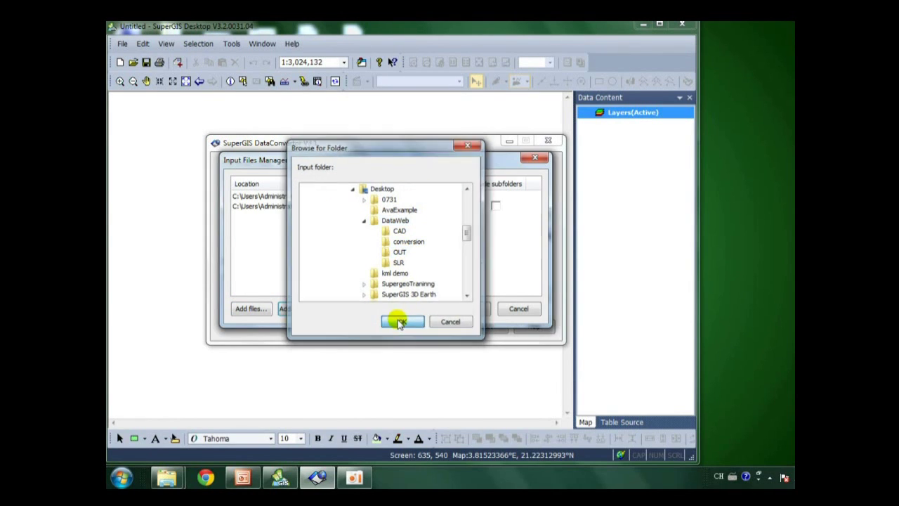
{"action": "left_click", "coordinate": [467, 310]}
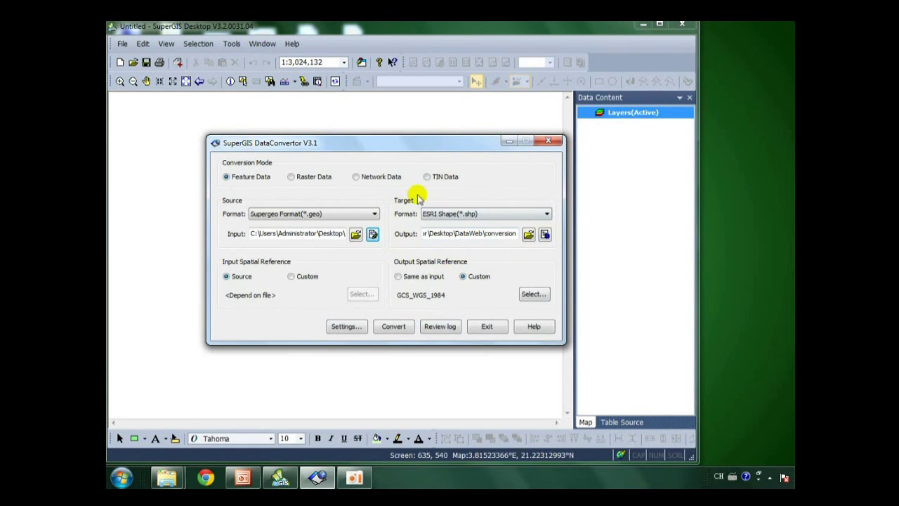
Set the conversion target format to Google Earth (*.kml).
{"action": "left_click", "coordinate": [490, 213]}
{"action": "left_click", "coordinate": [521, 214]}
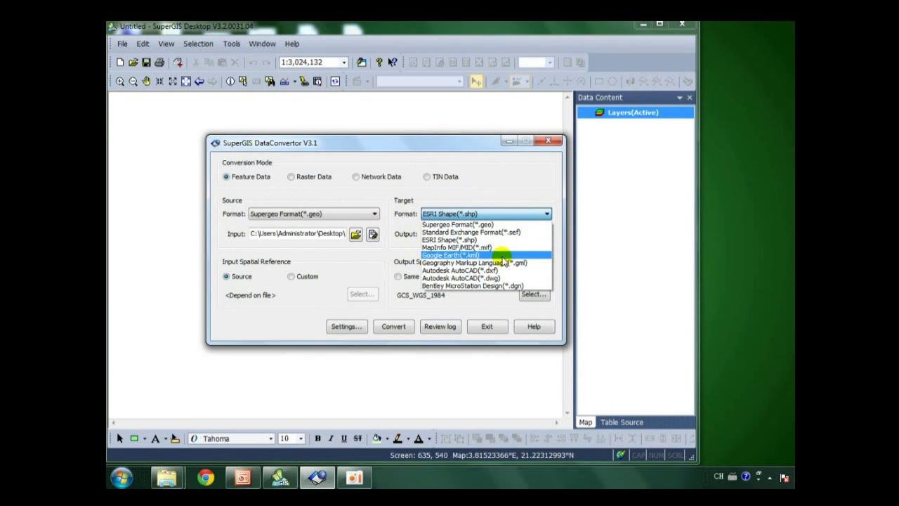
{"action": "left_click", "coordinate": [502, 256]}
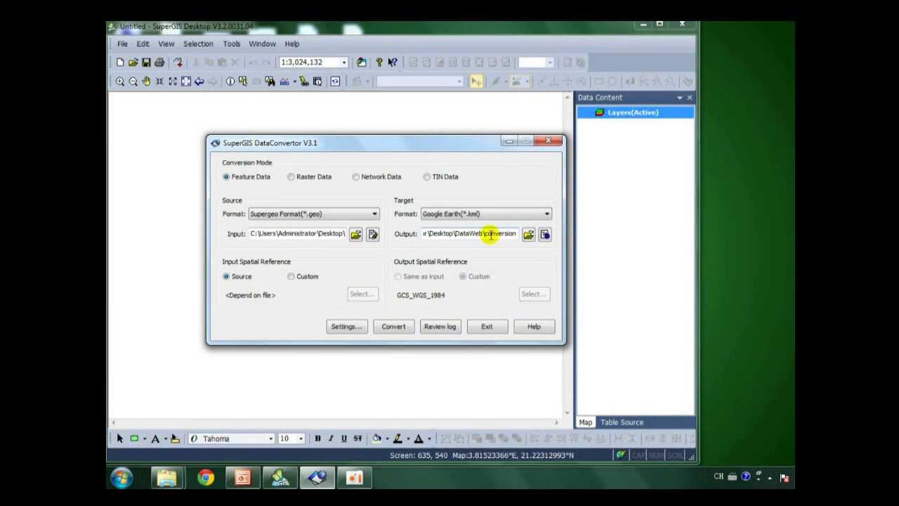
Accept the output file settings with the folder name as prefix and files saved into a single folder, and run the conversion.
{"action": "left_click", "coordinate": [546, 234]}
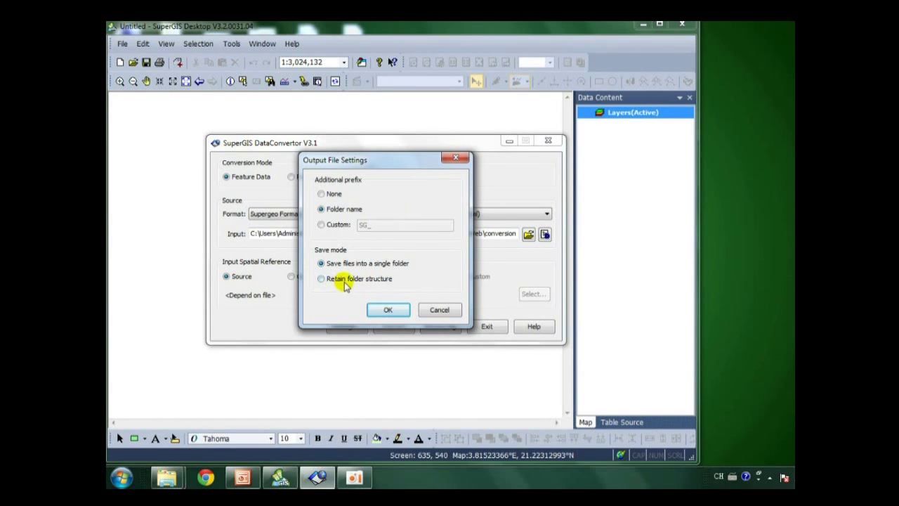
{"action": "left_click", "coordinate": [388, 310]}
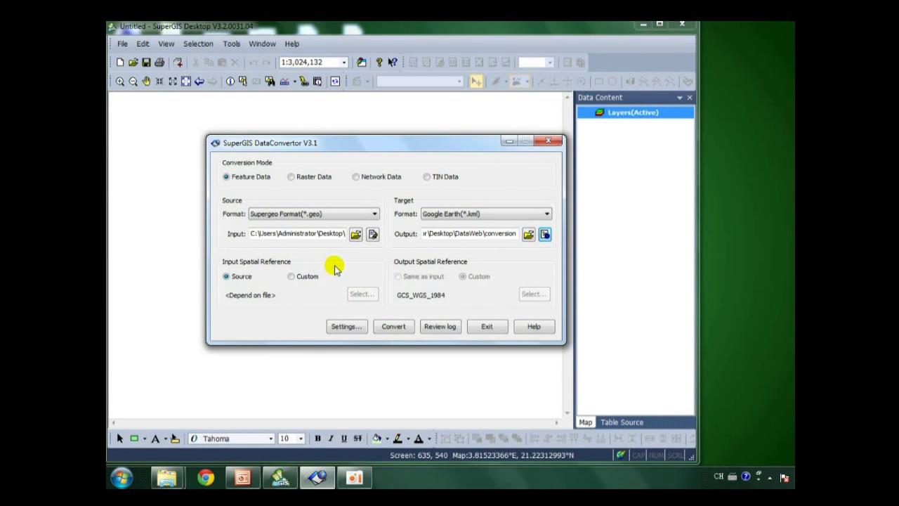
{"action": "left_click", "coordinate": [394, 327]}
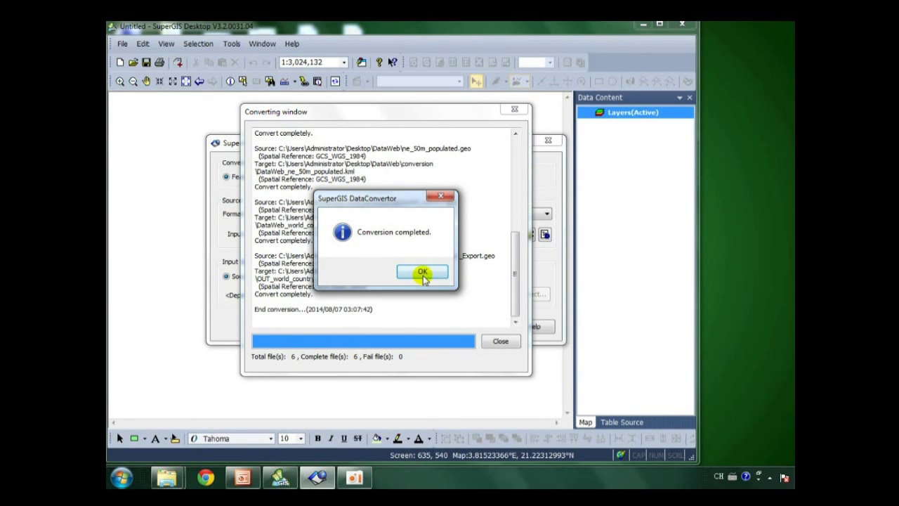
Switch to the conversion folder in Windows Explorer and check the converted KML files with the DataWeb and OUT prefixes.
{"action": "left_click", "coordinate": [167, 478]}
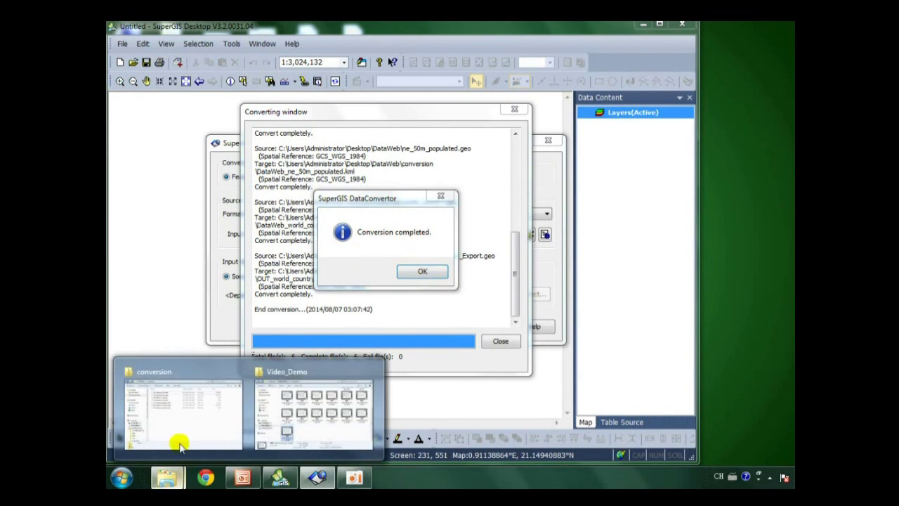
{"action": "left_click", "coordinate": [200, 418]}
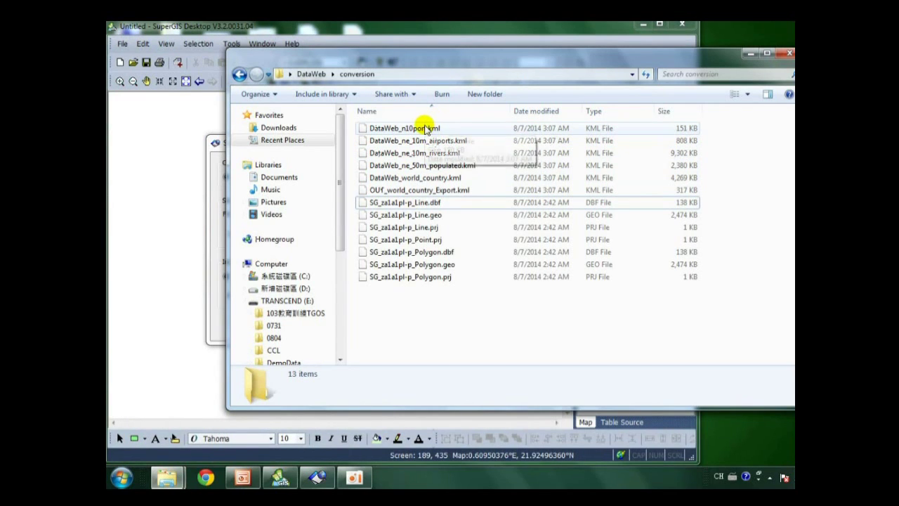
{"action": "left_click", "coordinate": [426, 128]}
{"action": "left_click", "coordinate": [429, 141]}
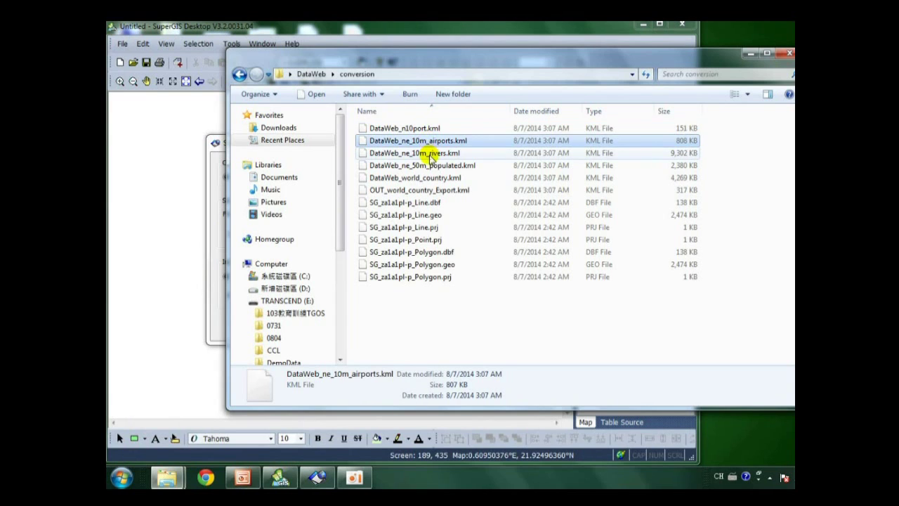
{"action": "left_click", "coordinate": [425, 153]}
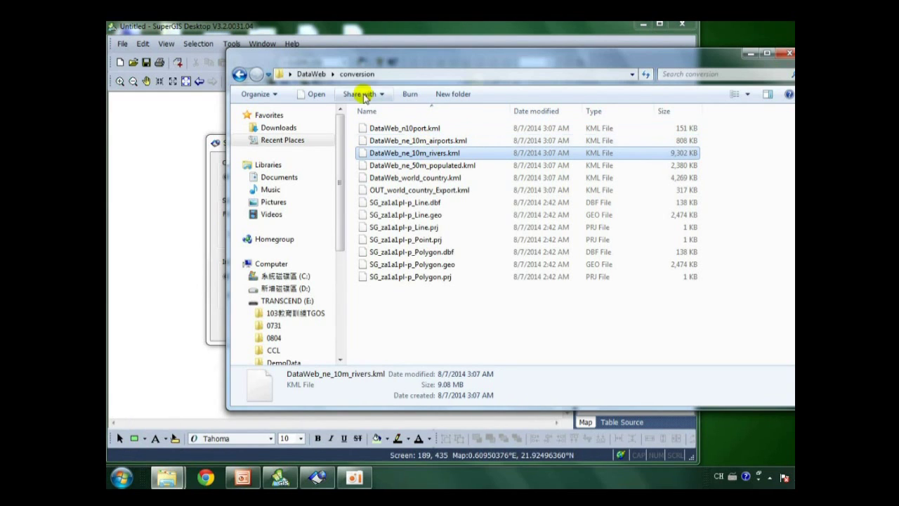
{"action": "left_click", "coordinate": [442, 165]}
{"action": "left_click", "coordinate": [444, 177]}
{"action": "left_click", "coordinate": [447, 190]}
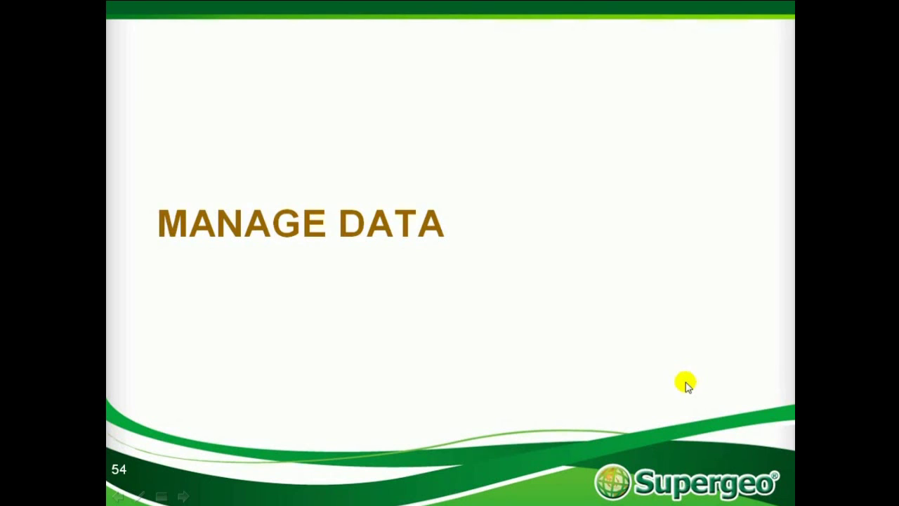
{"action": "left_click", "coordinate": [687, 384]}
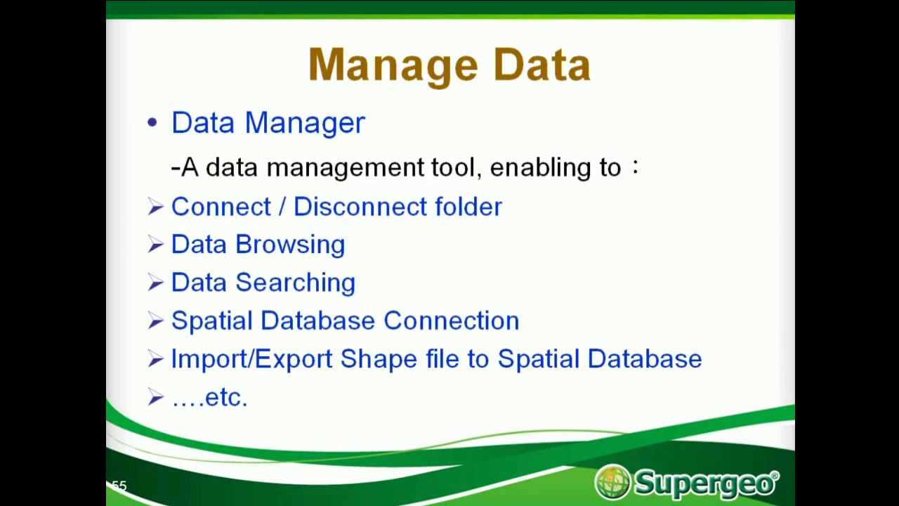
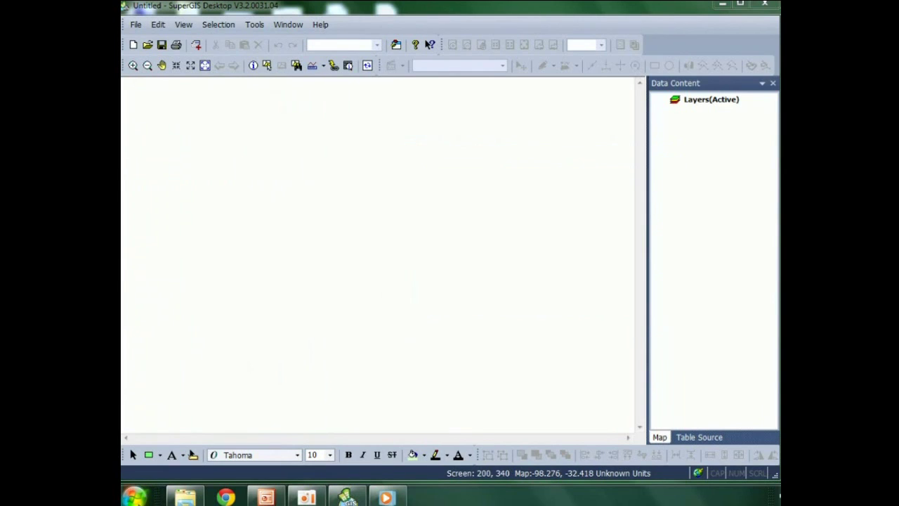
Launch SuperGIS DataManager and expand the C:\ drive in its folder tree.
{"action": "left_click", "coordinate": [133, 497]}
{"action": "left_click", "coordinate": [191, 444]}
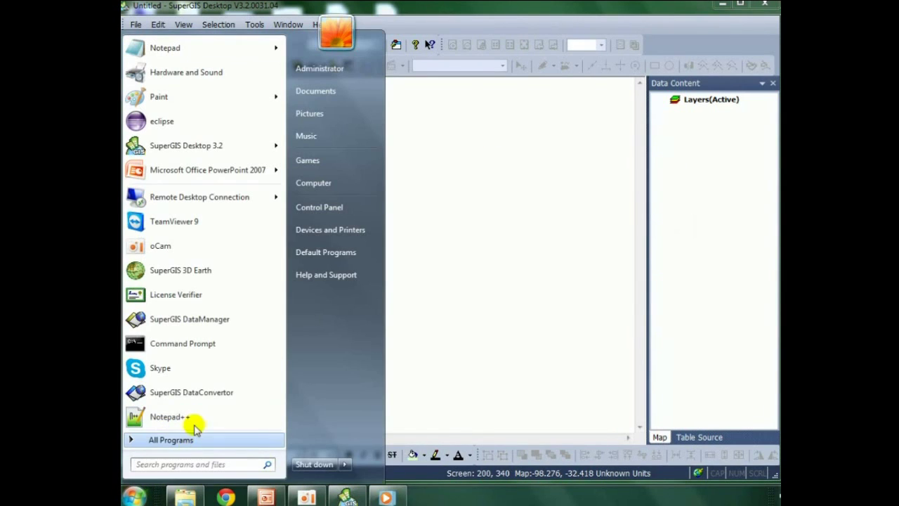
{"action": "left_click", "coordinate": [207, 408]}
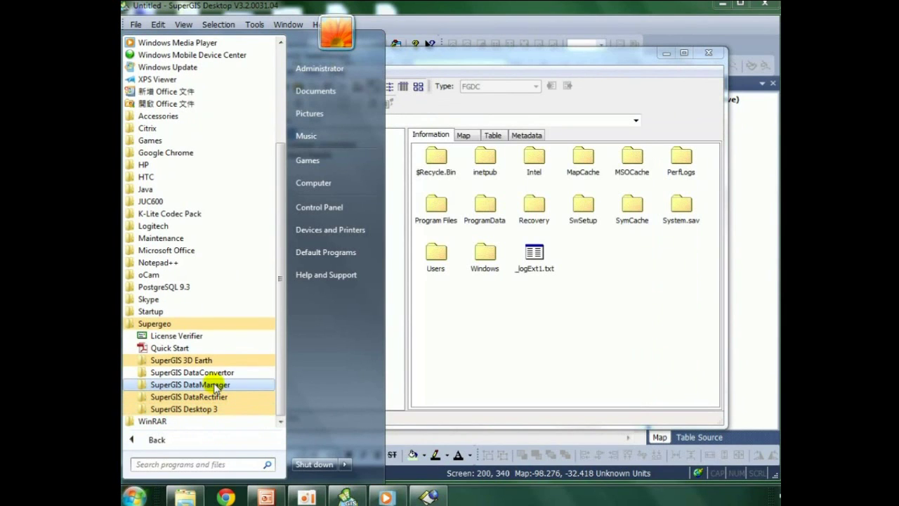
{"action": "left_click", "coordinate": [500, 54]}
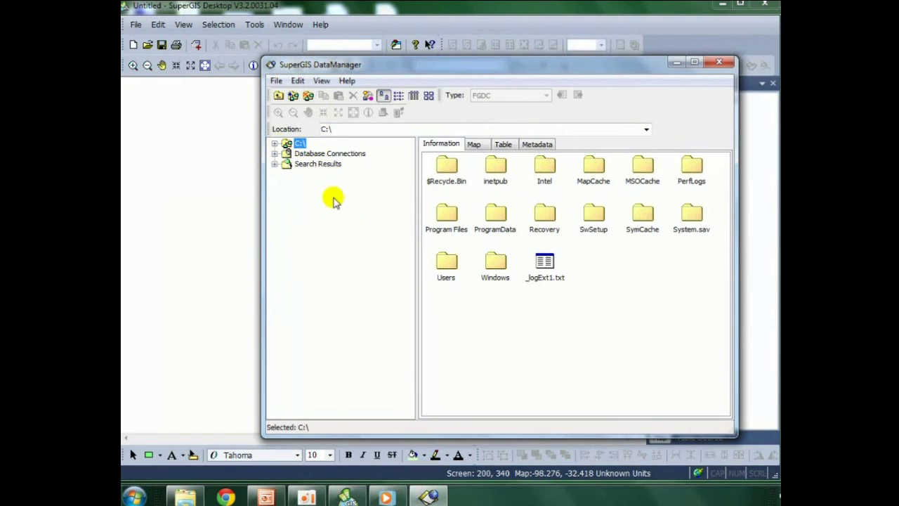
{"action": "left_click", "coordinate": [275, 144]}
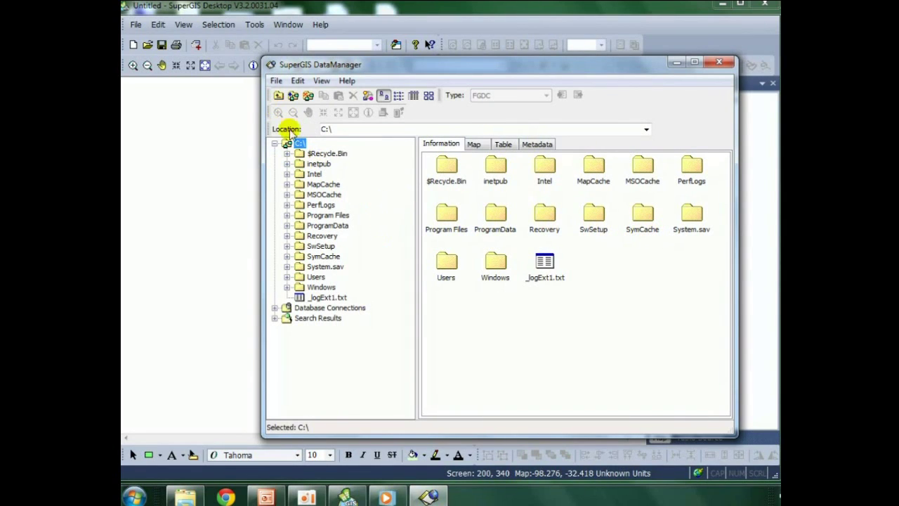
Connect the Desktop folder to the DataManager tree.
{"action": "left_click", "coordinate": [279, 82]}
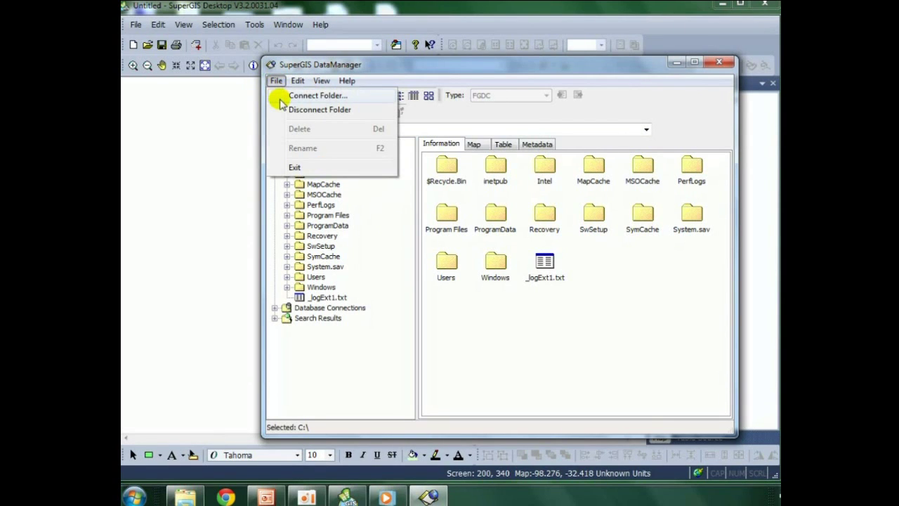
{"action": "left_click", "coordinate": [281, 98]}
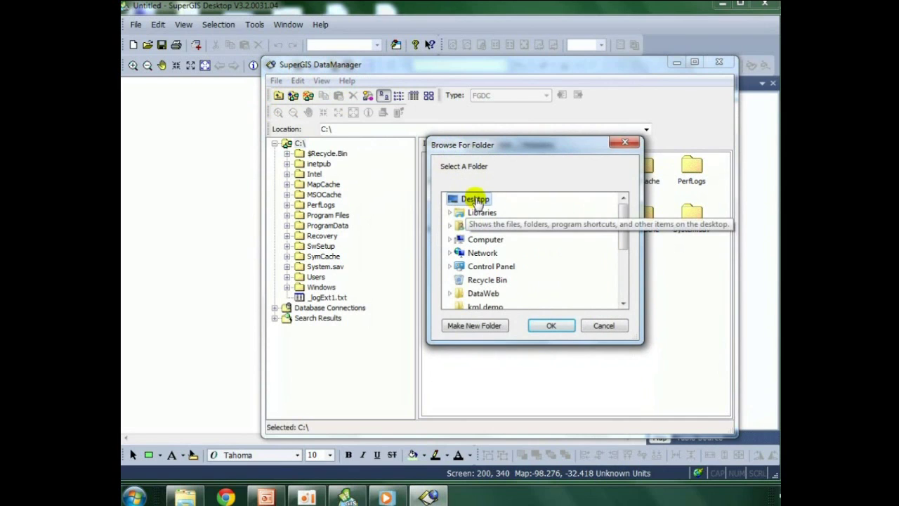
{"action": "left_click_drag", "start_coordinate": [624, 217], "coordinate": [622, 251]}
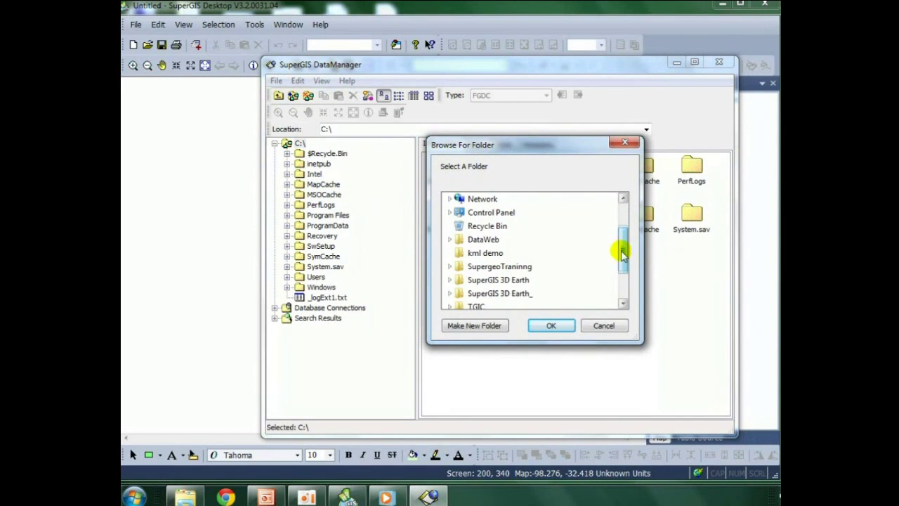
{"action": "left_click", "coordinate": [550, 326]}
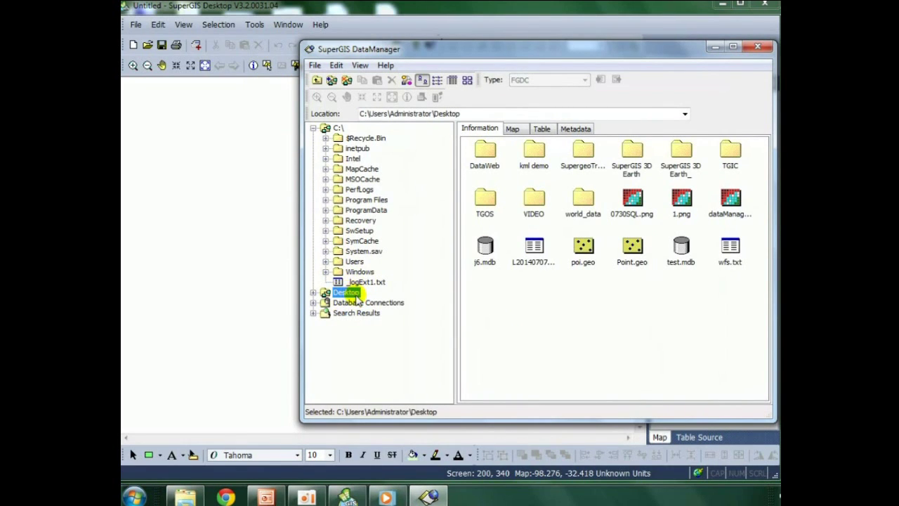
Collapse the C:\ folder connection and disconnect it from the tree.
{"action": "left_click", "coordinate": [313, 128]}
{"action": "left_click", "coordinate": [338, 129]}
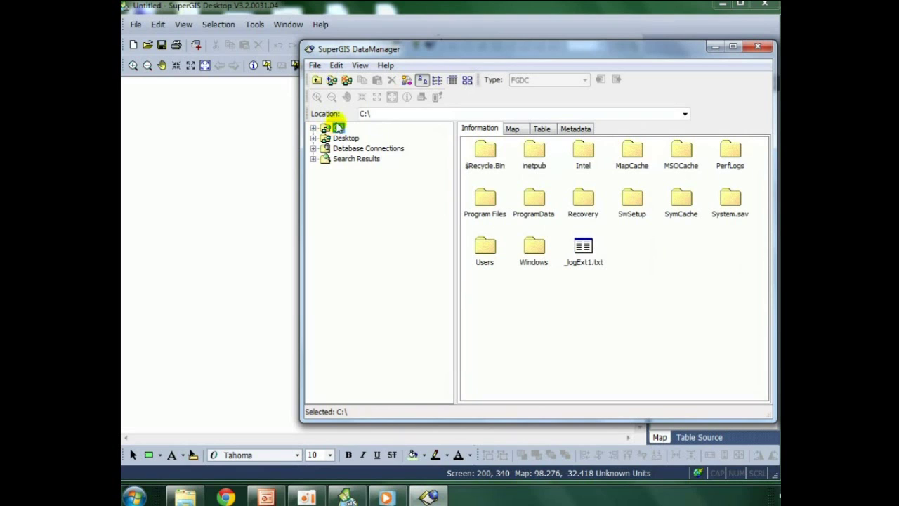
{"action": "left_click", "coordinate": [348, 82]}
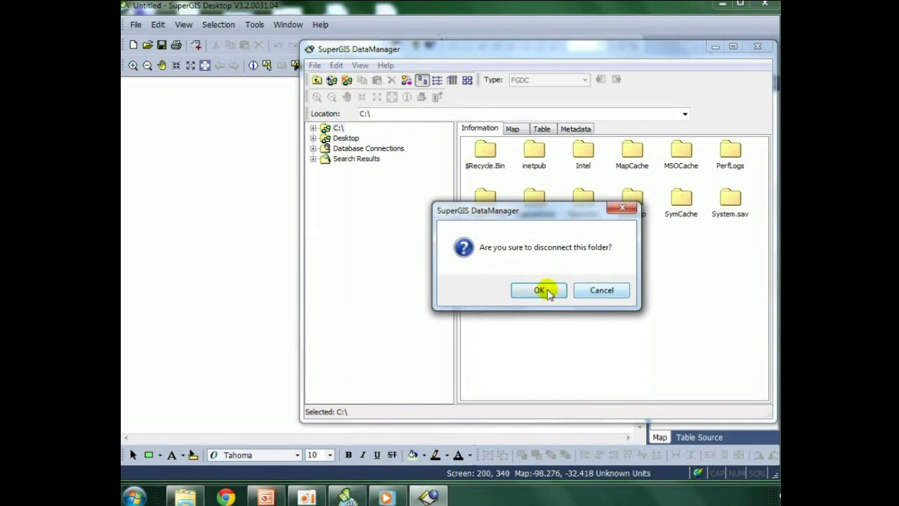
{"action": "left_click", "coordinate": [538, 291]}
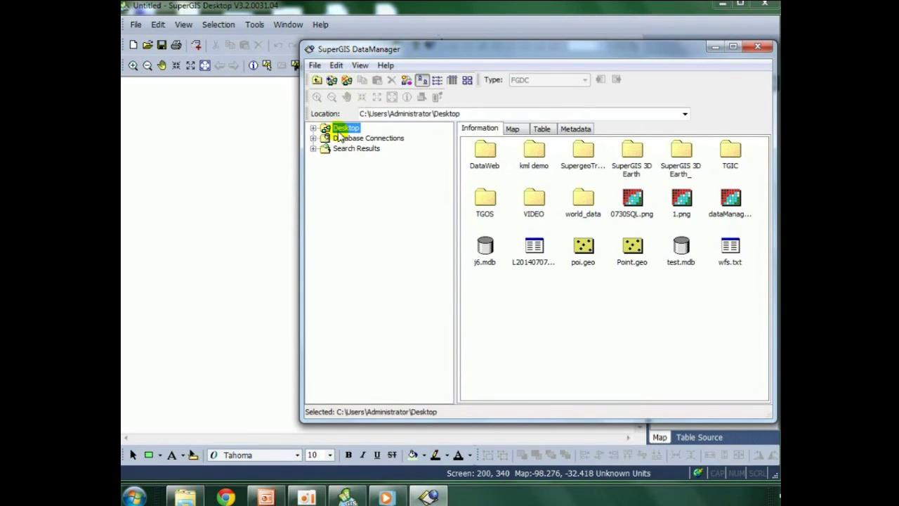
Create a new personal geodatabase inside the DataWeb folder on the Desktop.
{"action": "left_click", "coordinate": [314, 128]}
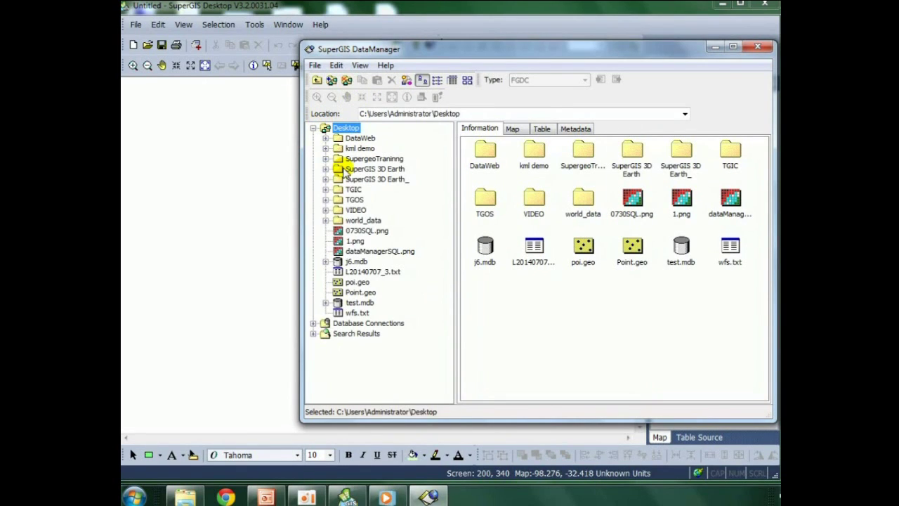
{"action": "left_click", "coordinate": [359, 138]}
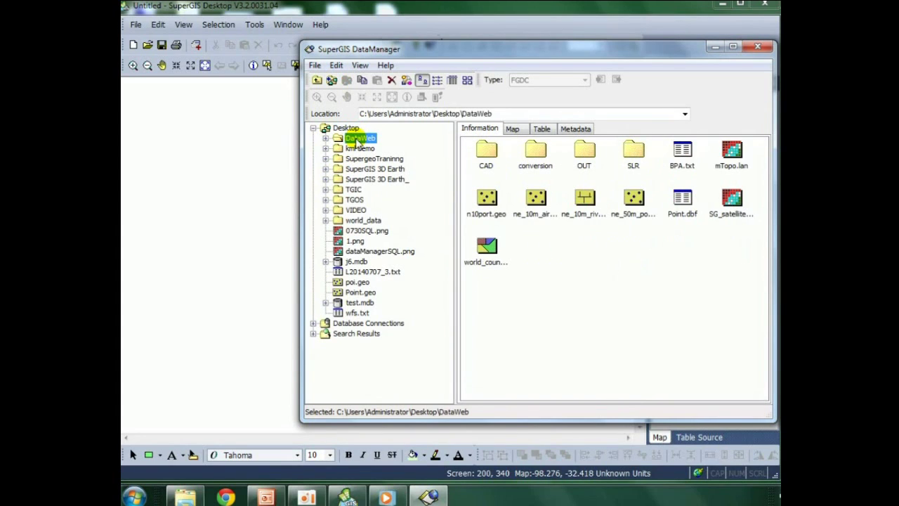
{"action": "right_click", "coordinate": [358, 141]}
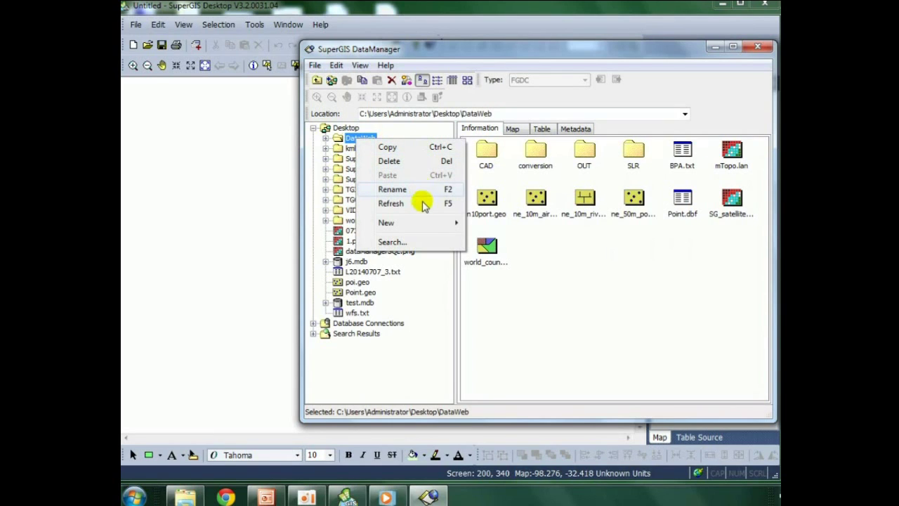
{"action": "mouse_move", "coordinate": [427, 222]}
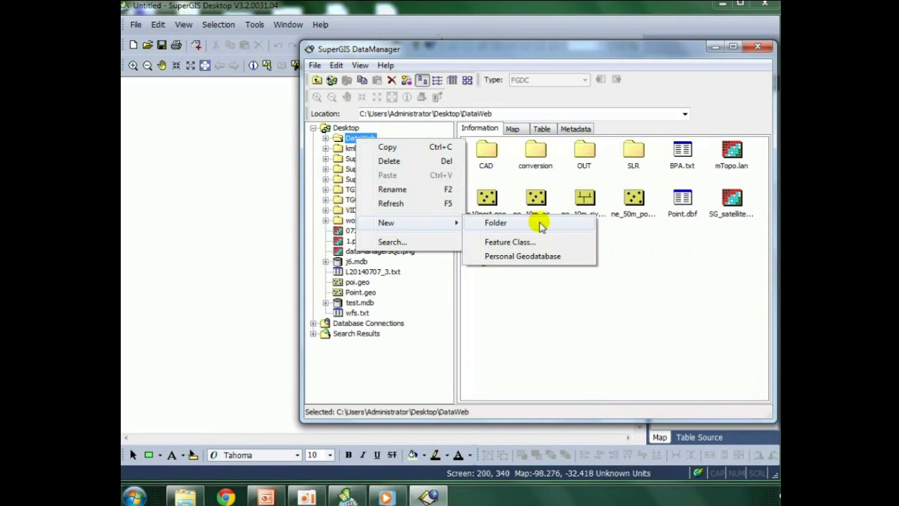
{"action": "left_click", "coordinate": [541, 257]}
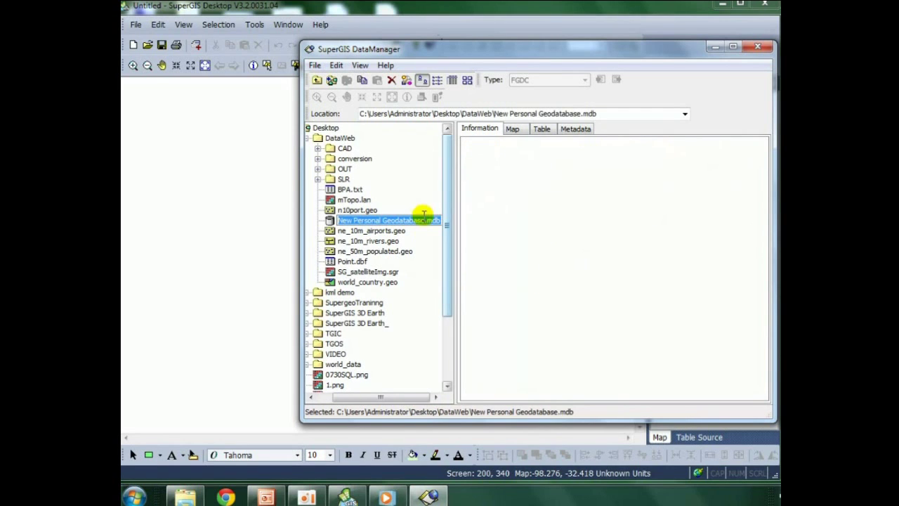
Show the DataWeb folder's contents in the list, details and thumbnail views, and return to the list view.
{"action": "left_click_drag", "start_coordinate": [447, 187], "coordinate": [461, 157]}
{"action": "left_click", "coordinate": [342, 140]}
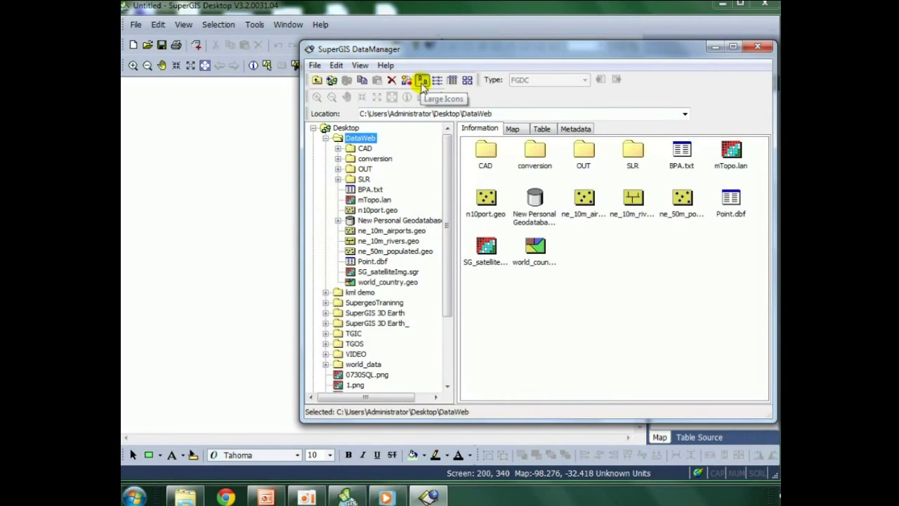
{"action": "left_click", "coordinate": [438, 82]}
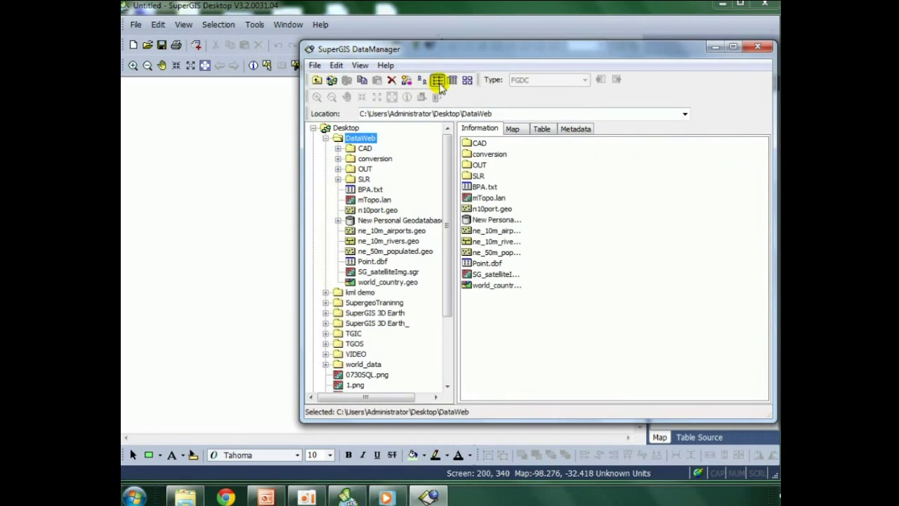
{"action": "left_click", "coordinate": [454, 81]}
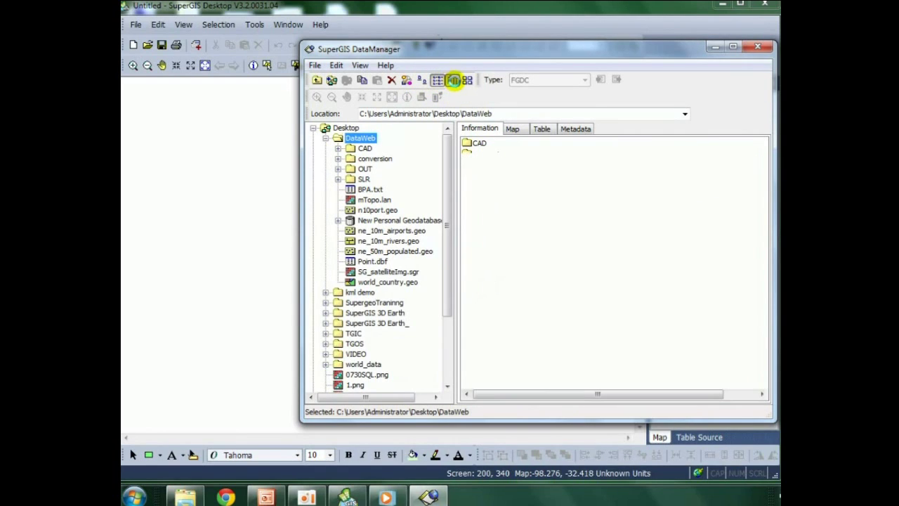
{"action": "left_click", "coordinate": [467, 81]}
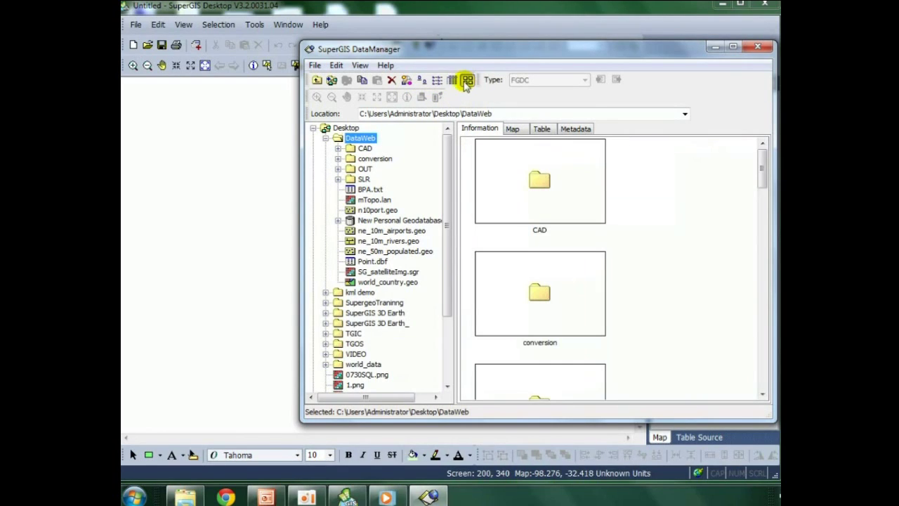
{"action": "left_click", "coordinate": [438, 82]}
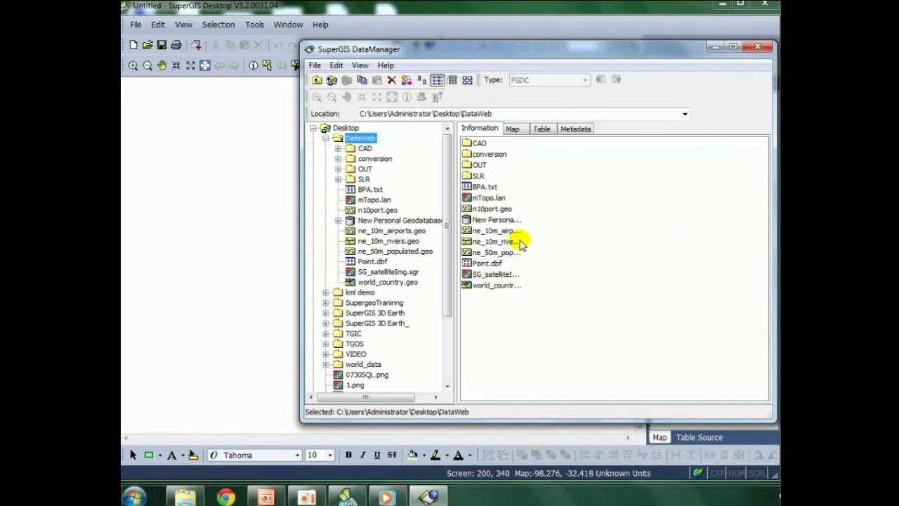
Examine the file information, map preview, attribute table and metadata of n10port.geo.
{"action": "left_click", "coordinate": [384, 212]}
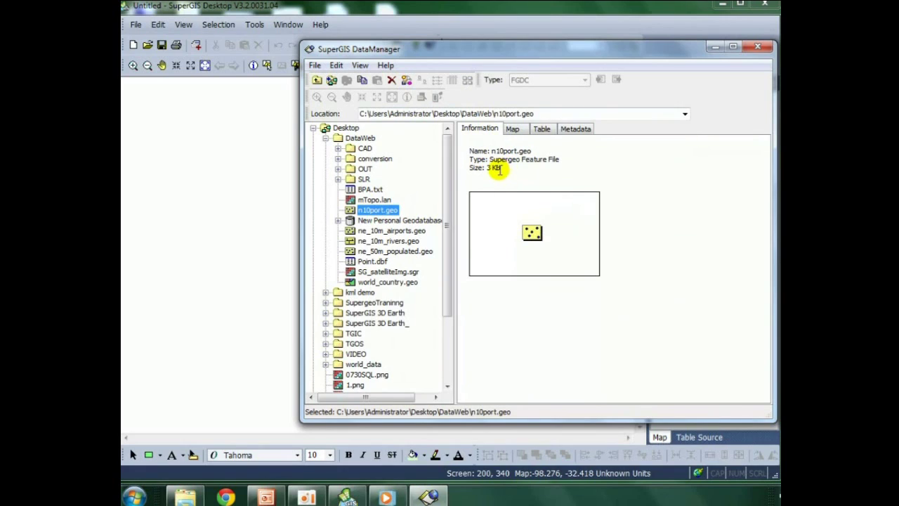
{"action": "left_click", "coordinate": [513, 129]}
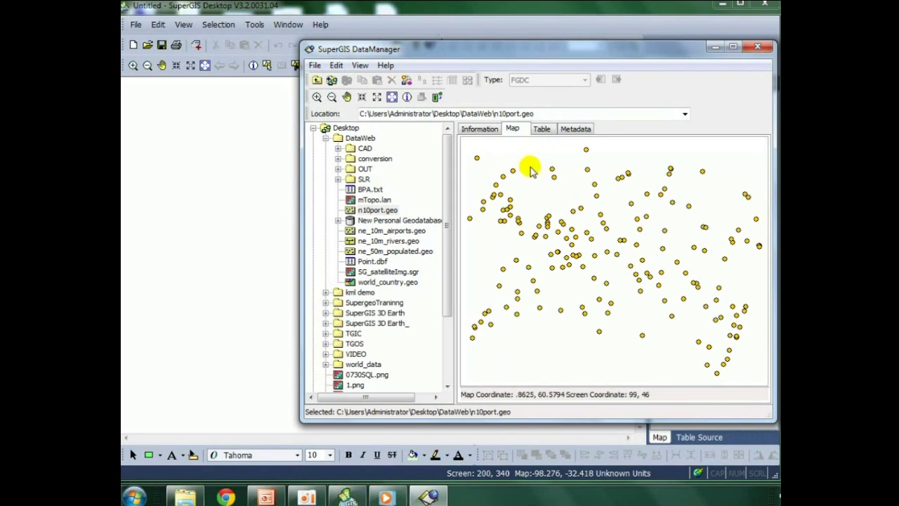
{"action": "left_click", "coordinate": [542, 129]}
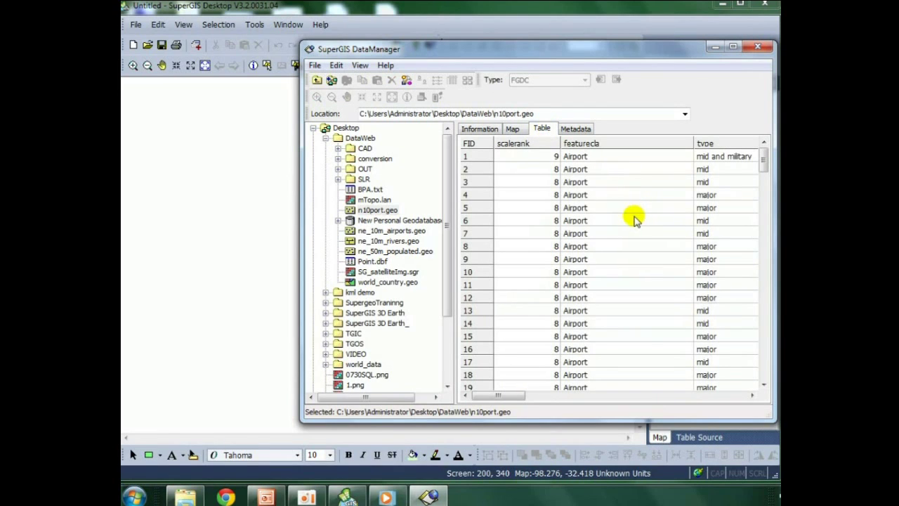
{"action": "left_click", "coordinate": [576, 128]}
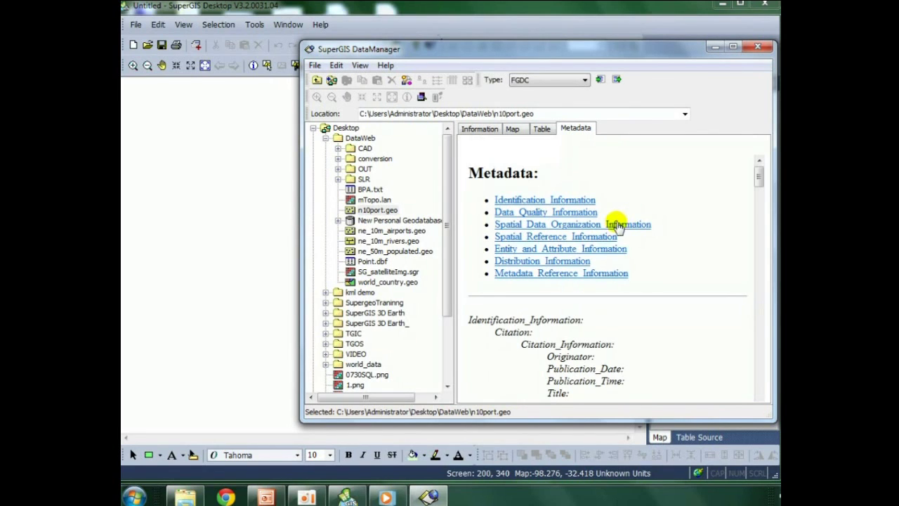
{"action": "left_click_drag", "start_coordinate": [759, 176], "coordinate": [759, 299]}
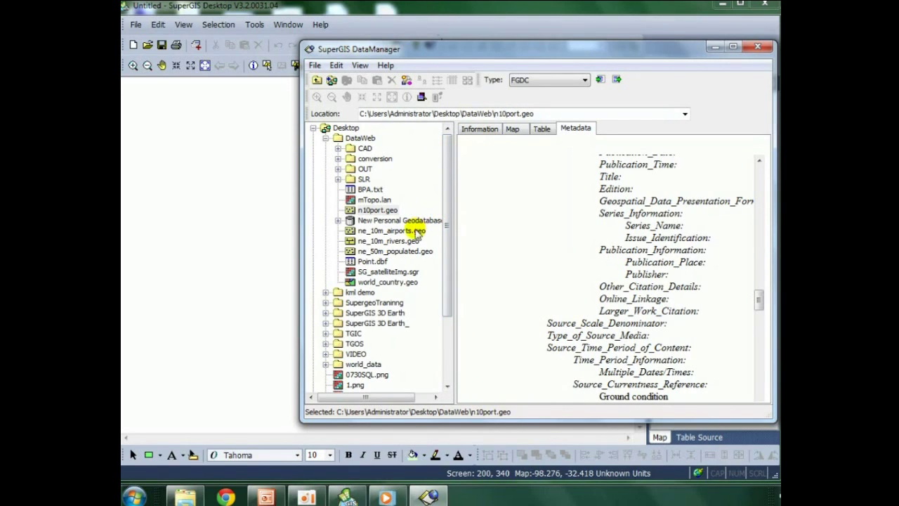
Examine the metadata, map preview and file information of world_country.geo.
{"action": "left_click", "coordinate": [387, 280]}
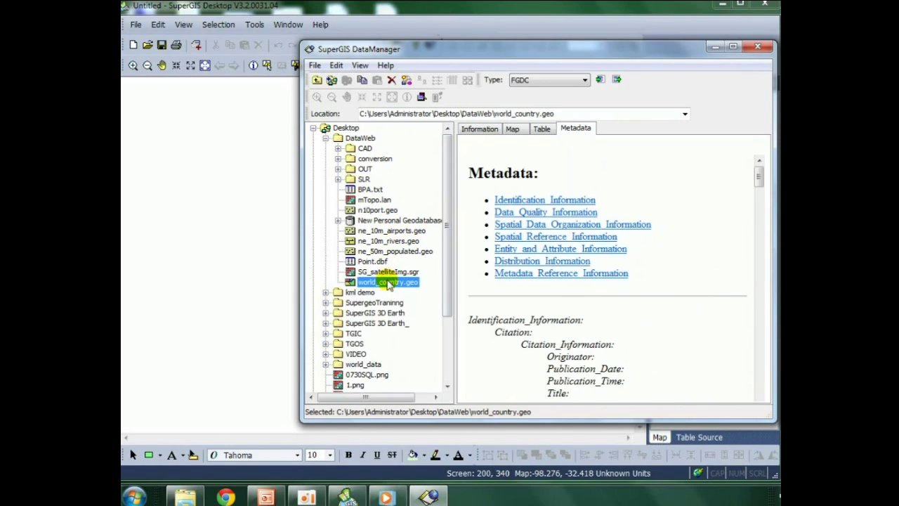
{"action": "left_click", "coordinate": [518, 131]}
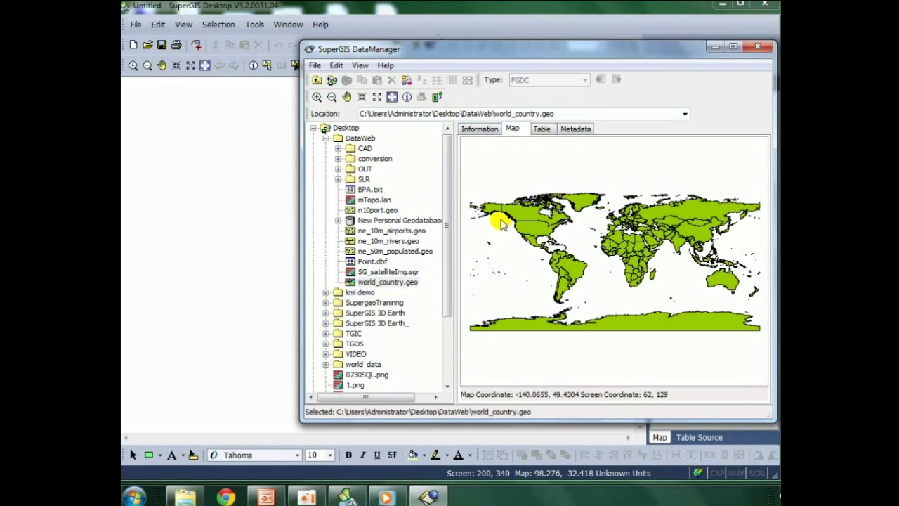
{"action": "left_click", "coordinate": [478, 129]}
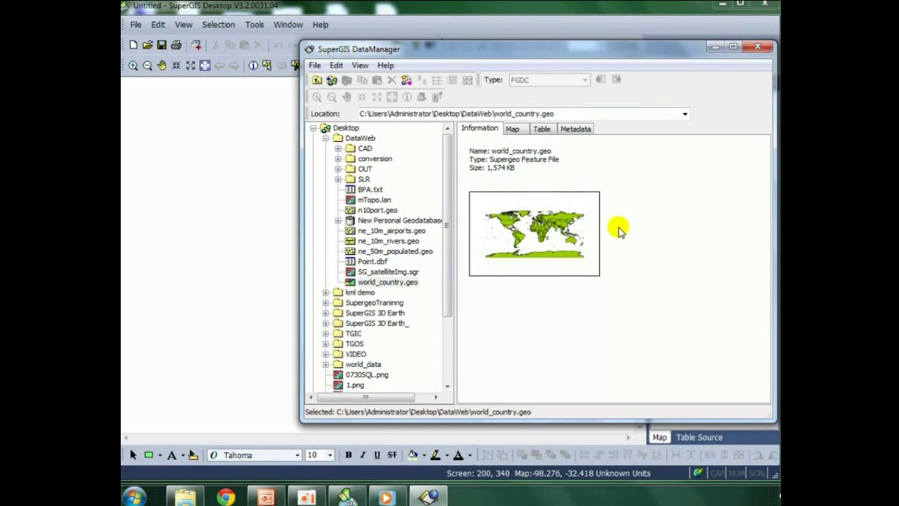
Add an MS SQL Server connection to server 192.168.1.94 and database cd, entering the account login and password.
{"action": "left_click", "coordinate": [314, 128]}
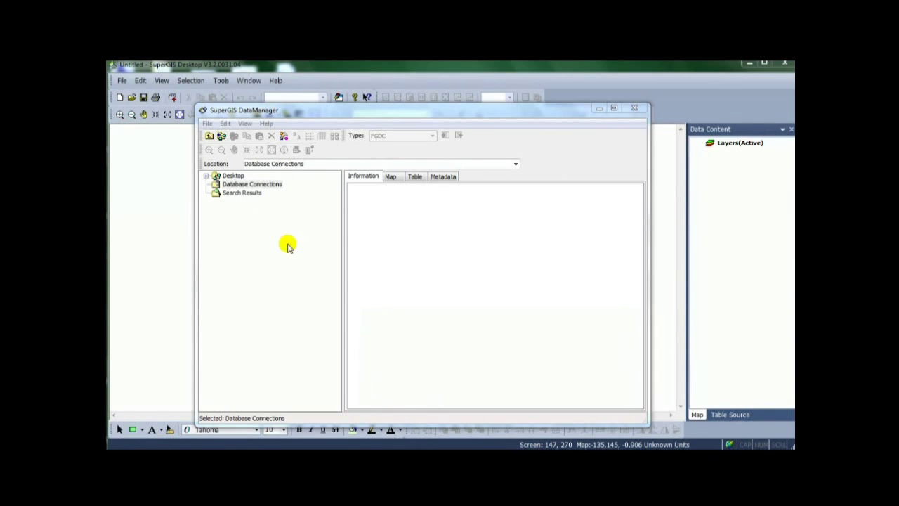
{"action": "left_click", "coordinate": [246, 185]}
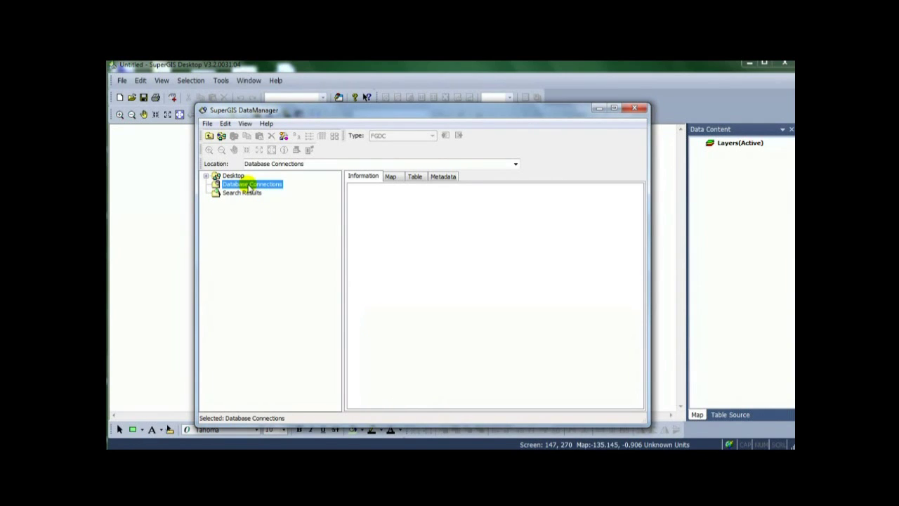
{"action": "right_click", "coordinate": [247, 187]}
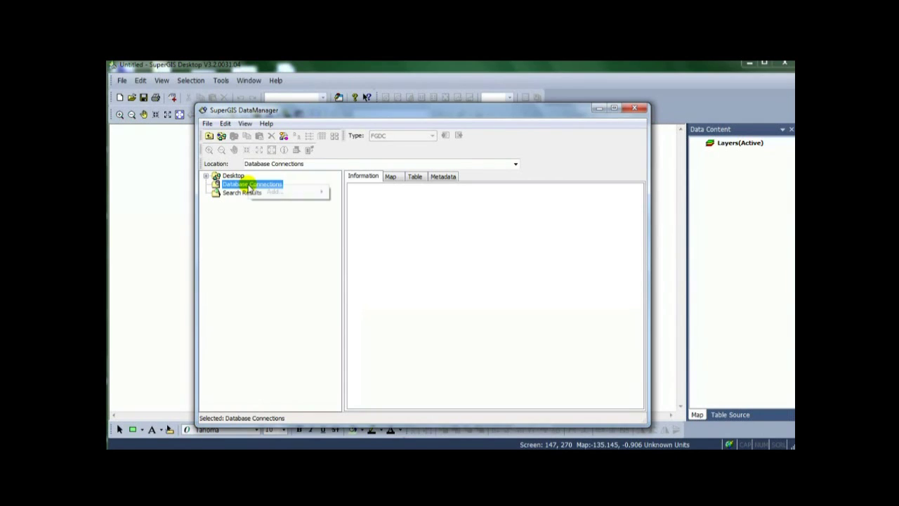
{"action": "mouse_move", "coordinate": [297, 195]}
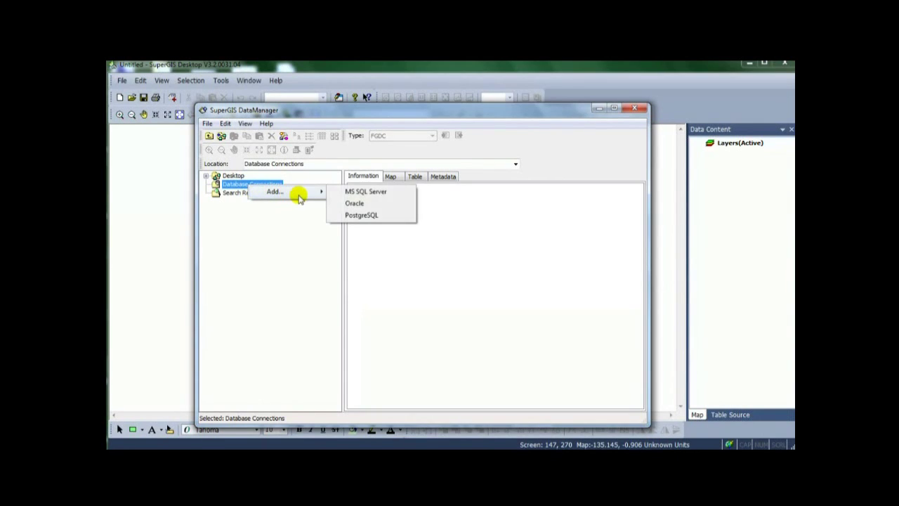
{"action": "left_click", "coordinate": [393, 194]}
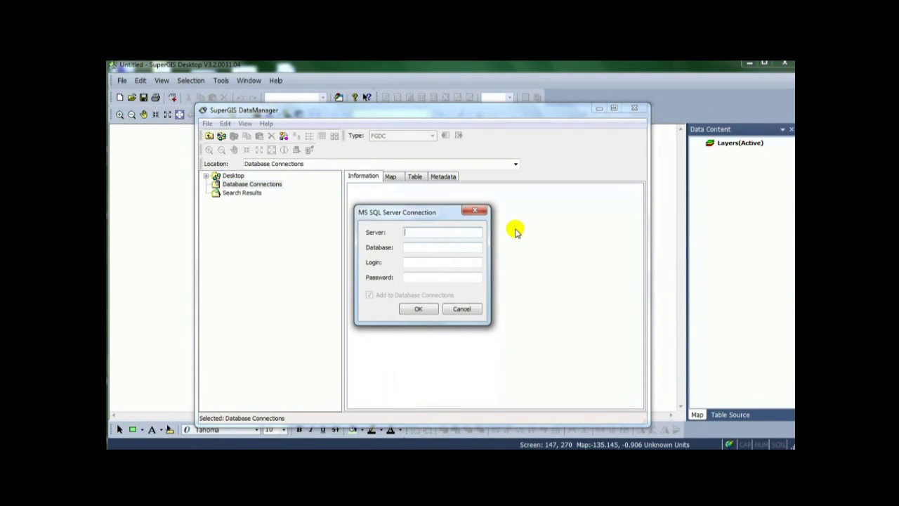
{"action": "type", "text": "192.168.1.94"}
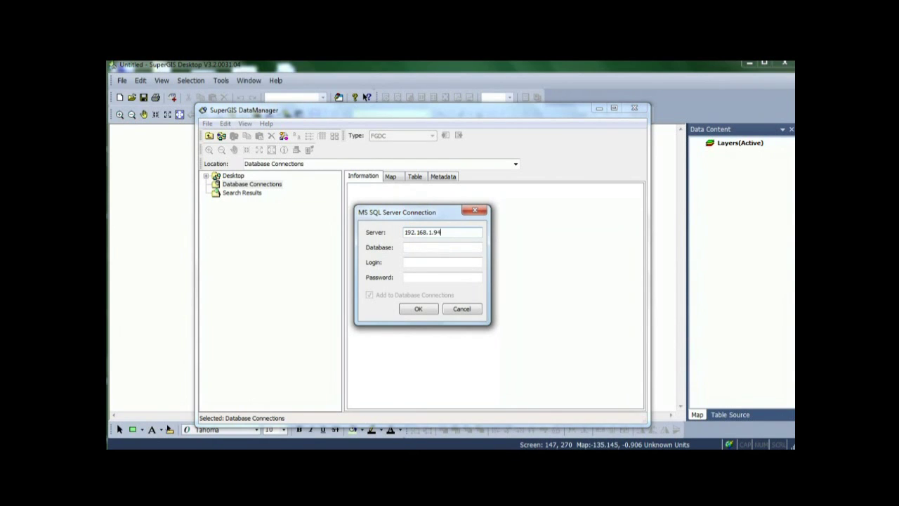
{"action": "left_click", "coordinate": [405, 247]}
{"action": "left_click", "coordinate": [405, 262]}
{"action": "type", "text": "sa"}
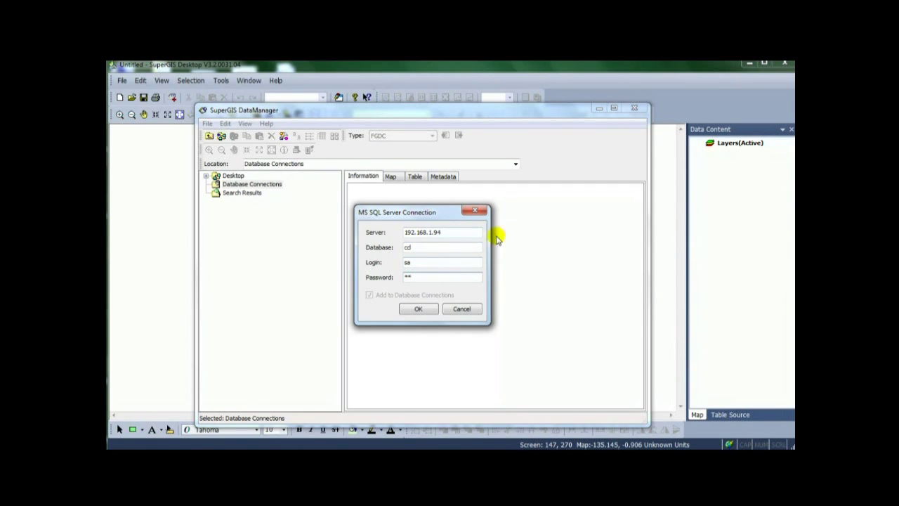
{"action": "left_click", "coordinate": [416, 308]}
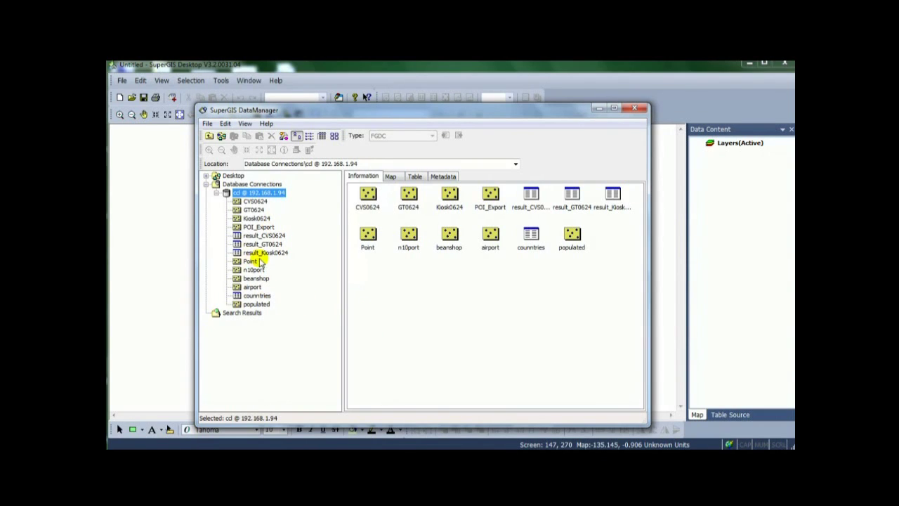
Import the feature class SG_za1a1pl-p_Polygon.geo from DataWeb\conversion into the cd @ 192.168.1.94 database and refresh the connection.
{"action": "right_click", "coordinate": [245, 196]}
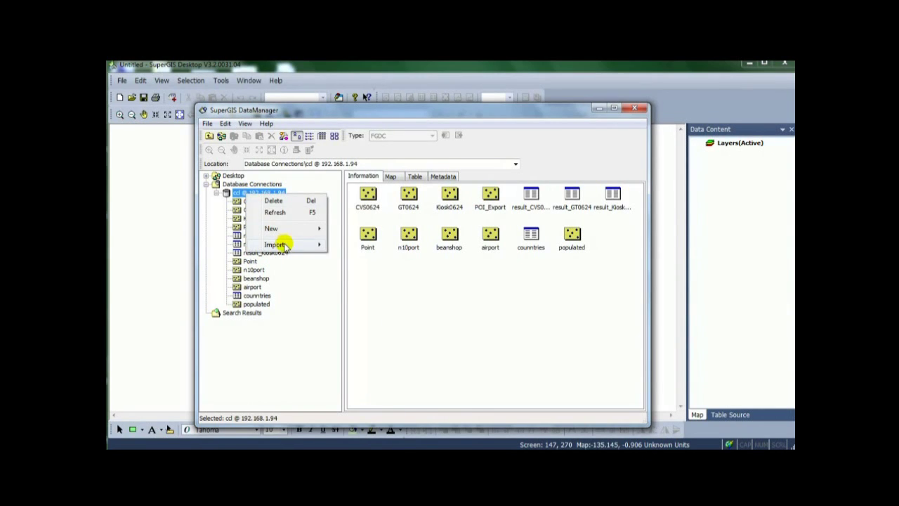
{"action": "mouse_move", "coordinate": [287, 246]}
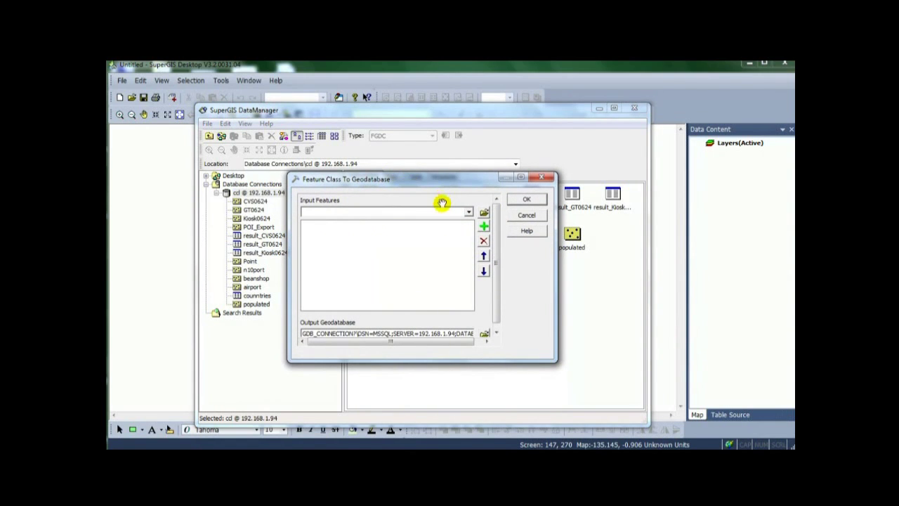
{"action": "left_click", "coordinate": [484, 213]}
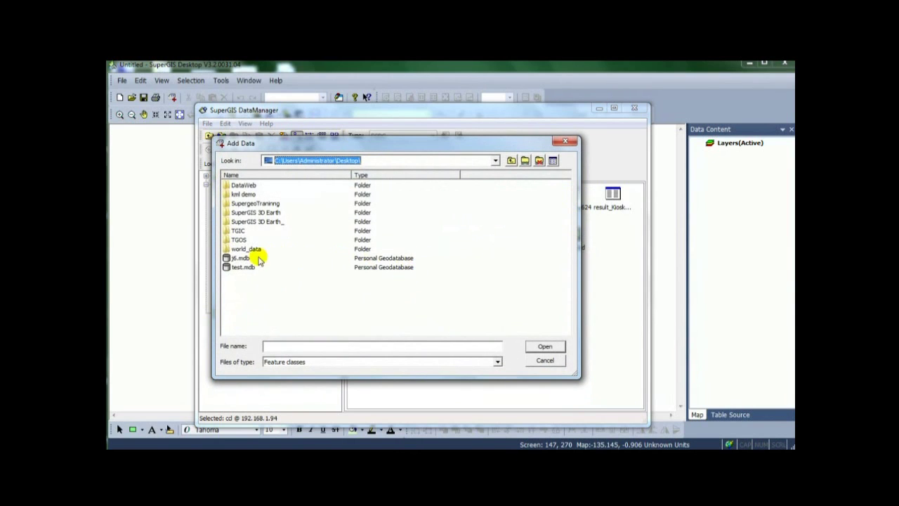
{"action": "double_click", "coordinate": [253, 185]}
{"action": "double_click", "coordinate": [253, 194]}
{"action": "left_click", "coordinate": [254, 195]}
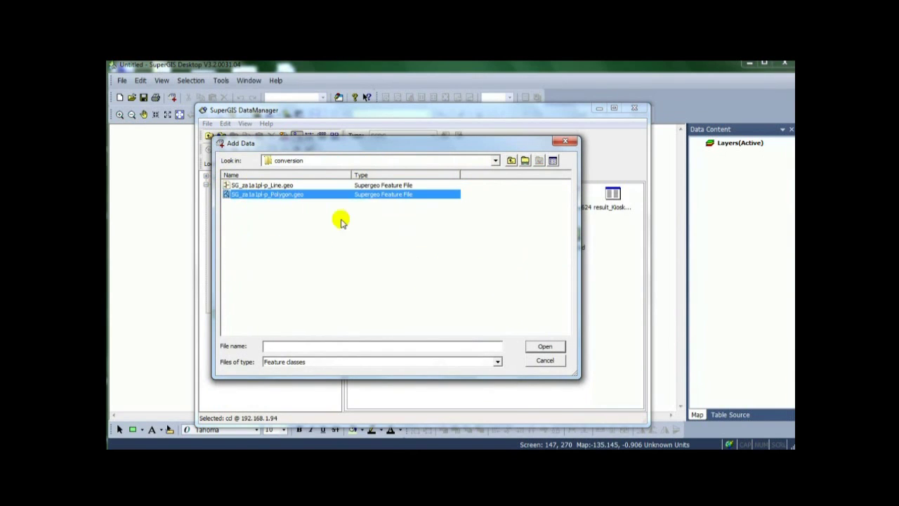
{"action": "left_click", "coordinate": [543, 346]}
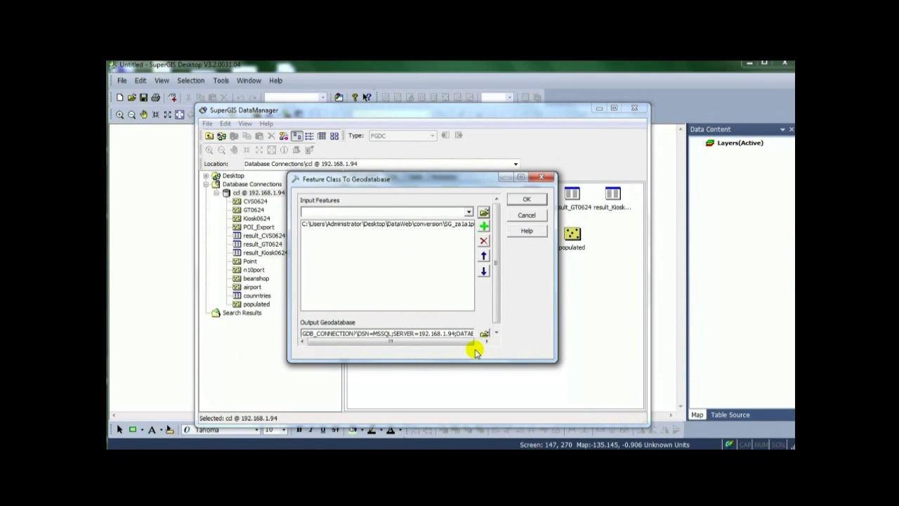
{"action": "left_click", "coordinate": [526, 200]}
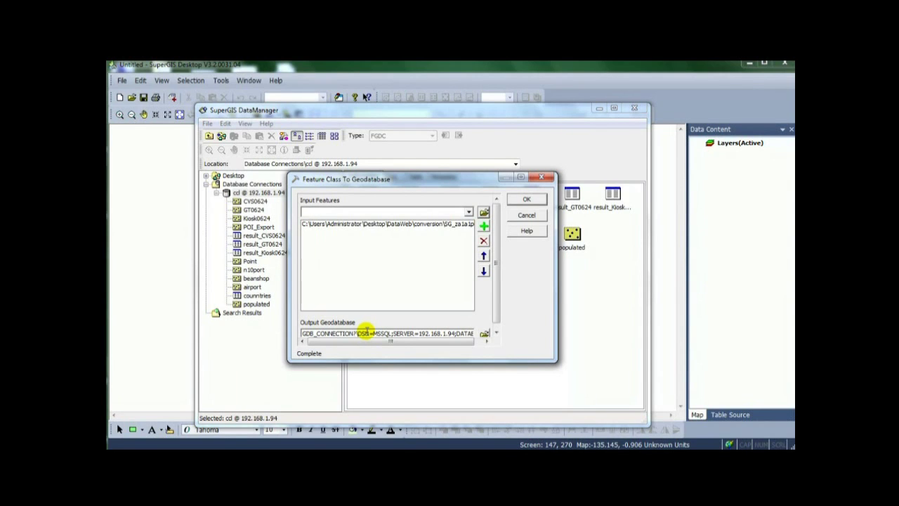
{"action": "left_click", "coordinate": [542, 176]}
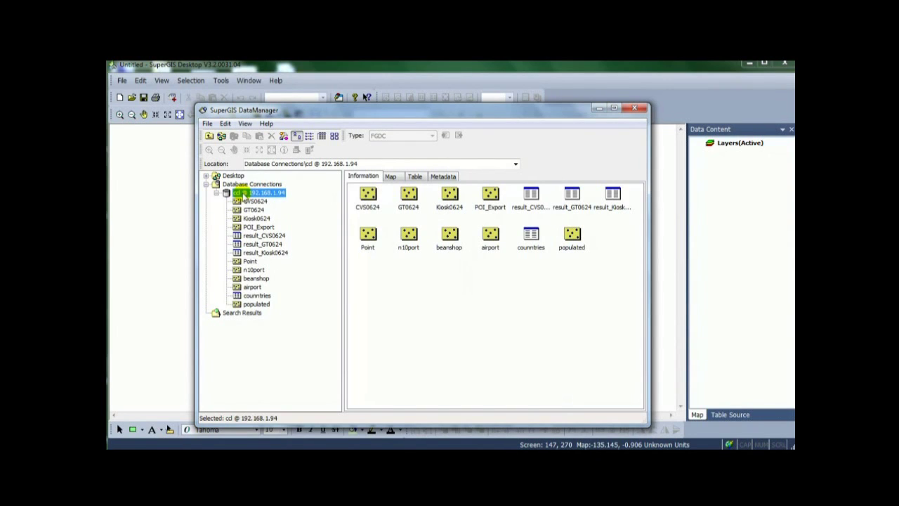
{"action": "right_click", "coordinate": [242, 195]}
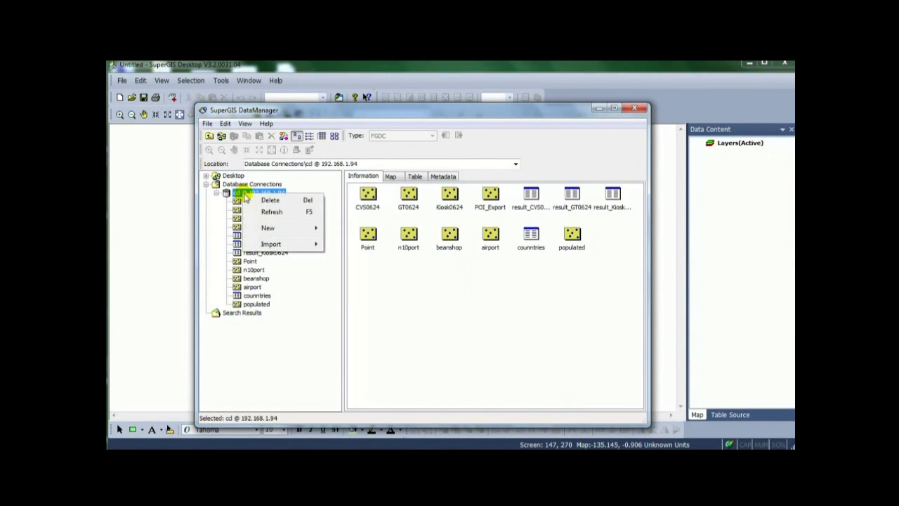
{"action": "left_click", "coordinate": [278, 212]}
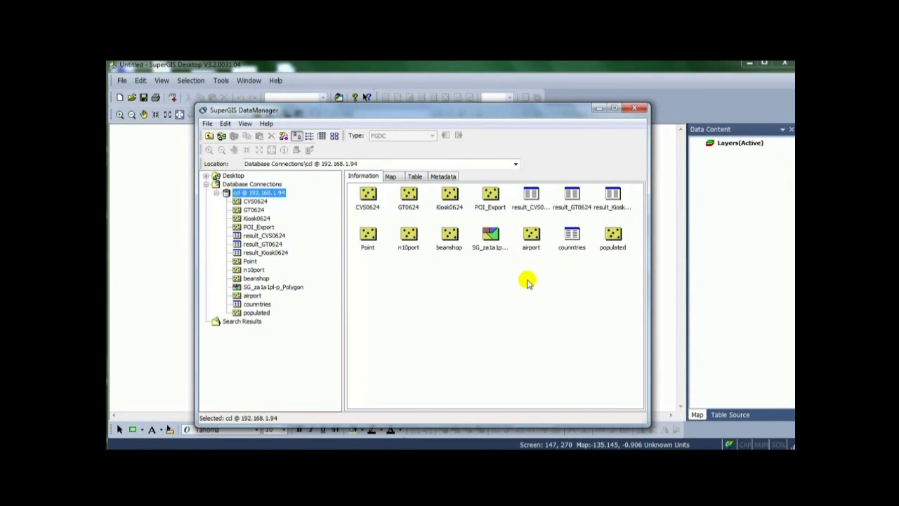
Export the beanshop feature class from the SQL Server database to the j6.mdb geodatabase on the Desktop, naming it beanshop.
{"action": "left_click", "coordinate": [256, 279]}
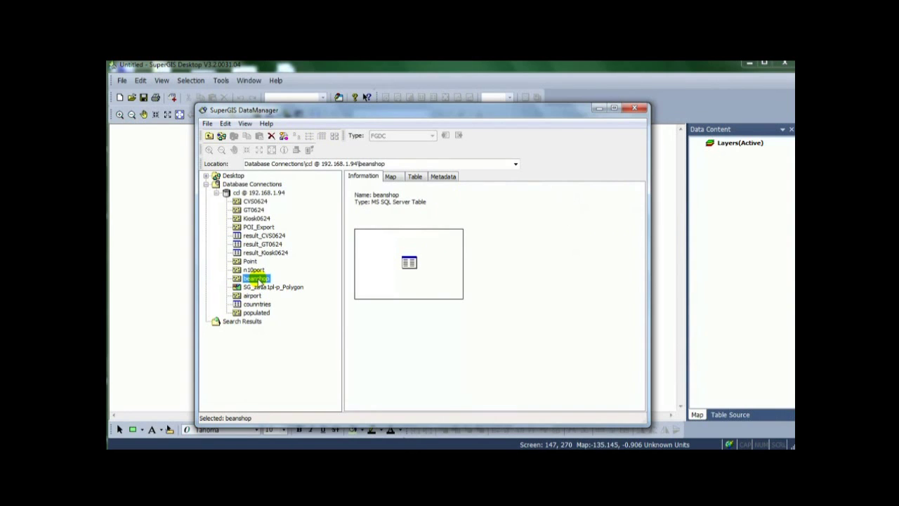
{"action": "right_click", "coordinate": [259, 281]}
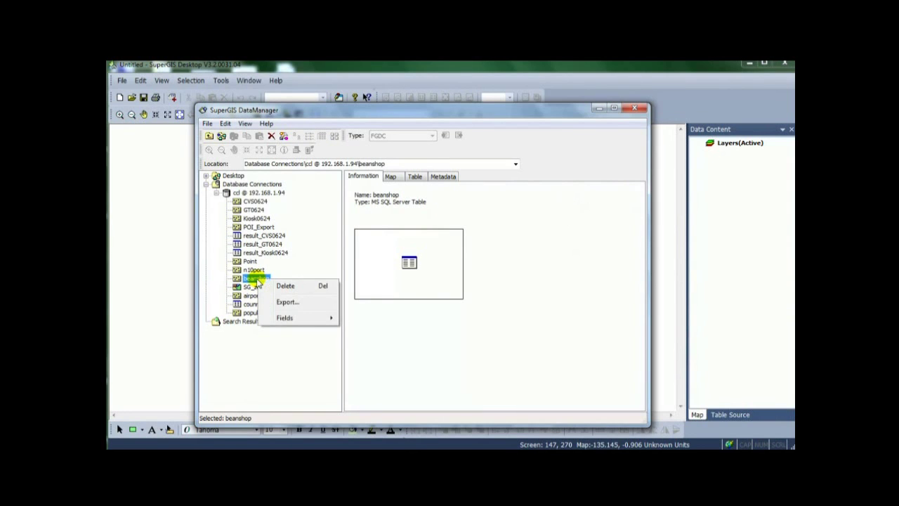
{"action": "left_click", "coordinate": [286, 303]}
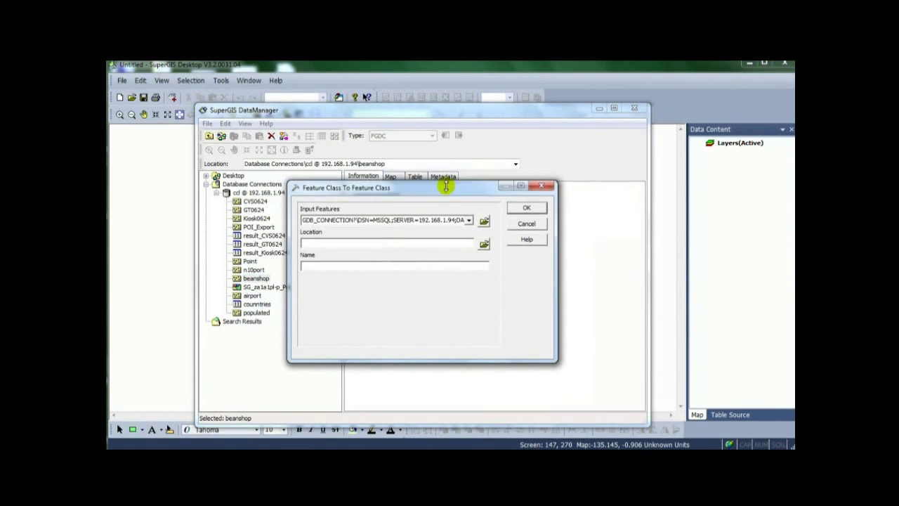
{"action": "left_click_drag", "start_coordinate": [465, 172], "coordinate": [465, 159]}
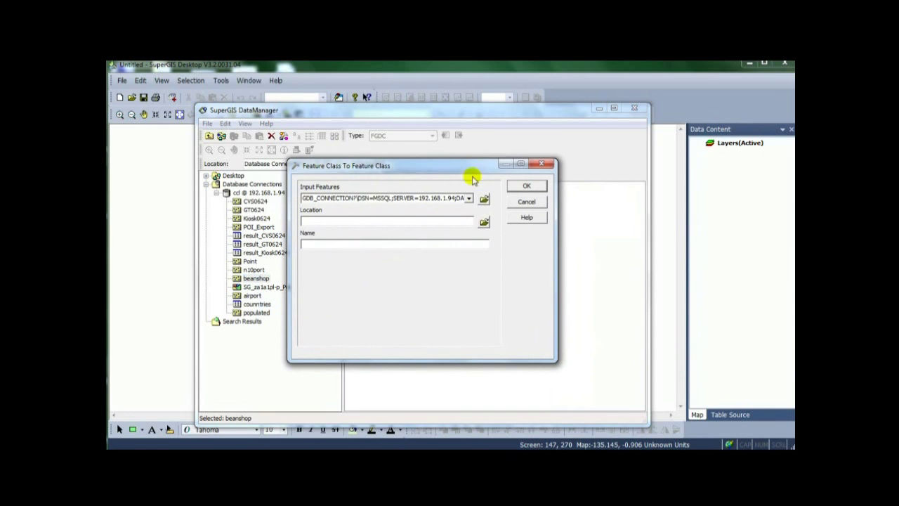
{"action": "left_click", "coordinate": [484, 225]}
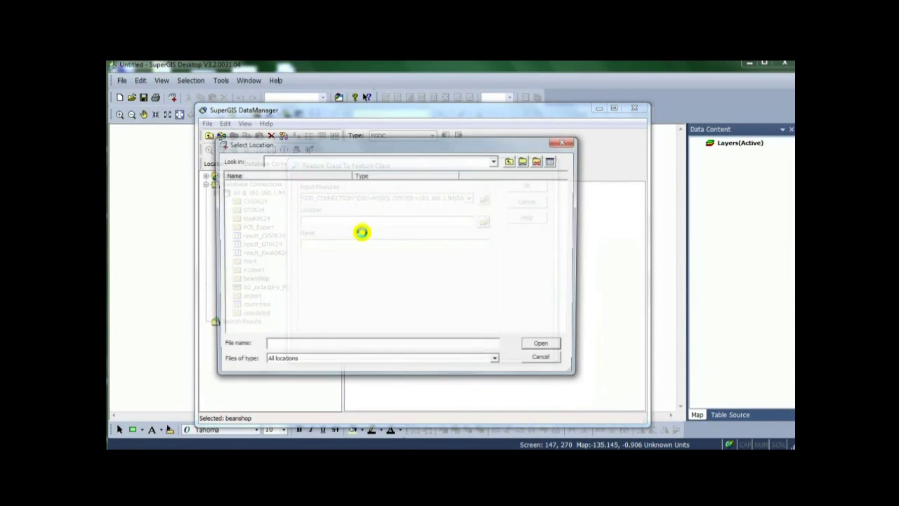
{"action": "left_click", "coordinate": [495, 161]}
{"action": "left_click", "coordinate": [327, 181]}
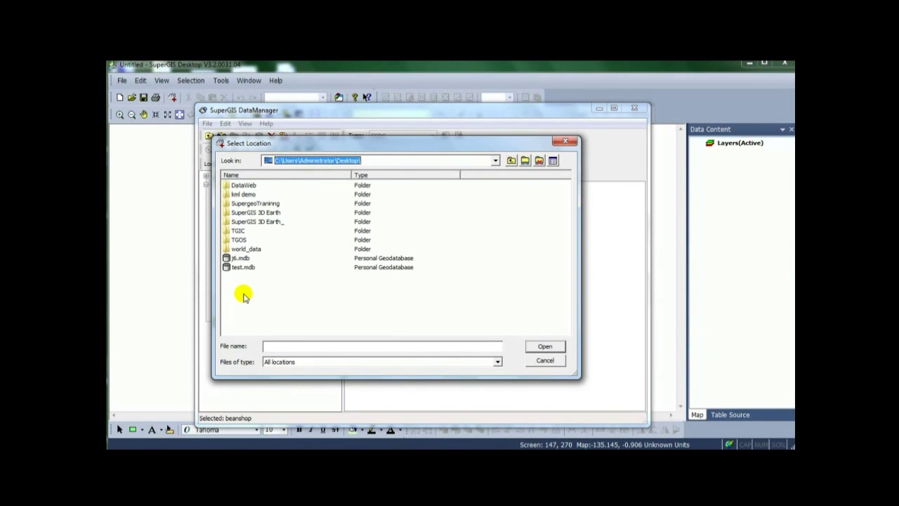
{"action": "double_click", "coordinate": [240, 258]}
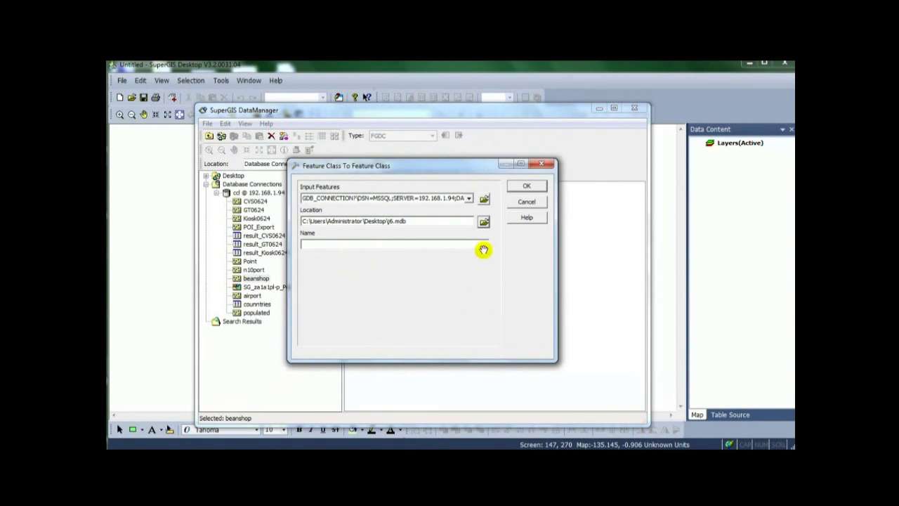
{"action": "type", "text": "beanshop"}
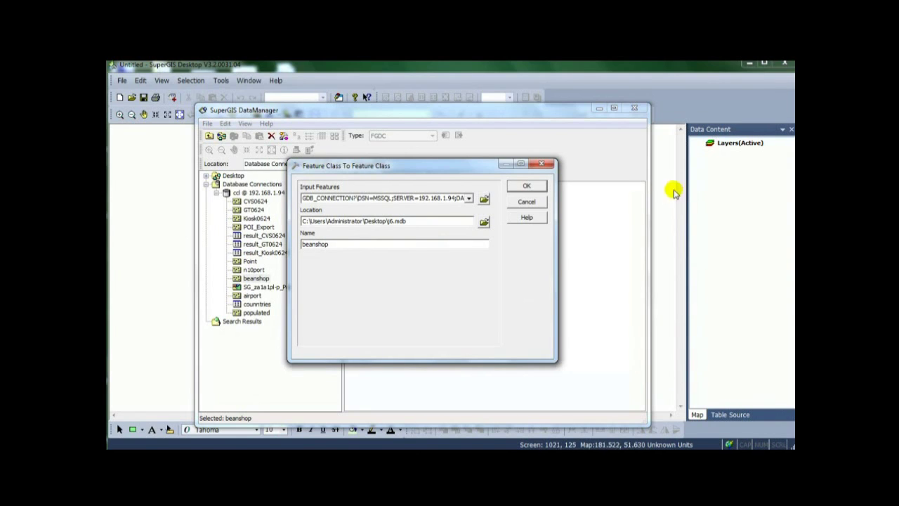
{"action": "left_click", "coordinate": [527, 186]}
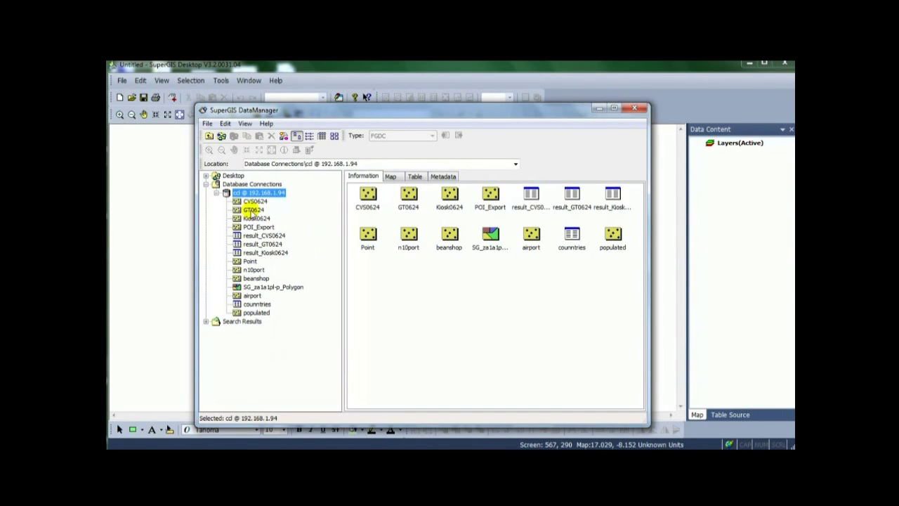
Check the contents of j6.mdb under Desktop, and collapse the geodatabase, Database Connections and Desktop branches.
{"action": "left_click", "coordinate": [206, 176]}
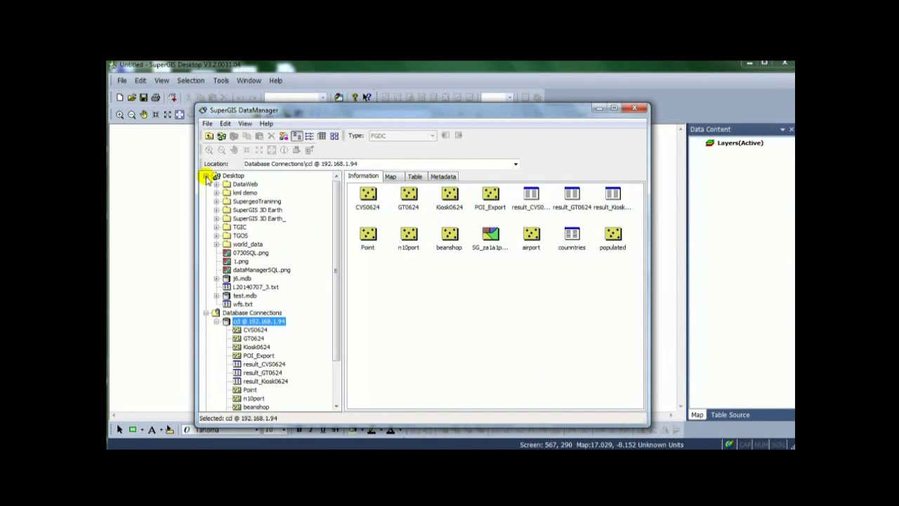
{"action": "left_click", "coordinate": [216, 279]}
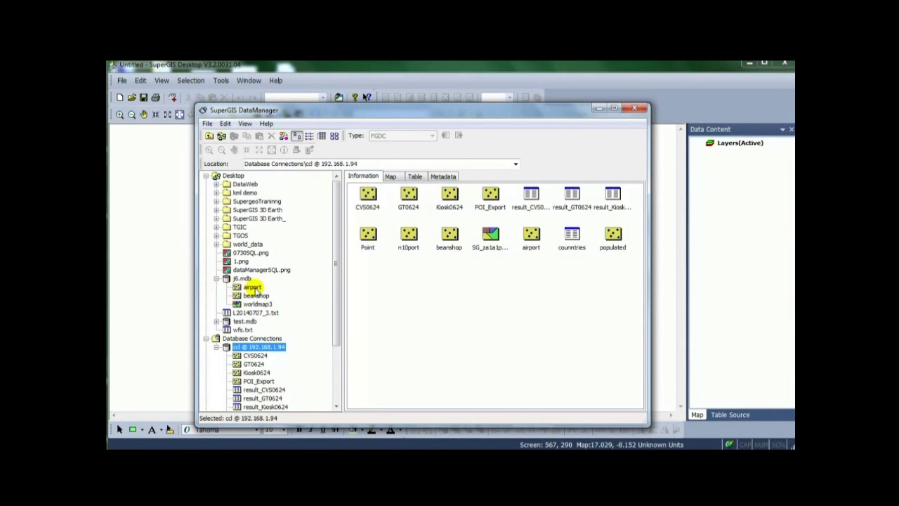
{"action": "left_click", "coordinate": [216, 279]}
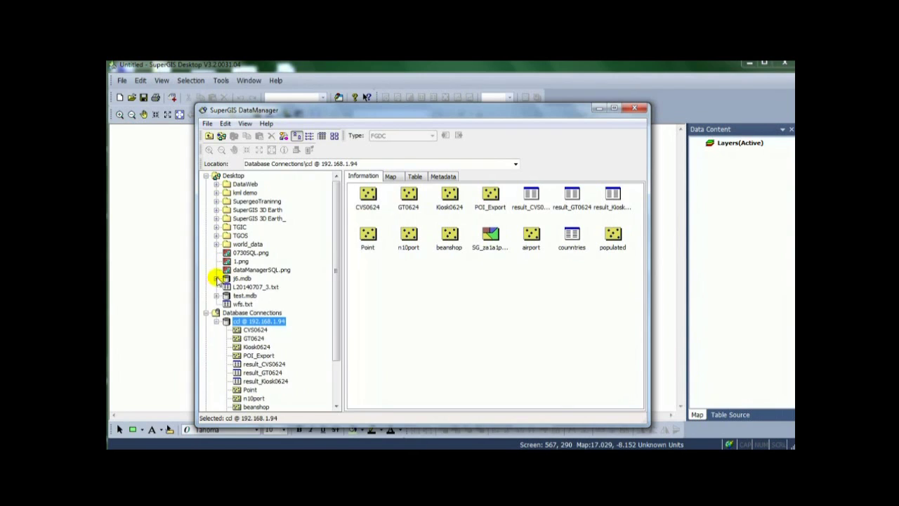
{"action": "left_click", "coordinate": [206, 313]}
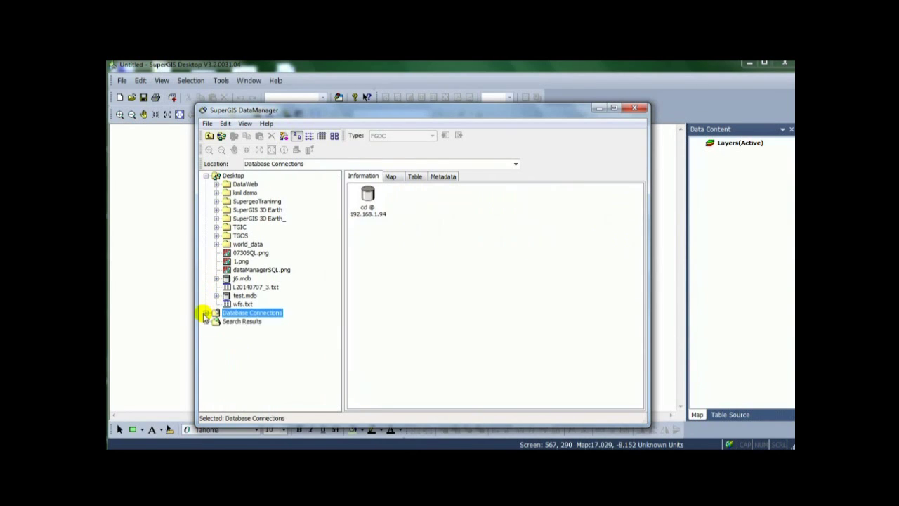
{"action": "left_click", "coordinate": [206, 176]}
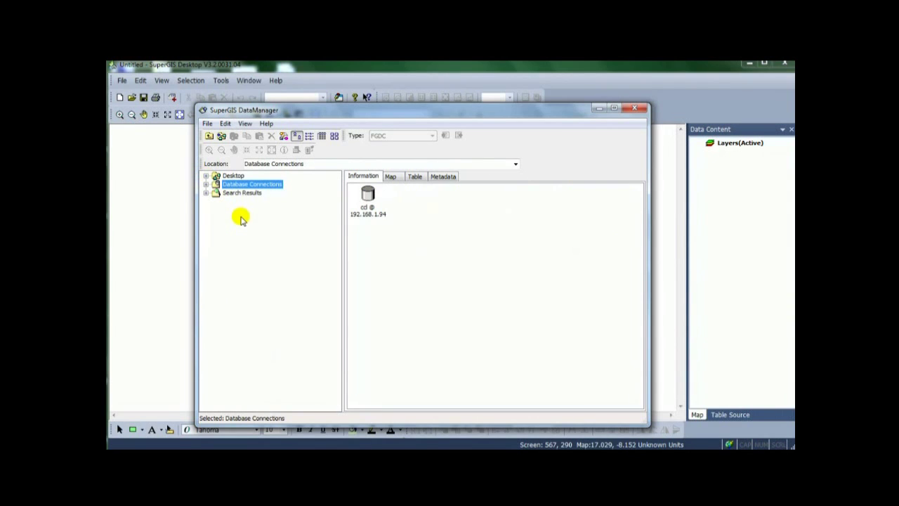
Search the Desktop folder by geographical location for data intersecting Europe, and close the search dialog.
{"action": "left_click", "coordinate": [233, 175]}
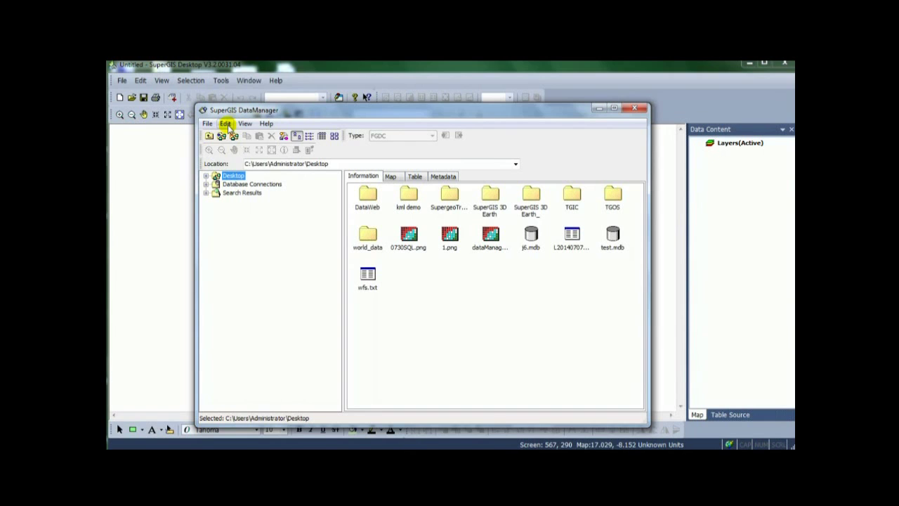
{"action": "left_click", "coordinate": [226, 124]}
{"action": "left_click", "coordinate": [258, 164]}
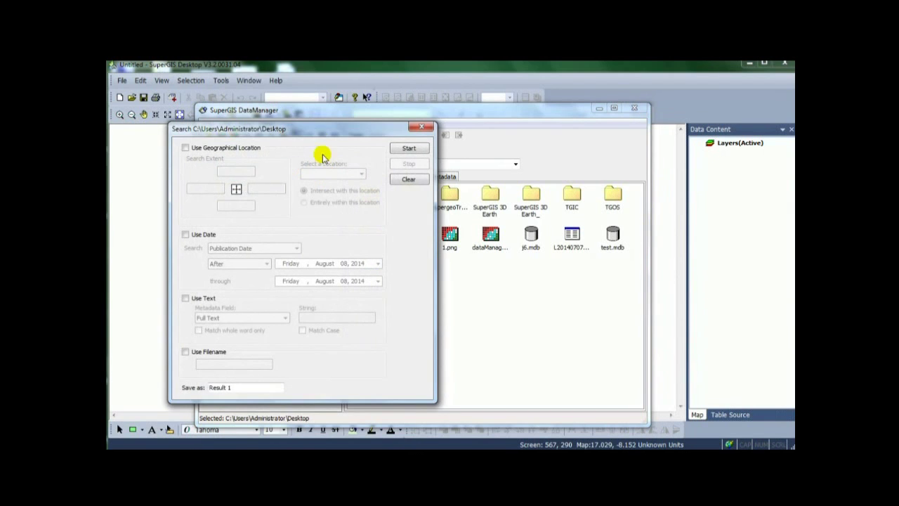
{"action": "left_click_drag", "start_coordinate": [321, 130], "coordinate": [454, 151]}
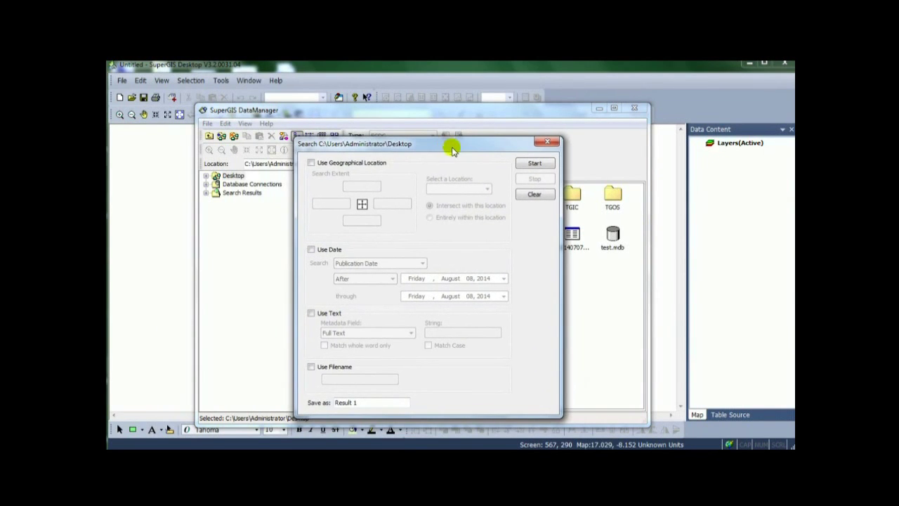
{"action": "left_click", "coordinate": [334, 164]}
{"action": "left_click", "coordinate": [453, 189]}
{"action": "left_click", "coordinate": [453, 234]}
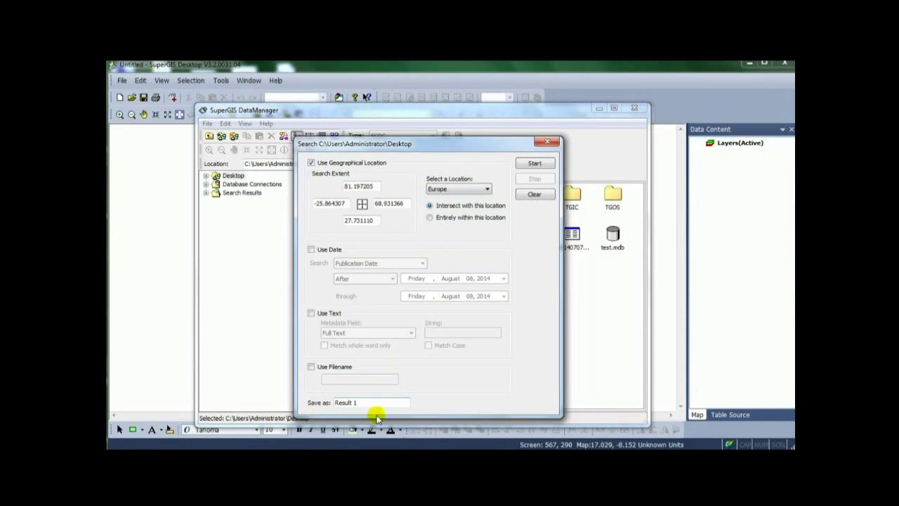
{"action": "left_click", "coordinate": [536, 164]}
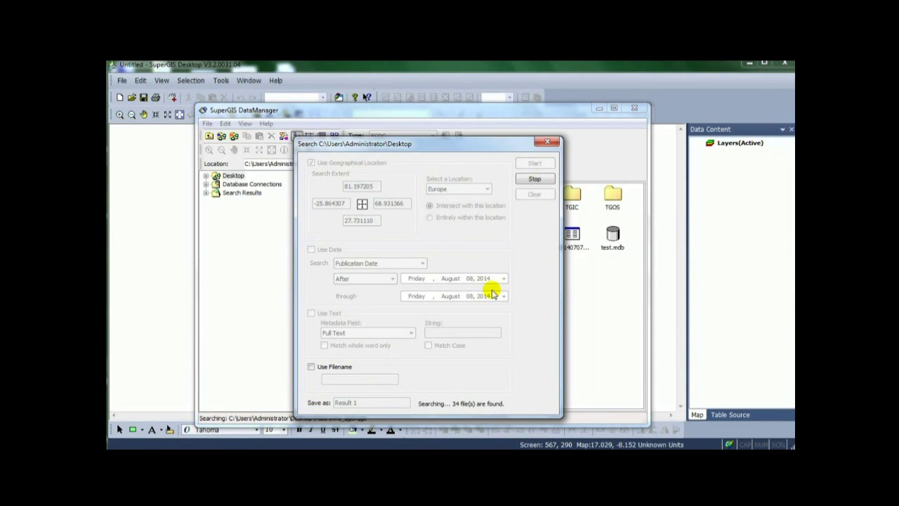
{"action": "left_click", "coordinate": [552, 144]}
Examine the files found by the location search under Result 1 in Search Results.
{"action": "left_click", "coordinate": [207, 192]}
{"action": "left_click", "coordinate": [217, 201]}
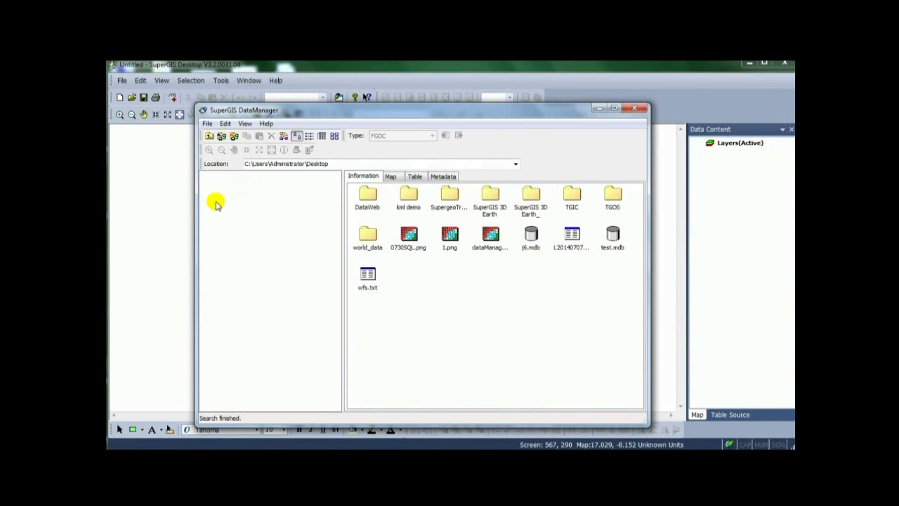
{"action": "scroll", "coordinate": [340, 184], "scroll_direction": "up", "scroll_amount": 1}
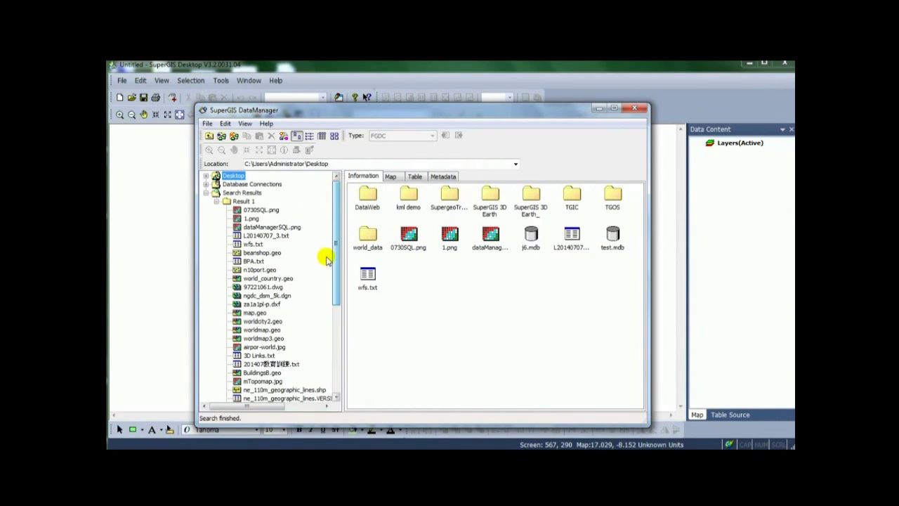
{"action": "mouse_move", "coordinate": [336, 249]}
{"action": "left_mouse_down"}
{"action": "mouse_move", "coordinate": [342, 335]}
{"action": "mouse_move", "coordinate": [339, 236]}
{"action": "left_mouse_up"}
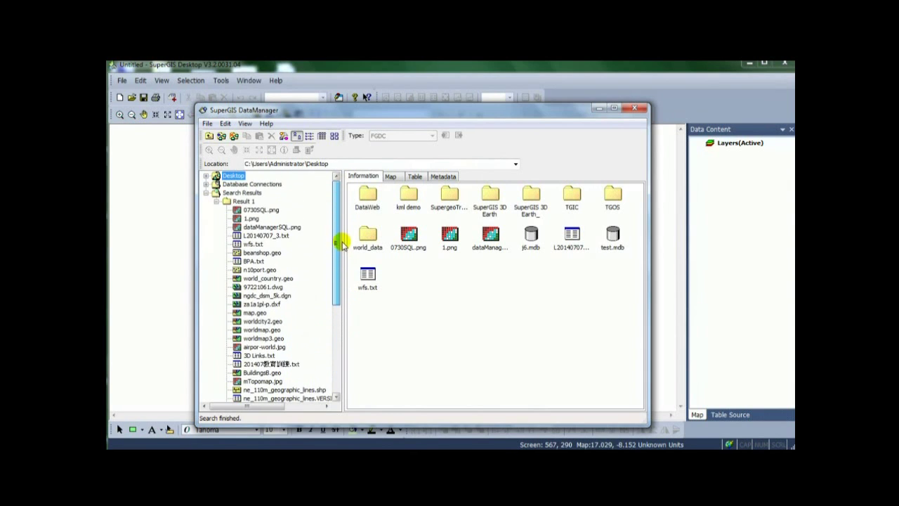
{"action": "left_click", "coordinate": [245, 201]}
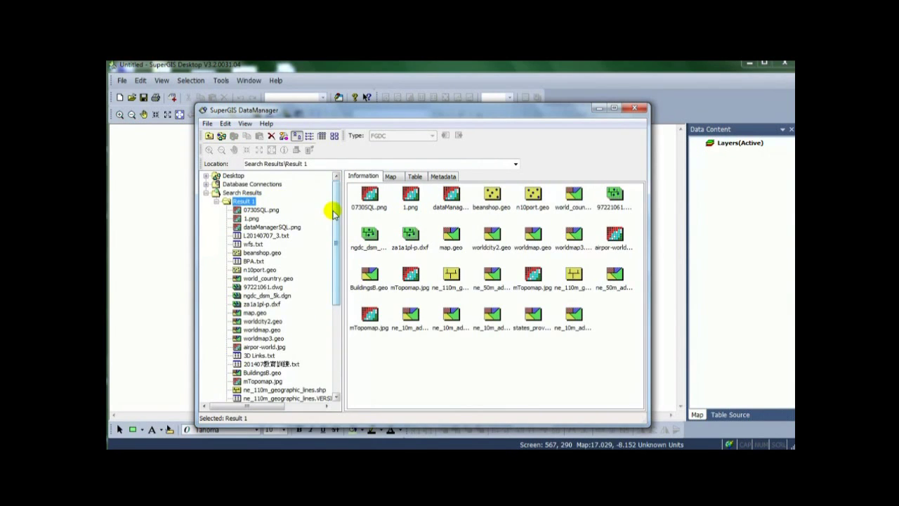
{"action": "scroll", "coordinate": [331, 210], "scroll_direction": "down", "scroll_amount": 1}
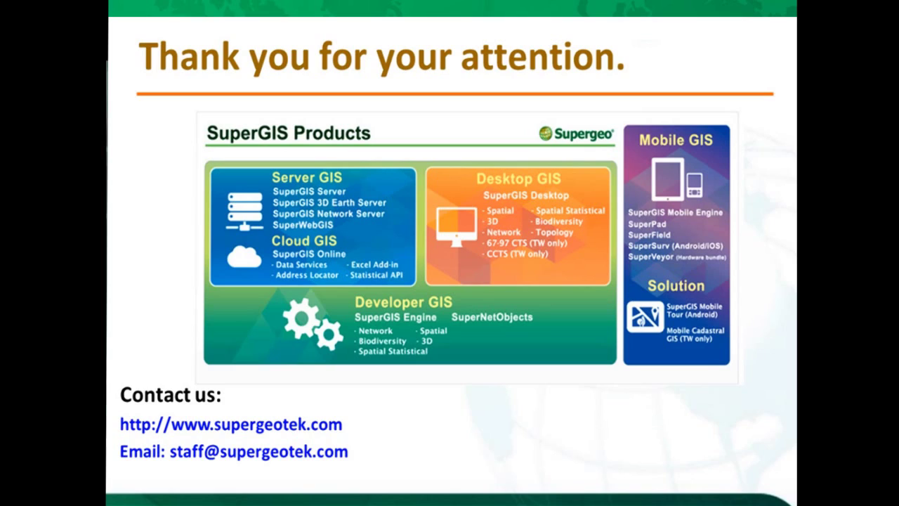